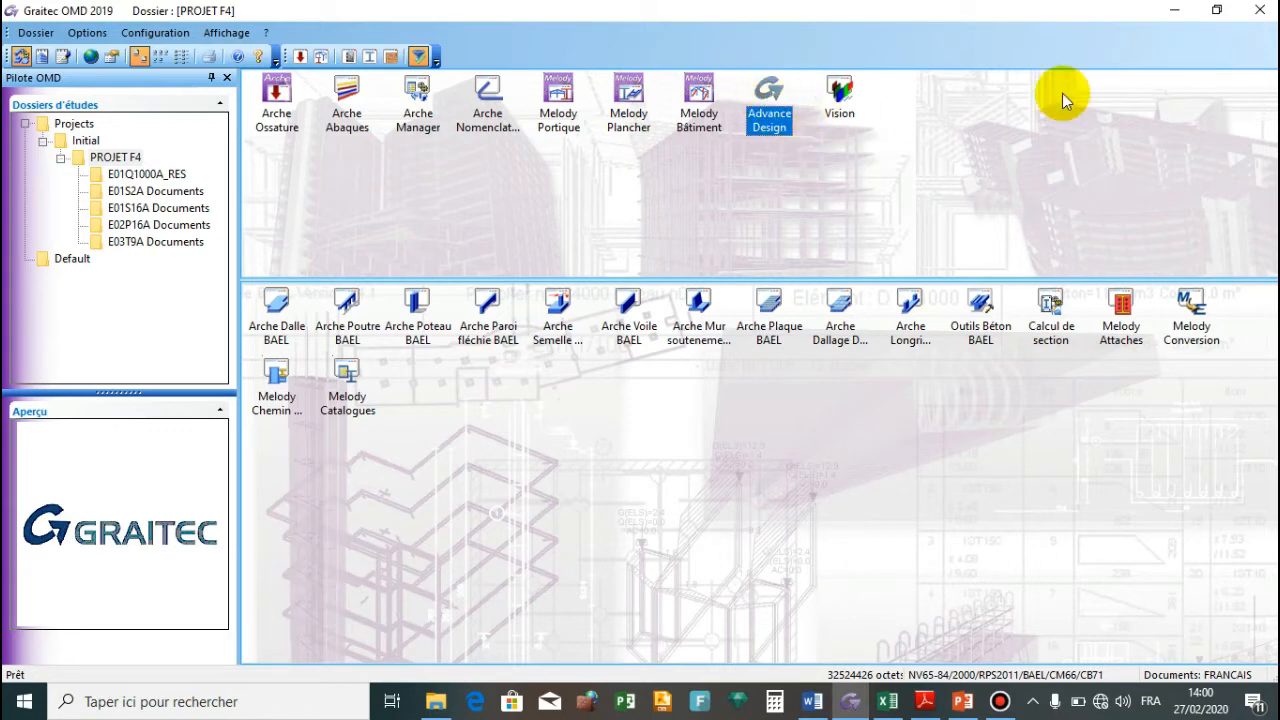
- Switch to File Explorer and browse GRAITEC 2018-2019, Install2019R2 and its AD folder to view the Advance Design installers
left_click(1170, 12)
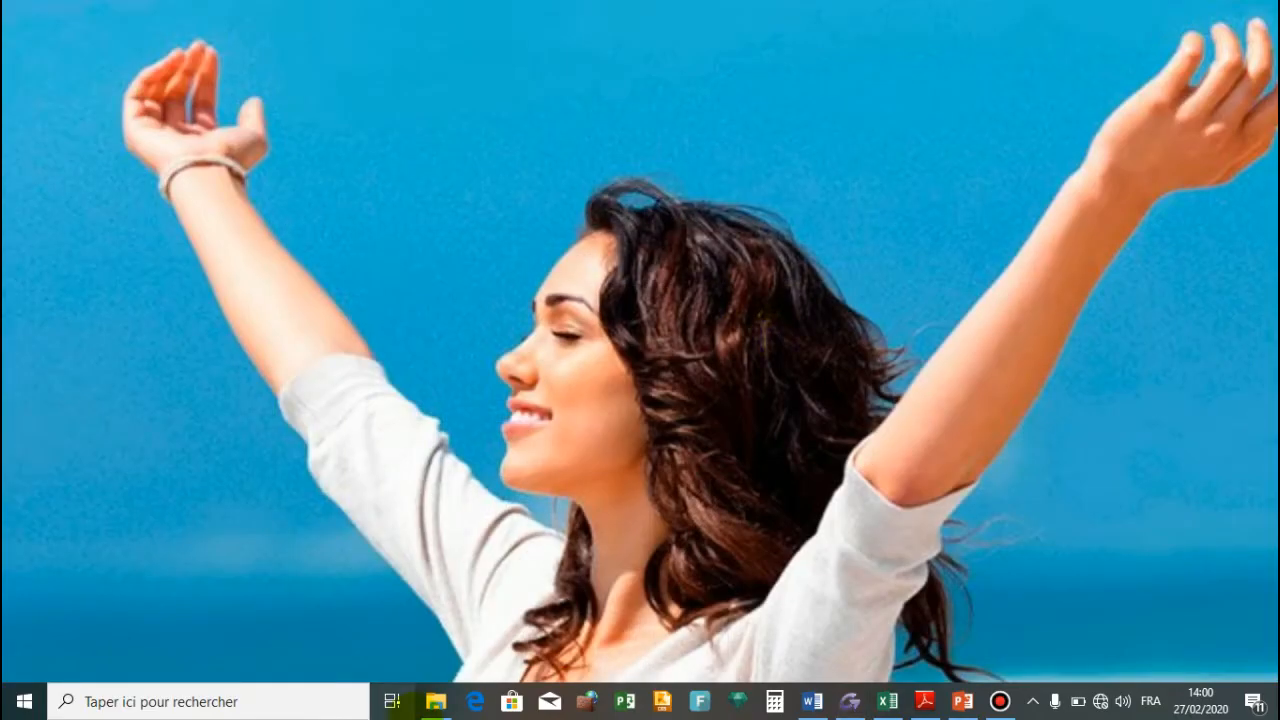
left_click(430, 707)
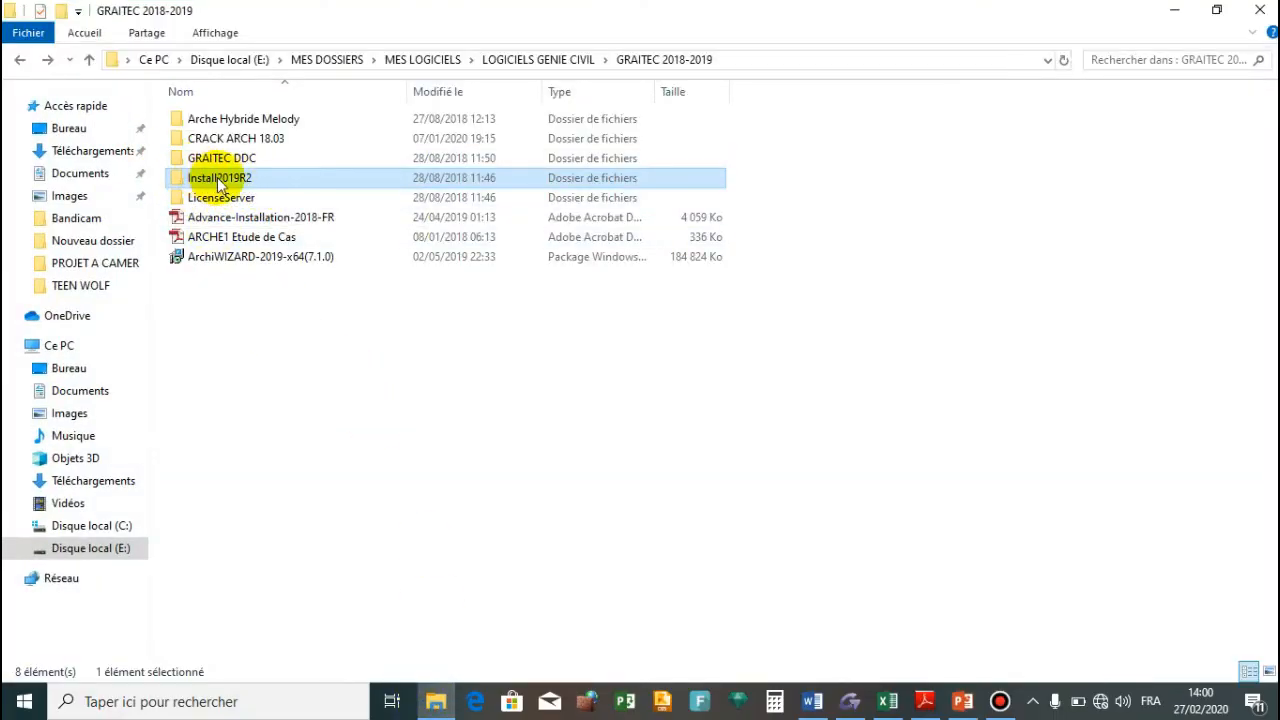
left_click(22, 62)
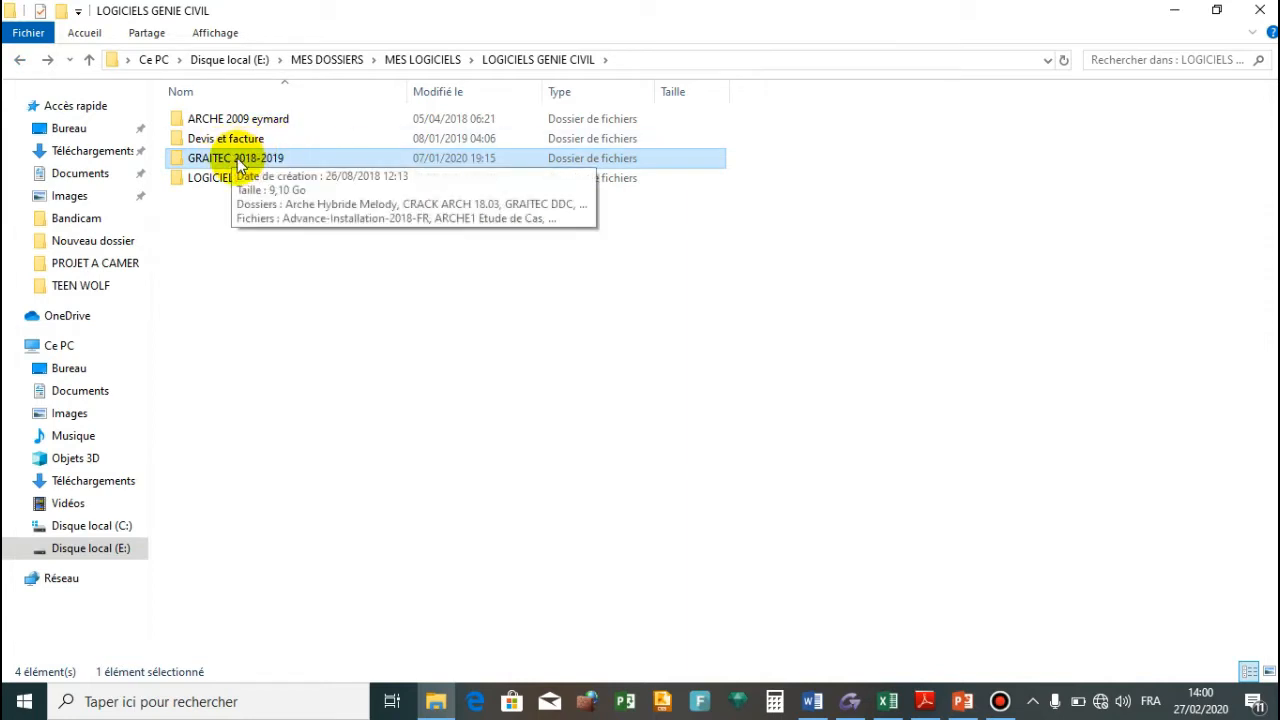
left_click(236, 160)
left_click(338, 163)
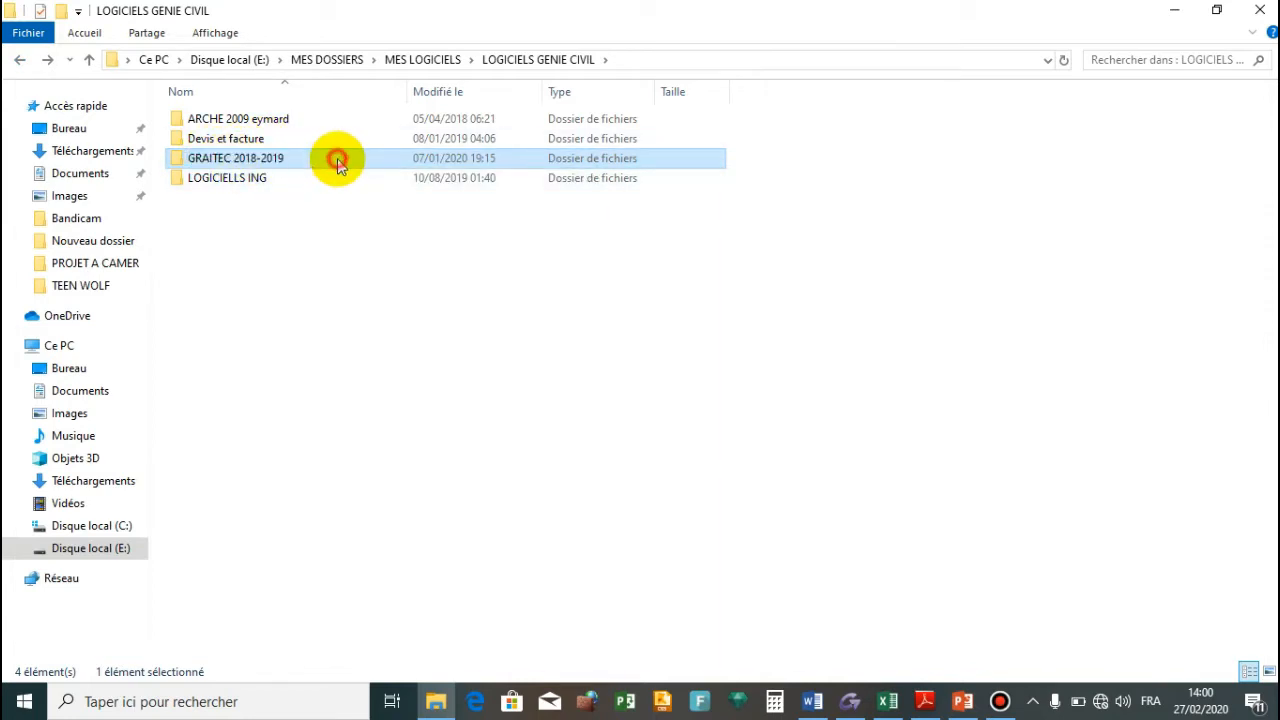
double_click(337, 158)
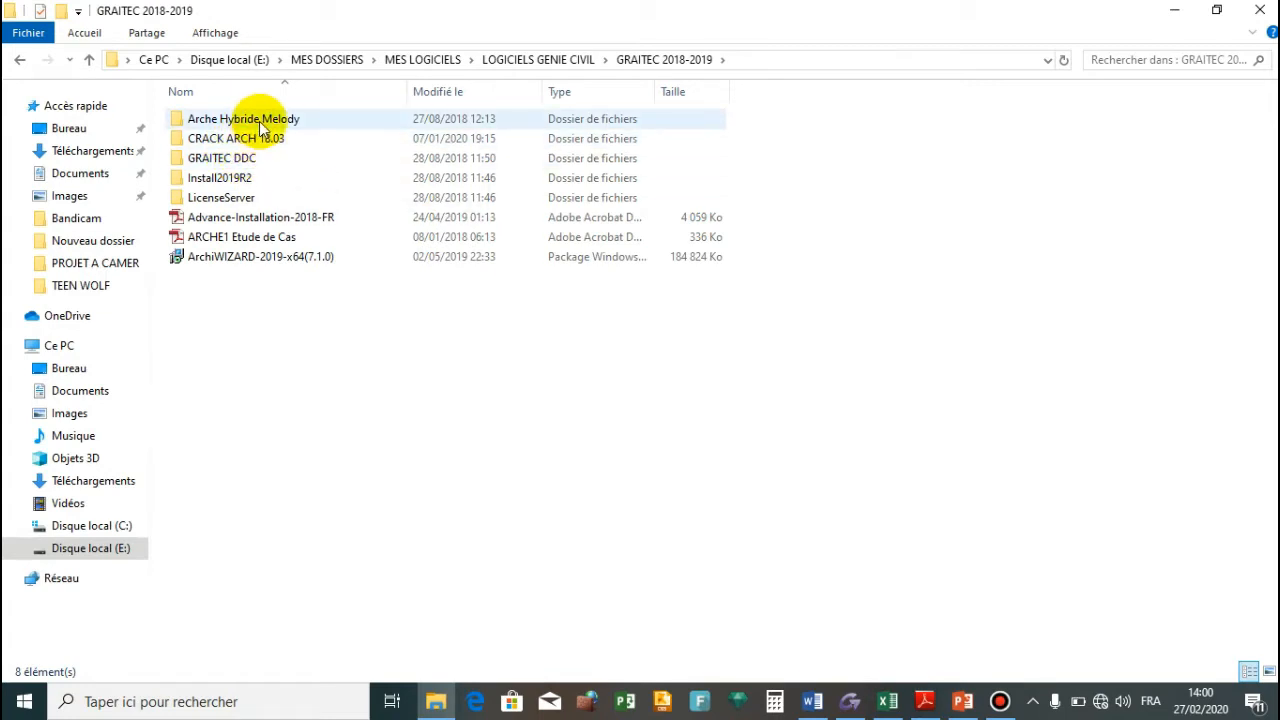
double_click(241, 182)
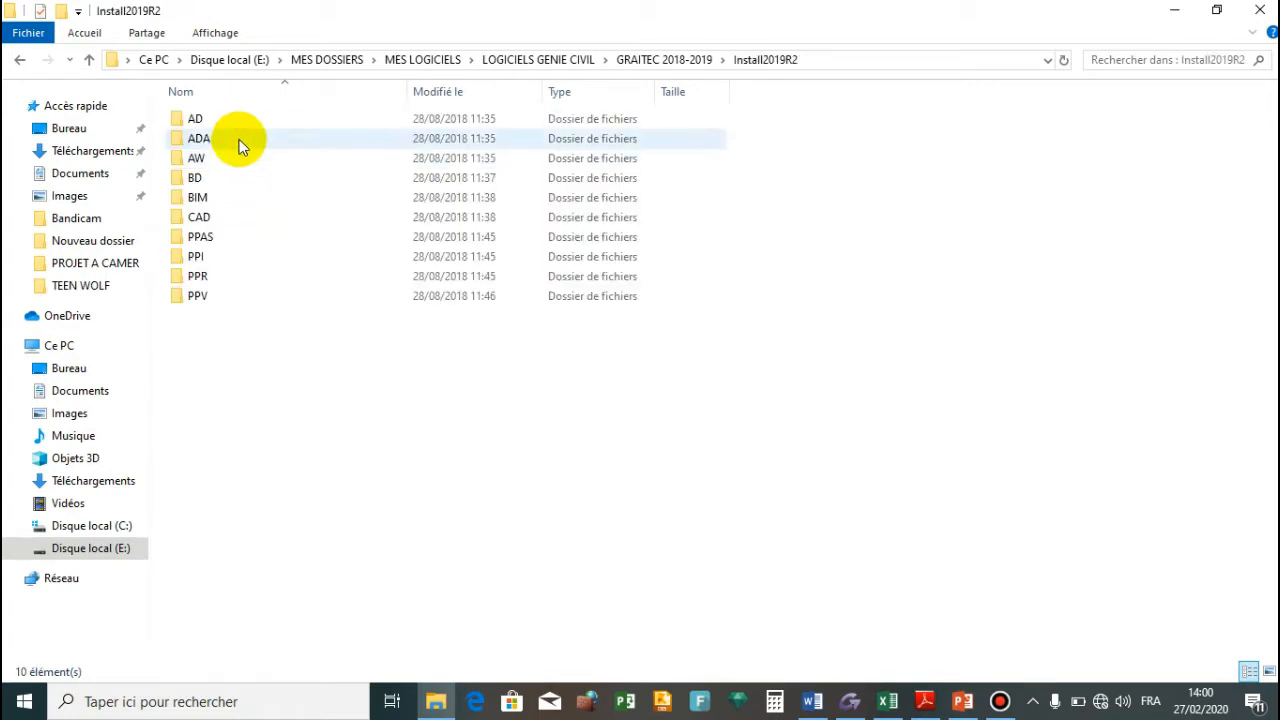
double_click(231, 120)
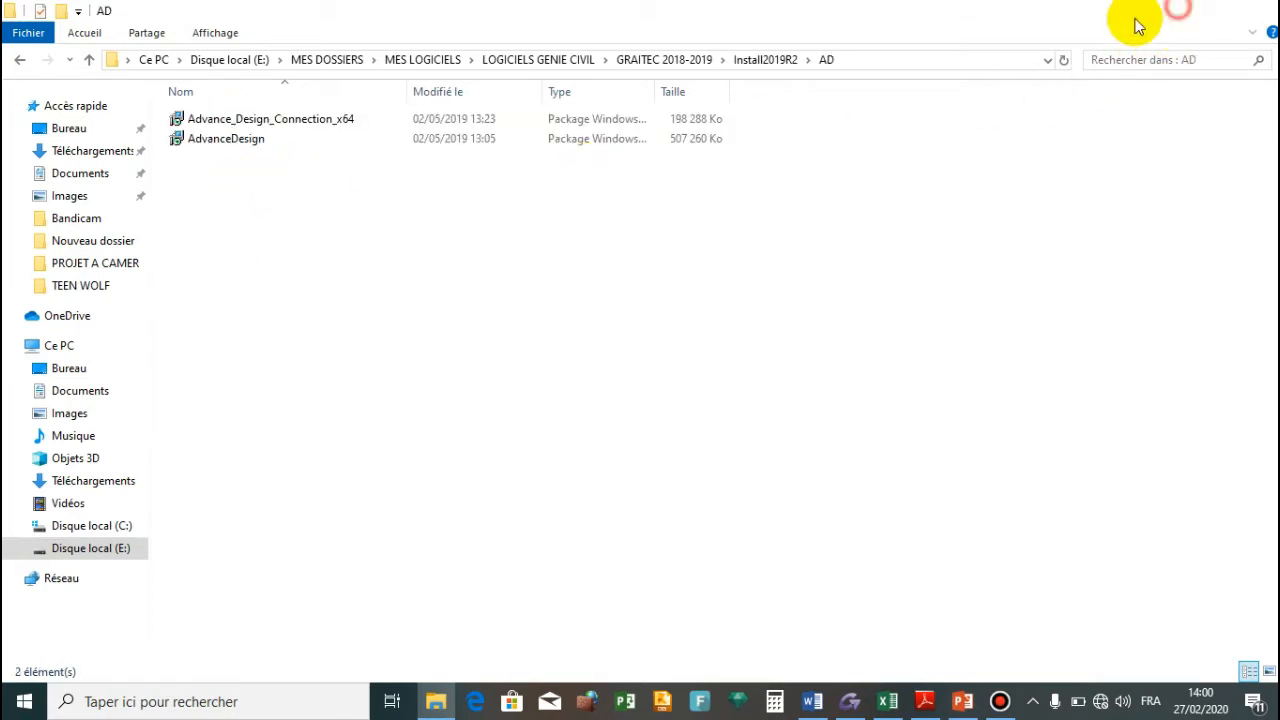
left_click(1180, 12)
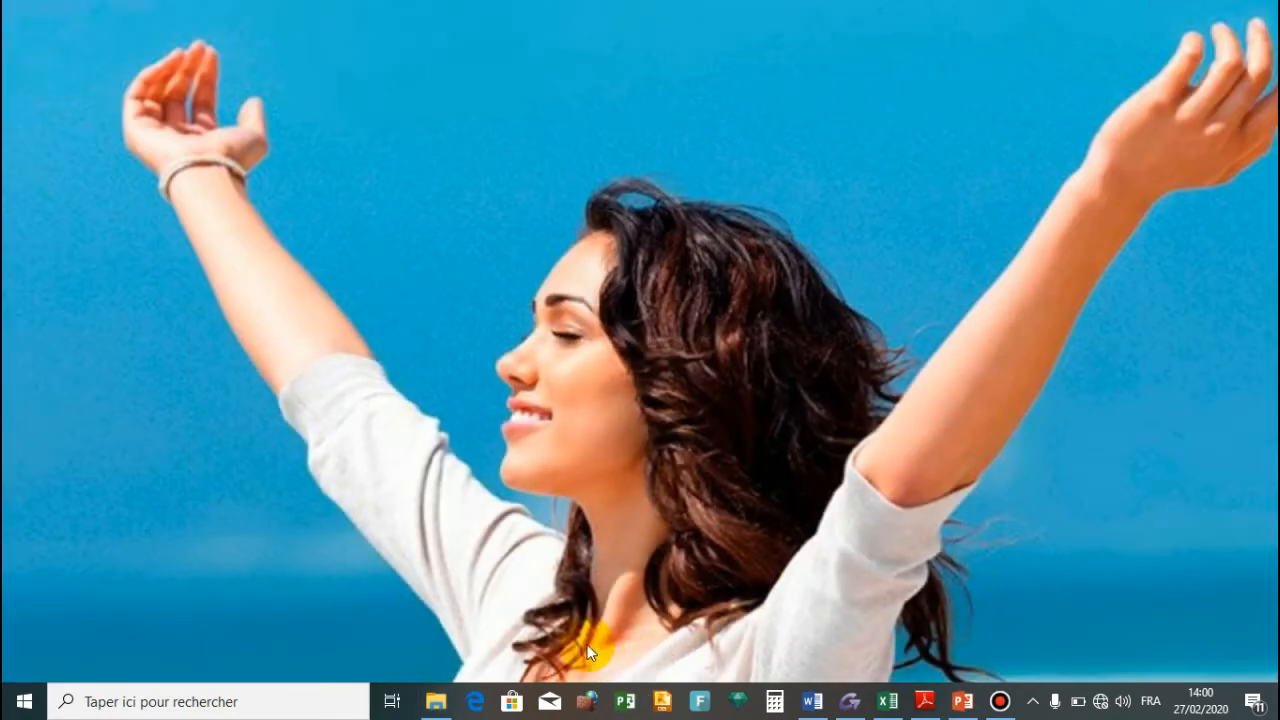
- Switch to Excel and review the CHATEAU METALLIQUE workbook's parameters, thickness check, wind loading and bolt design sheets
left_click(876, 706)
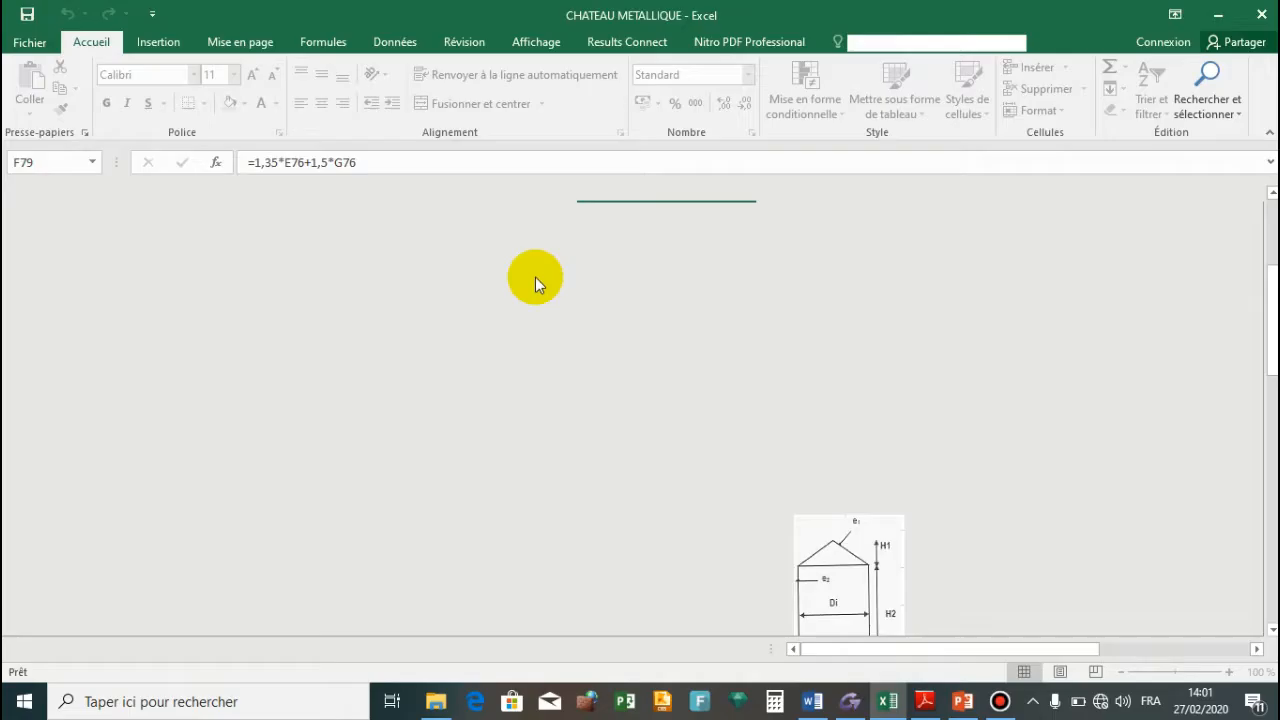
scroll(425, 350, "up", 4)
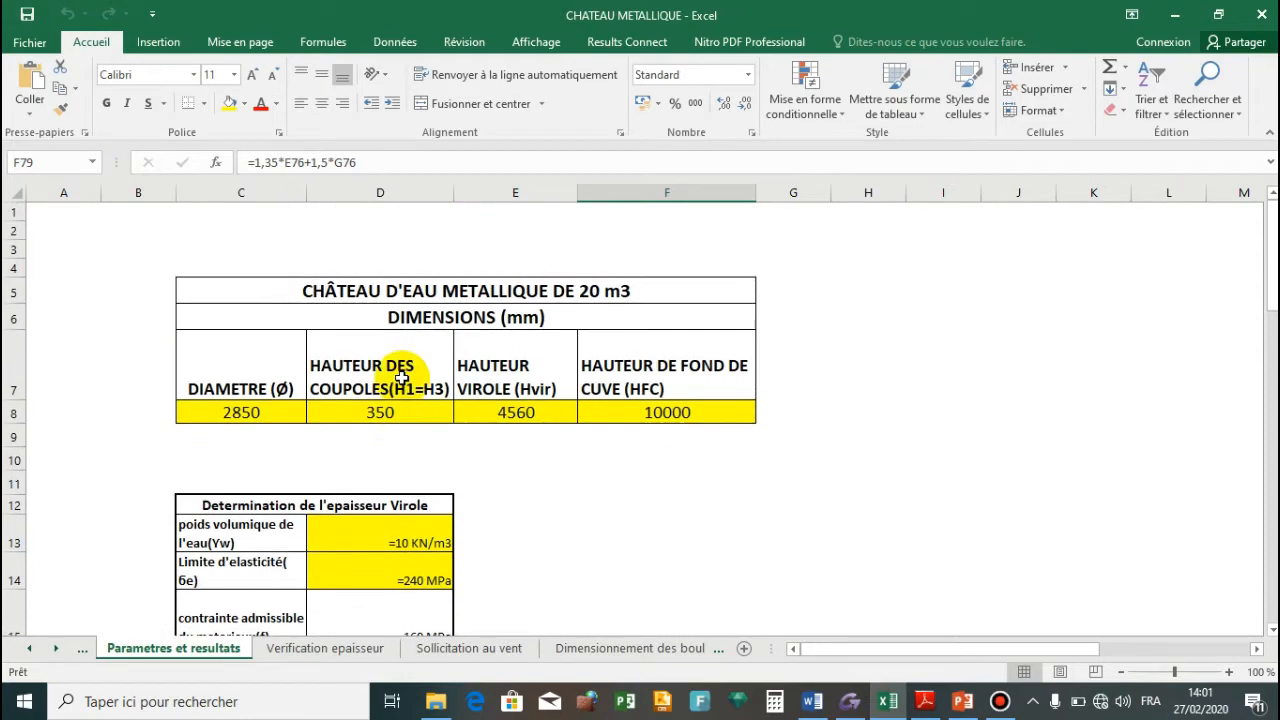
scroll(401, 378, "down", 2)
scroll(401, 378, "down", 9)
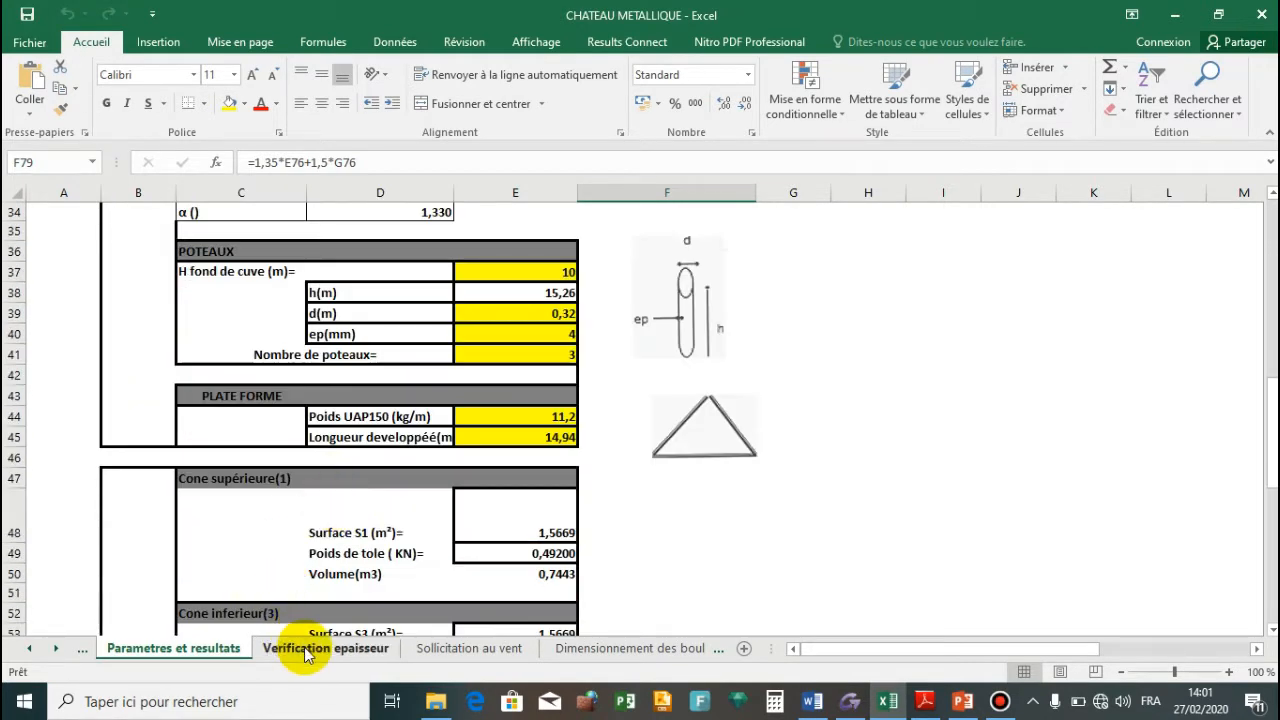
left_click(325, 648)
left_click(470, 650)
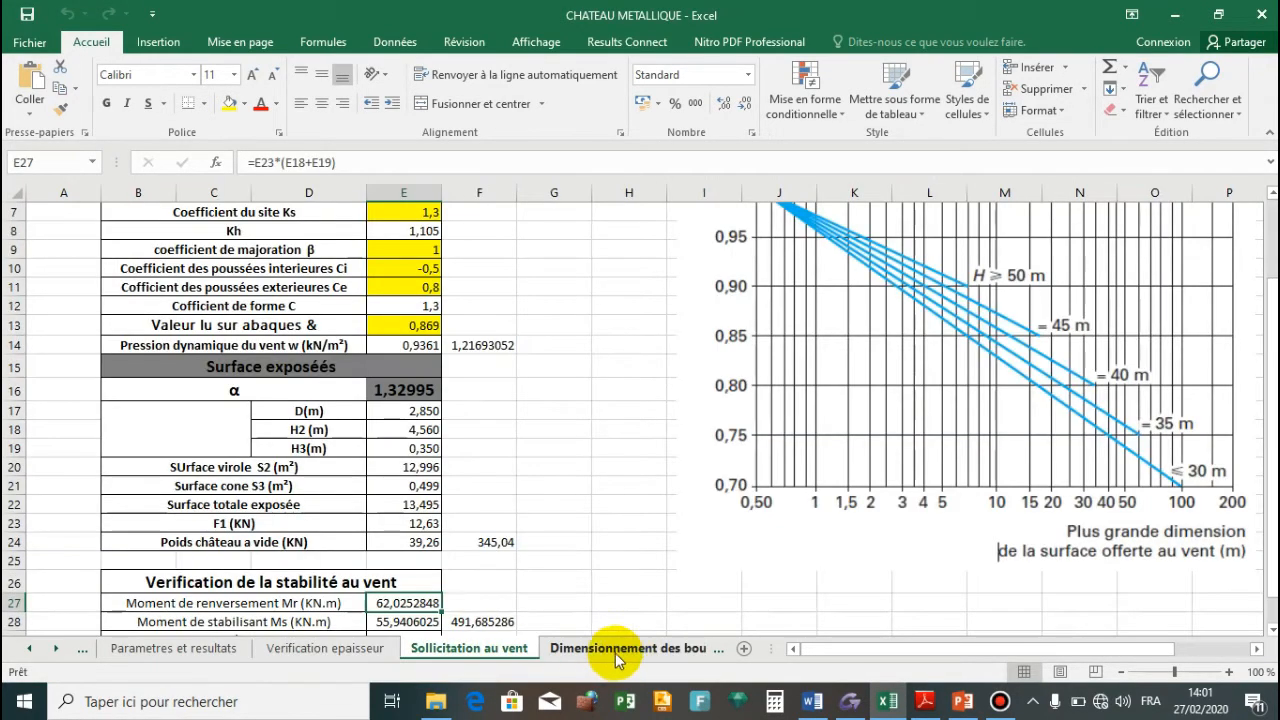
left_click(615, 650)
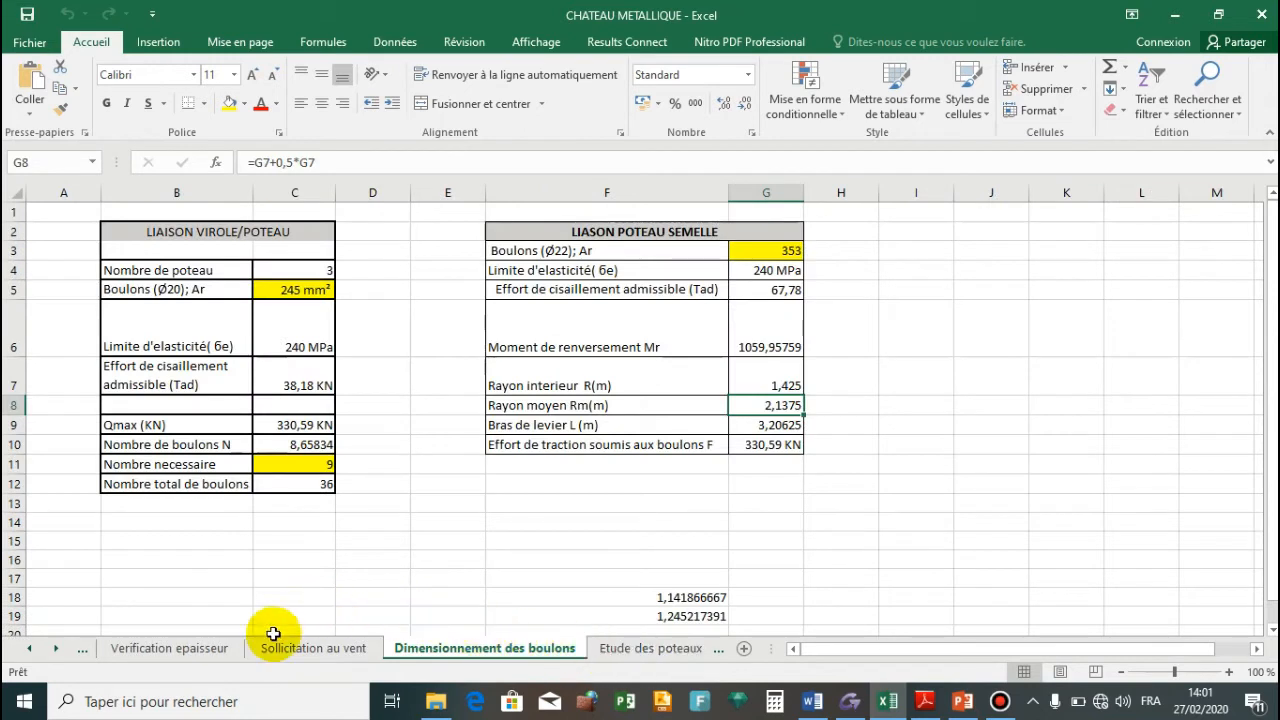
left_click(176, 650)
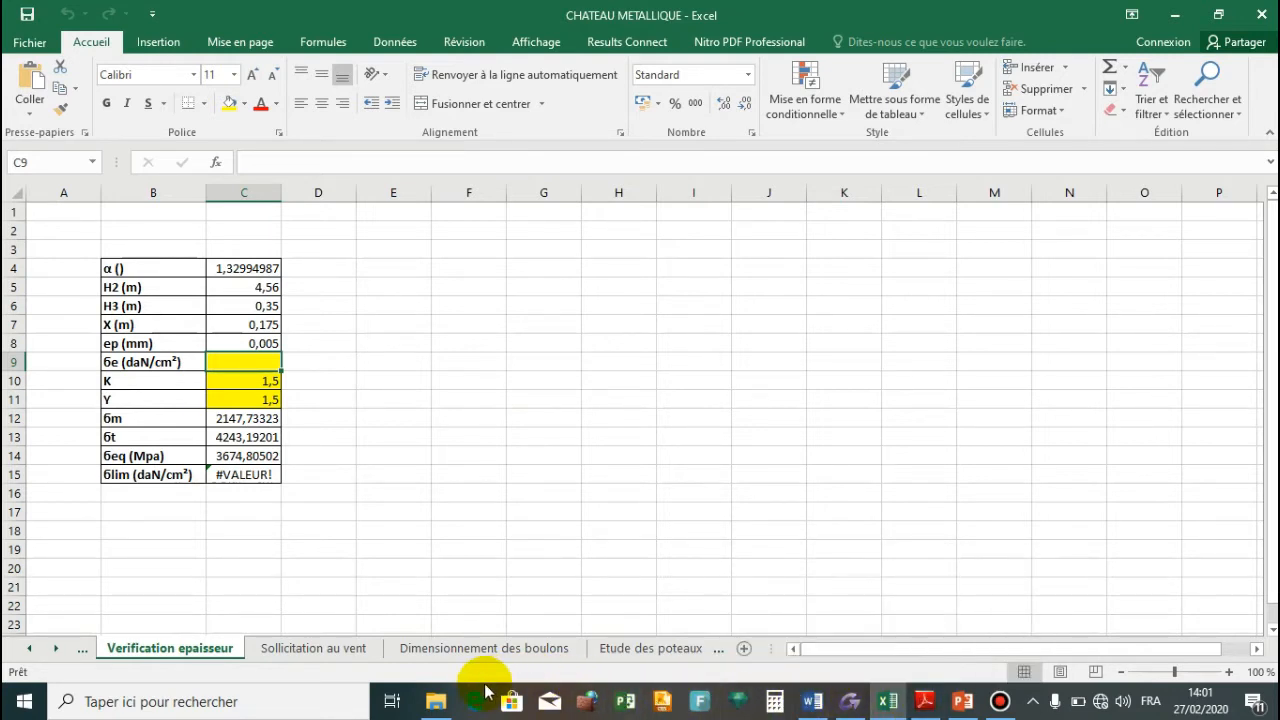
- Switch to Word and read through the training objectives and the numbered modelling steps for the reservoir
left_click(812, 704)
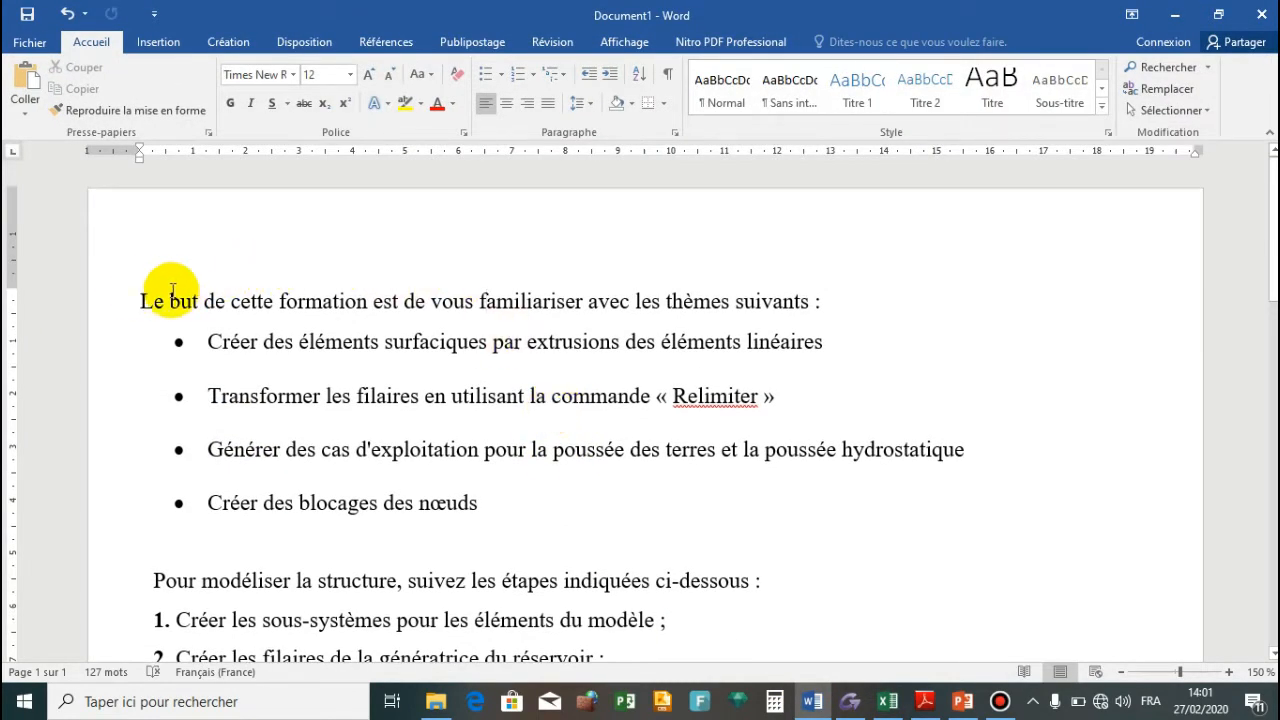
scroll(309, 290, "down", 4)
scroll(204, 290, "up", 3)
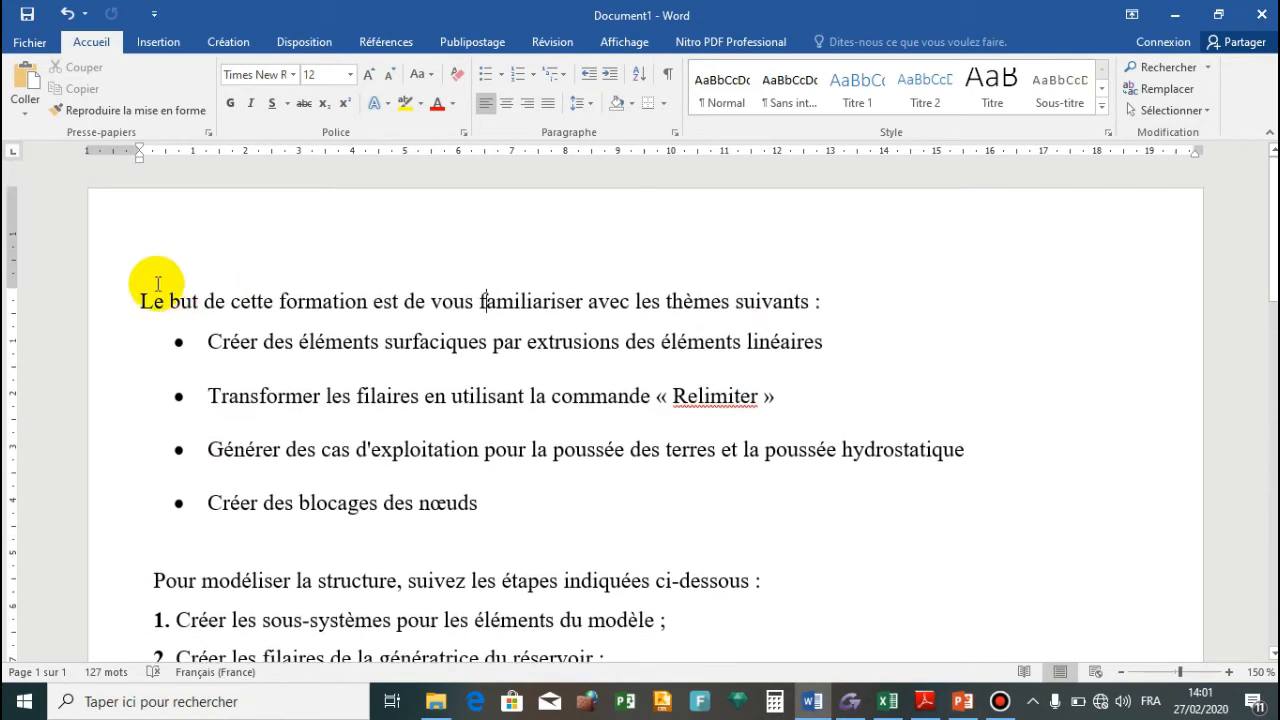
scroll(130, 300, "down", 1)
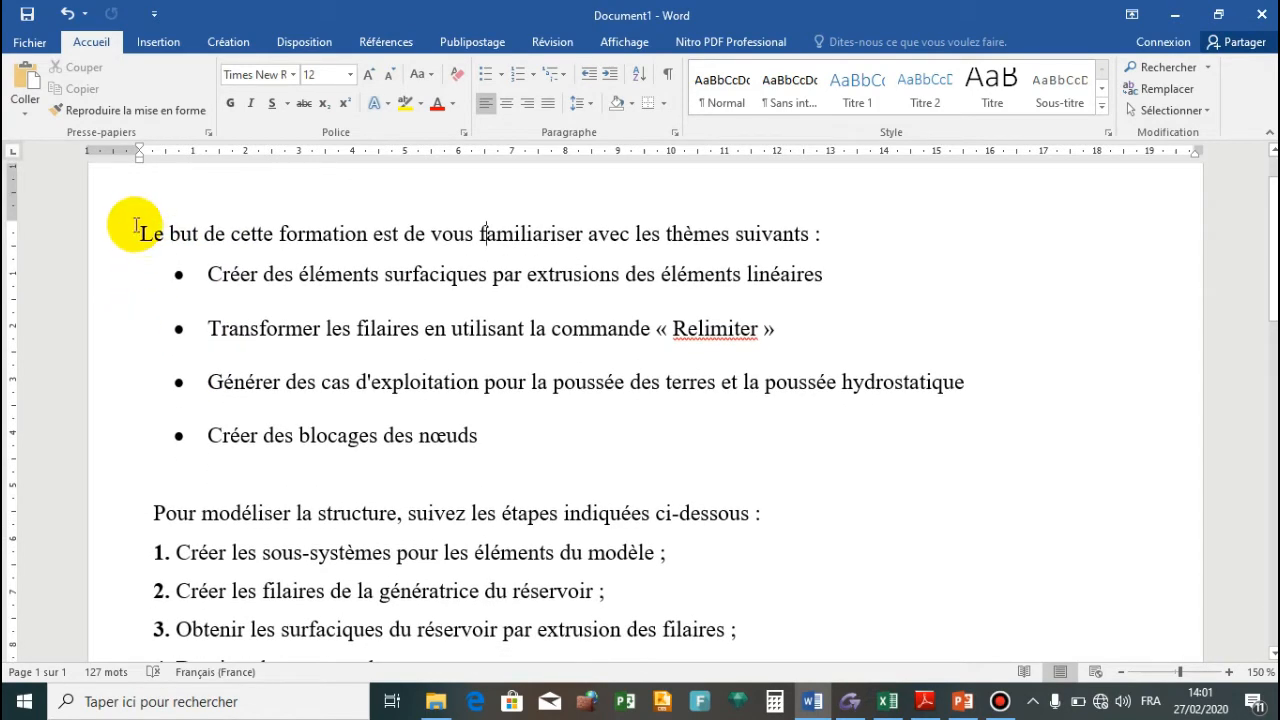
scroll(137, 225, "down", 5)
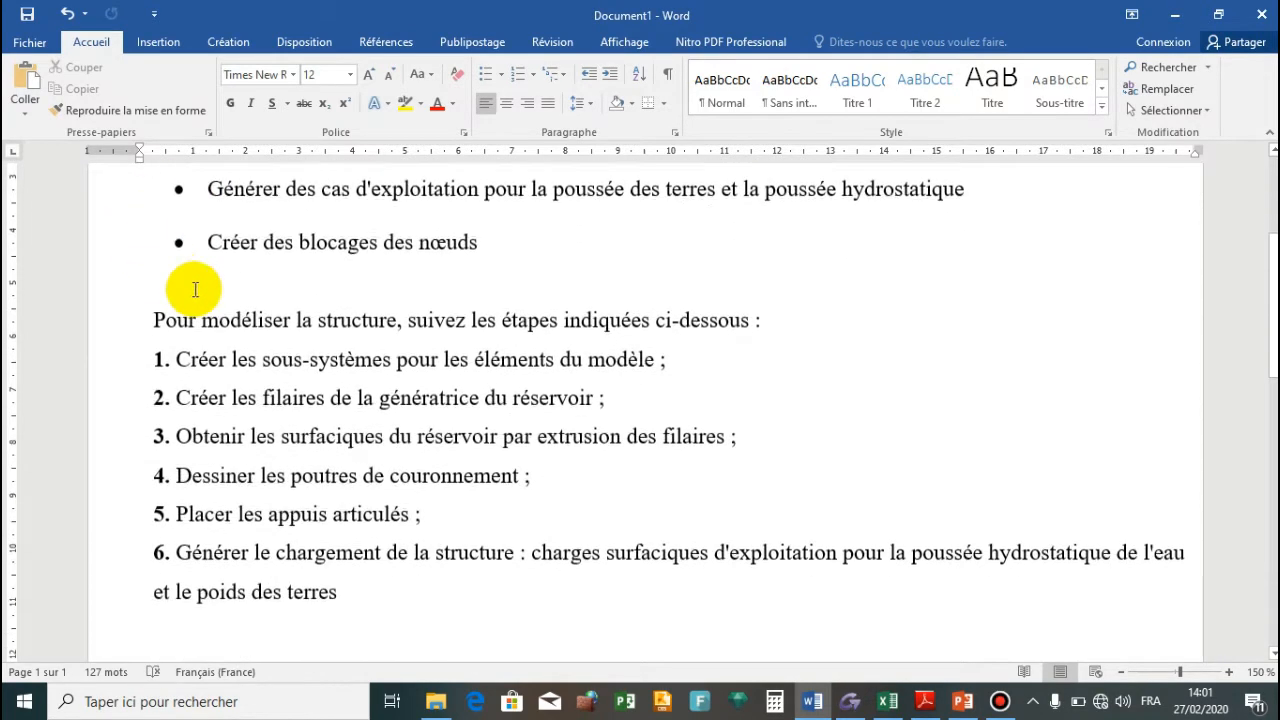
scroll(300, 357, "up", 4)
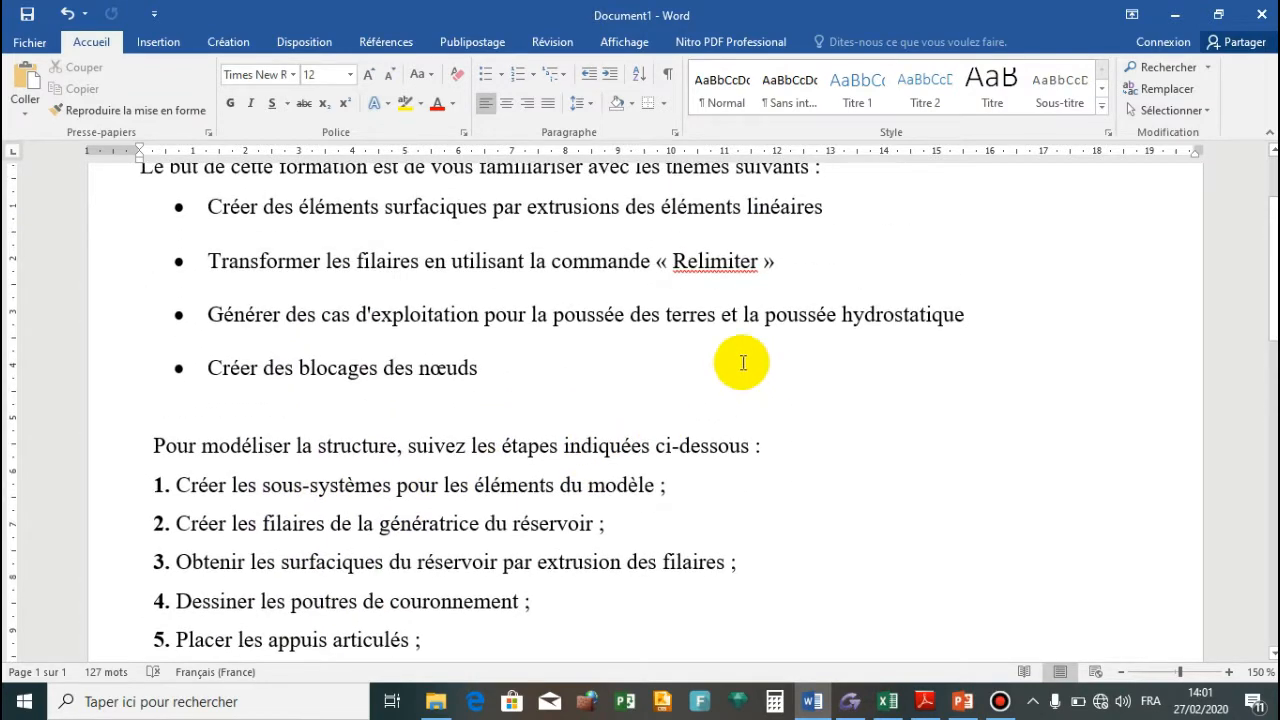
scroll(732, 312, "up", 3)
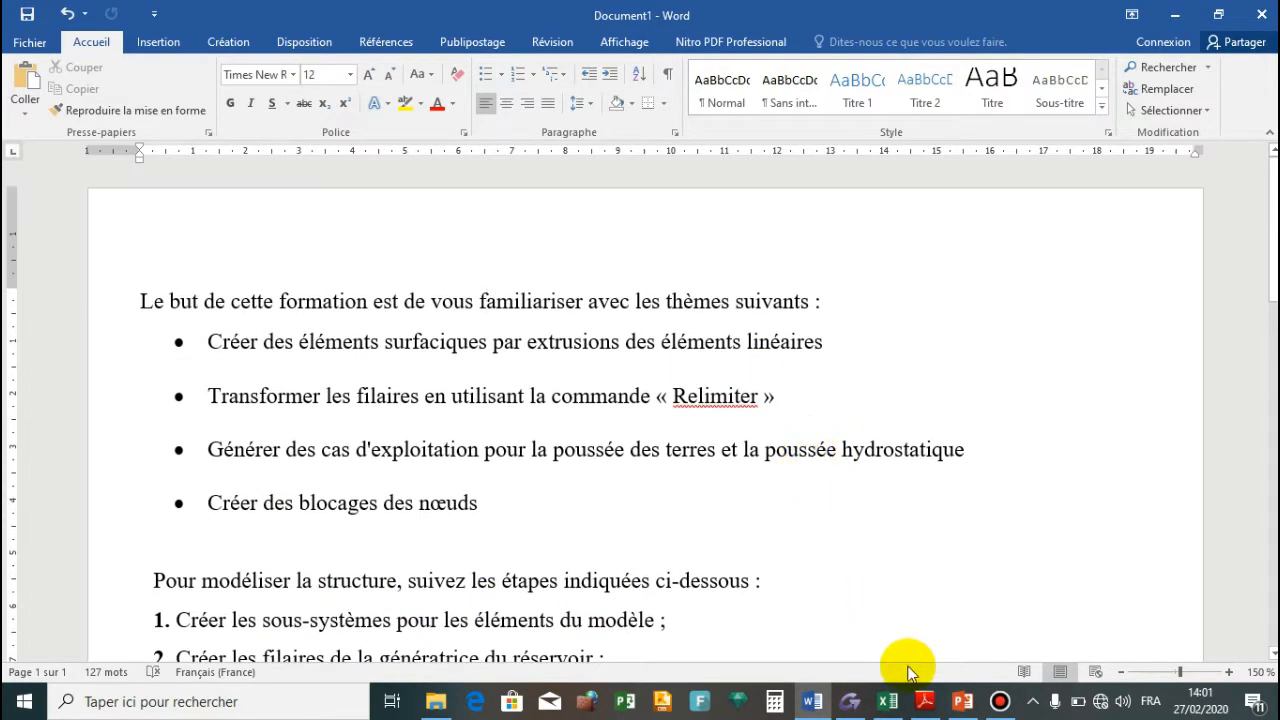
- Switch to Graitec OMD, launch Advance Design and create a new project named INITIATION CHATEAU
mouse_move(887, 701)
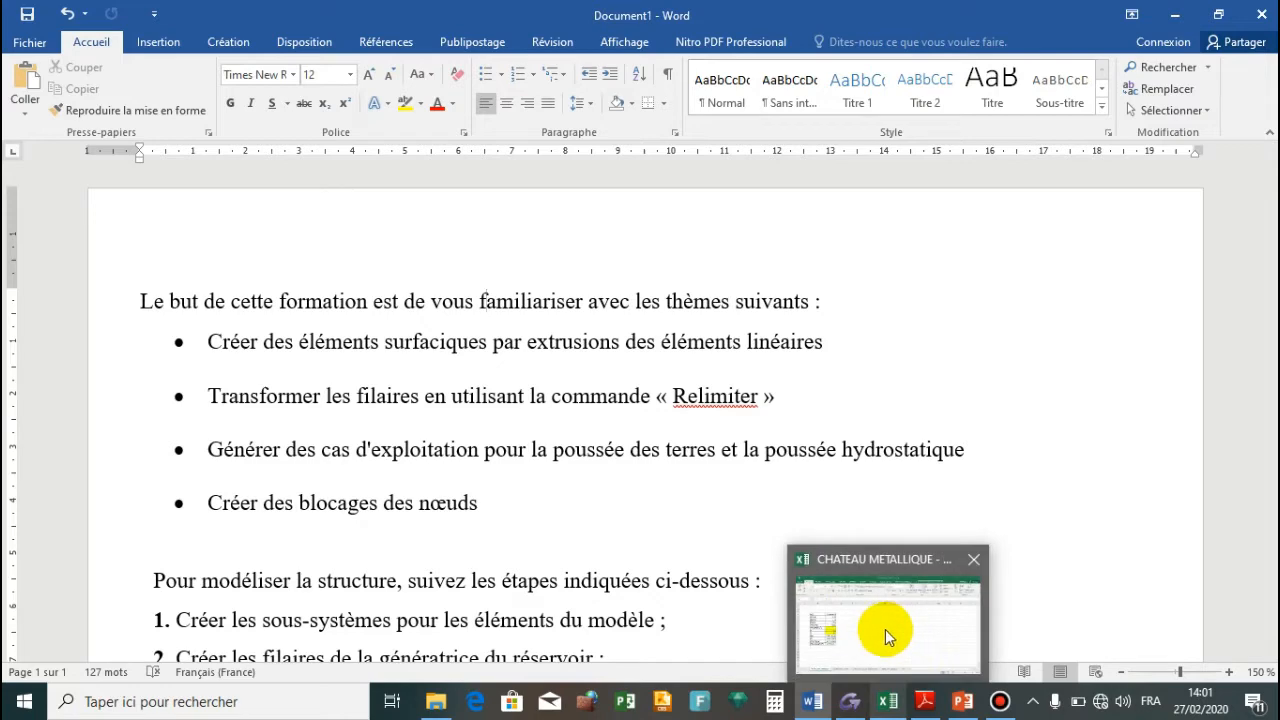
left_click(857, 625)
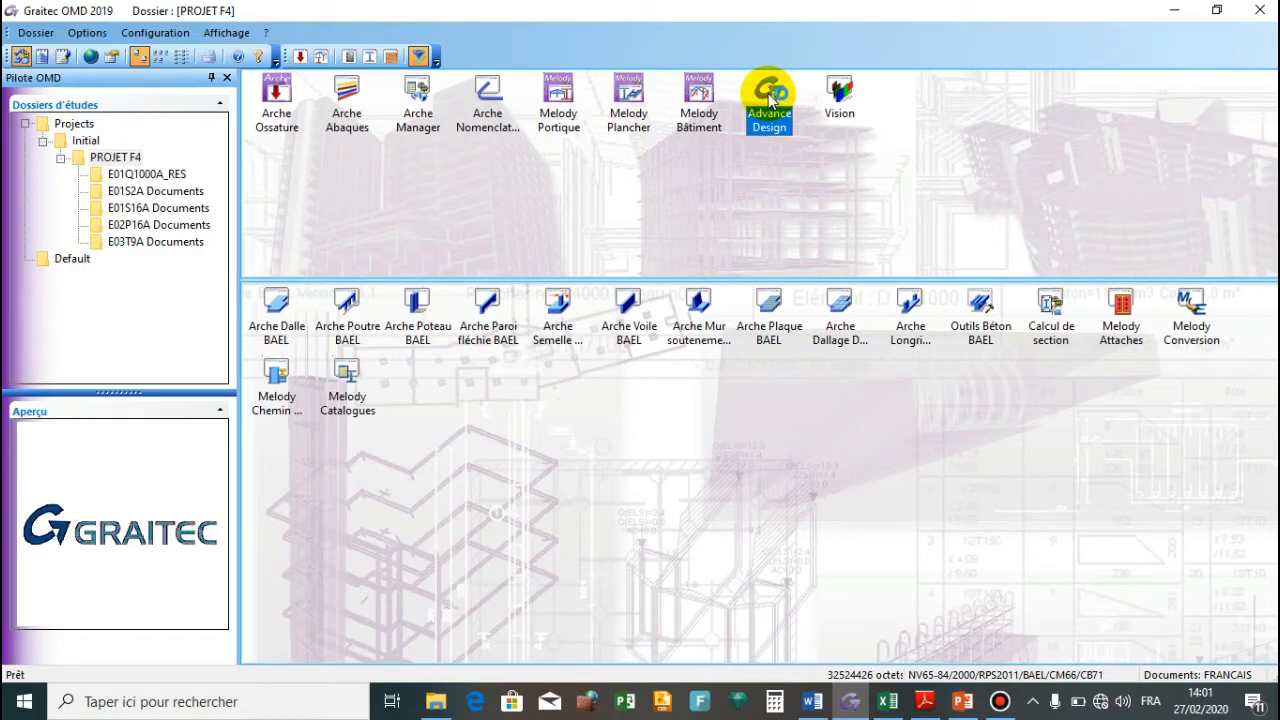
double_click(769, 97)
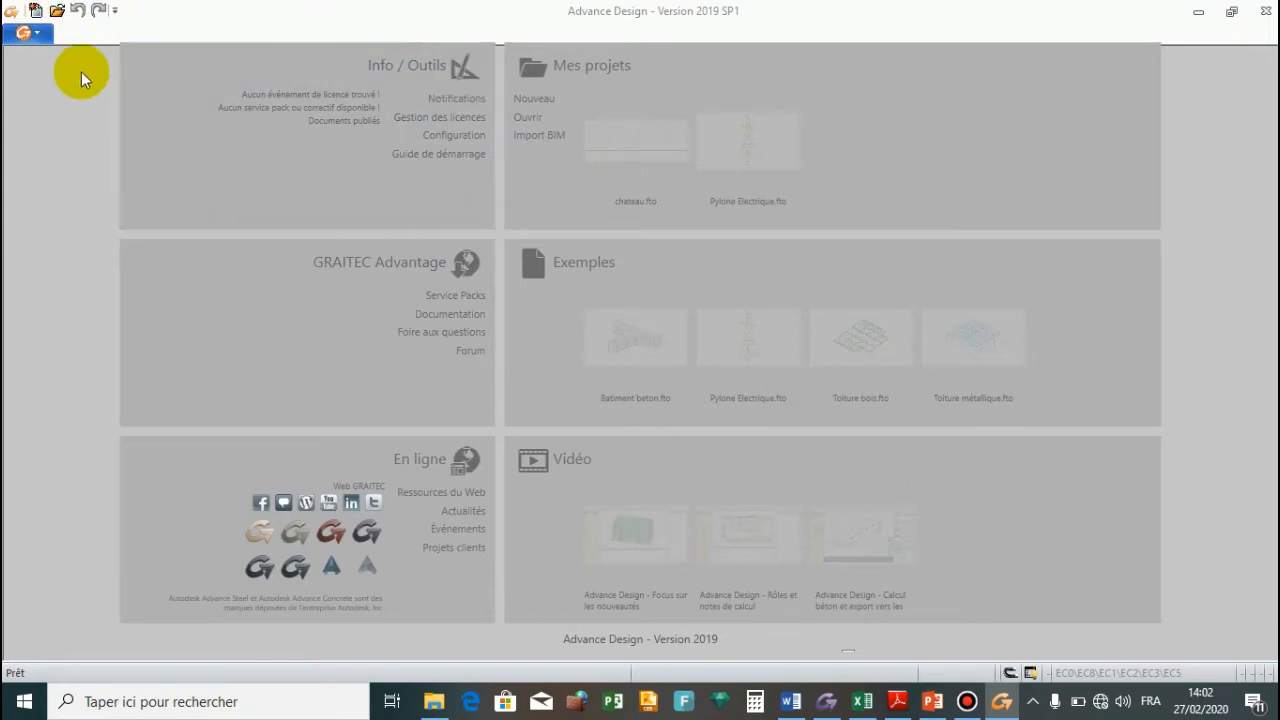
left_click(36, 14)
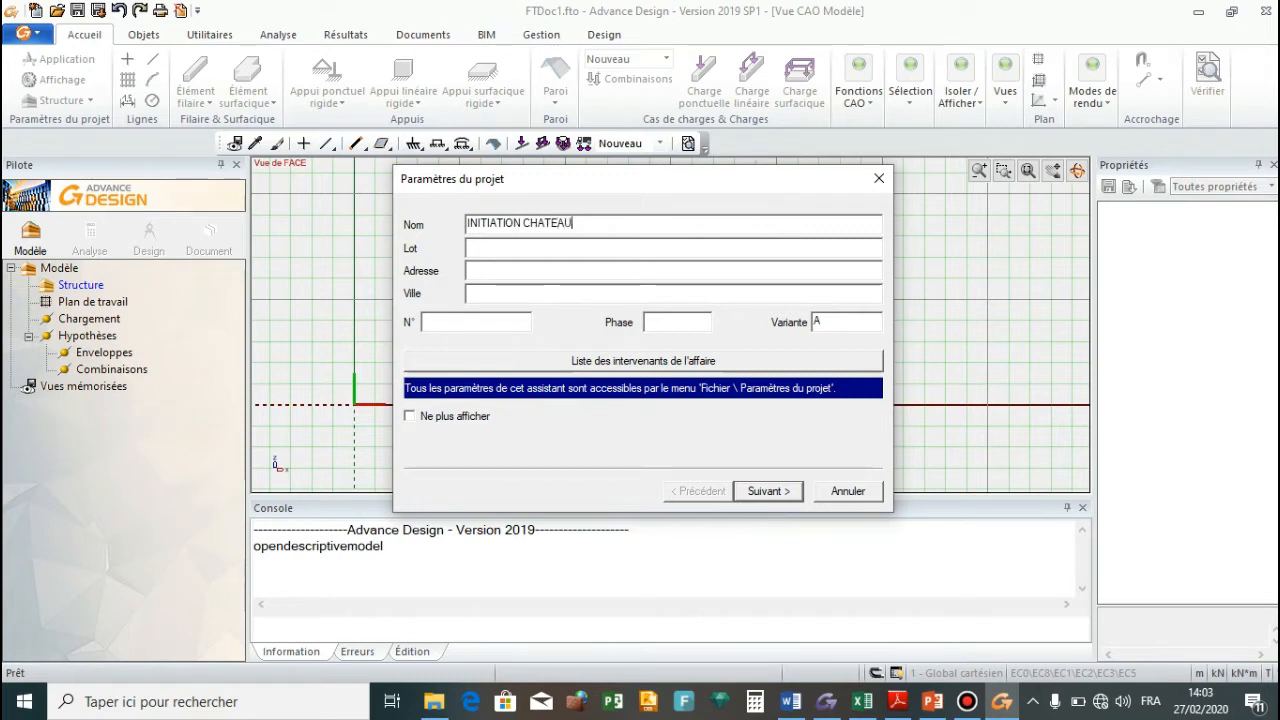
left_click(763, 493)
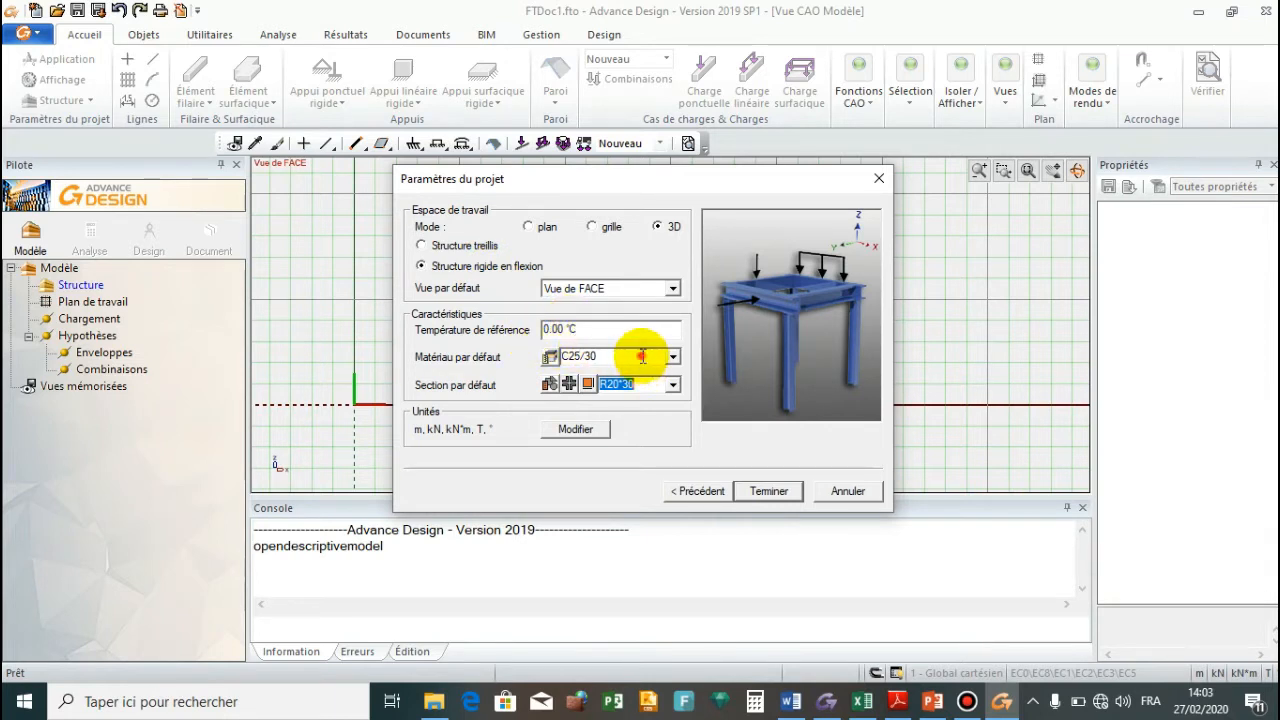
- Examine the available default materials, the project's material list and the EN206 concrete catalogue for the new project
left_click(673, 357)
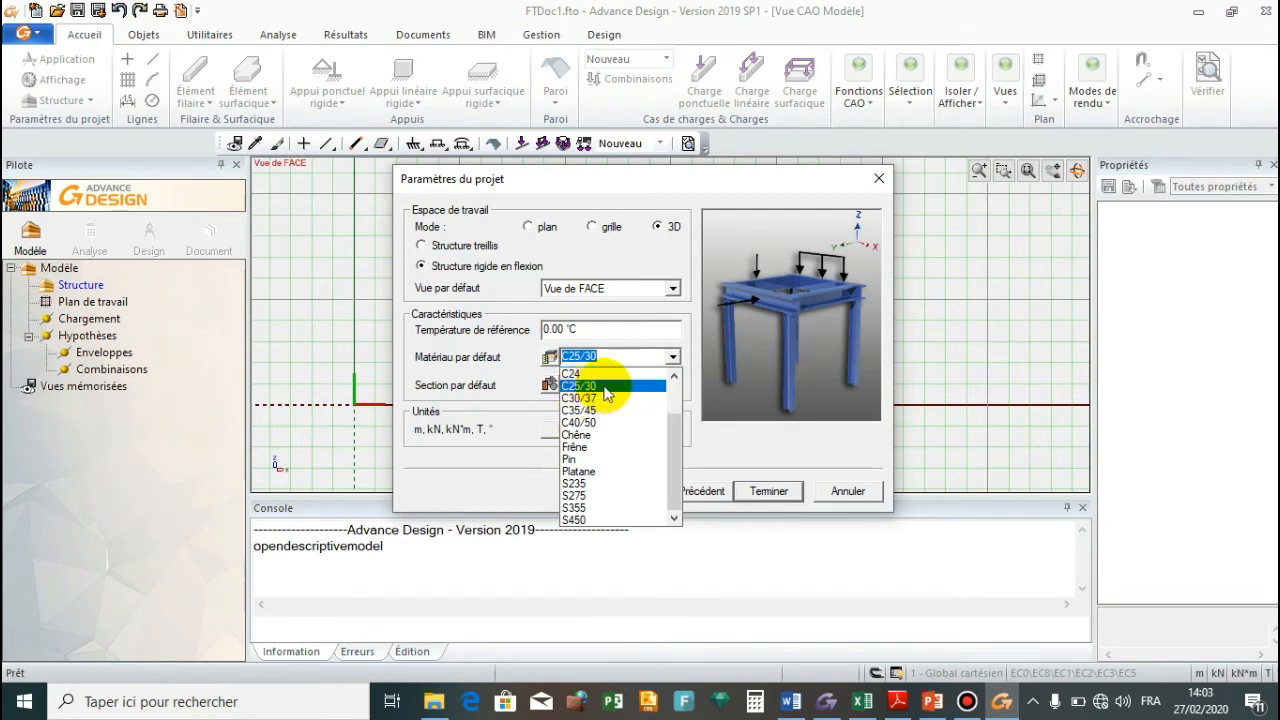
left_click_drag(673, 449, 540, 370)
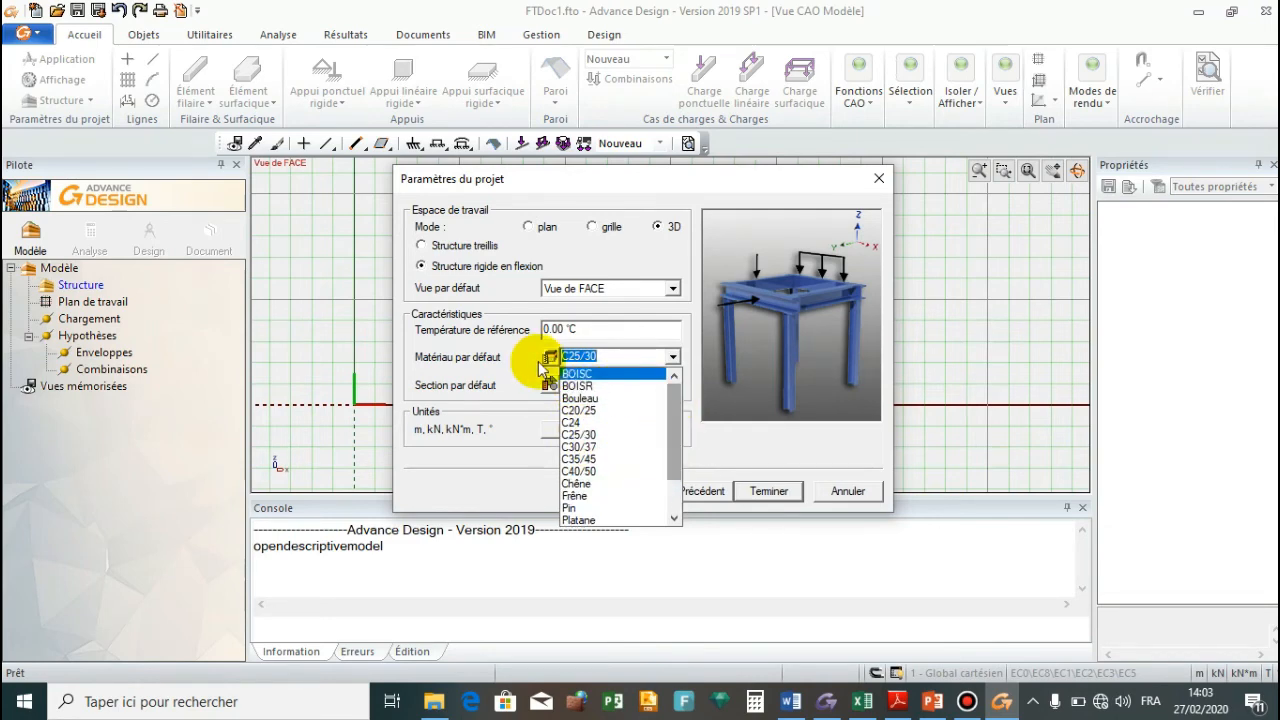
left_click(548, 362)
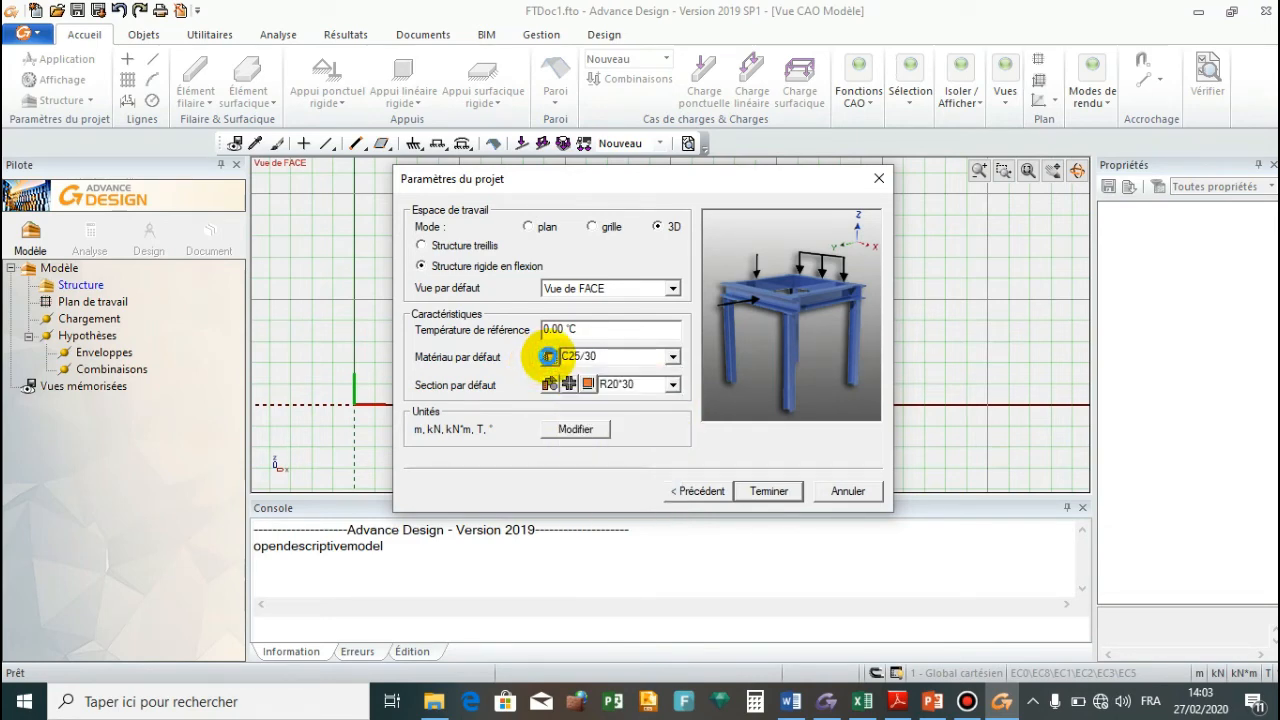
left_click(548, 357)
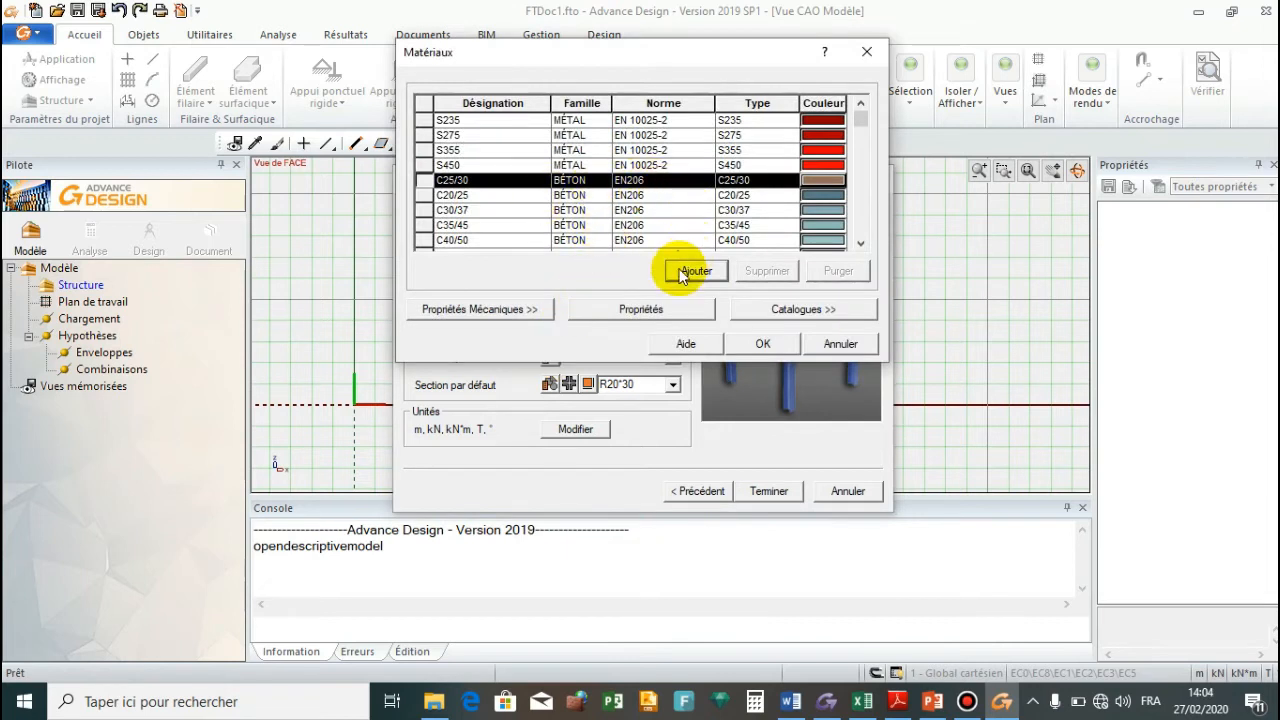
left_click(791, 309)
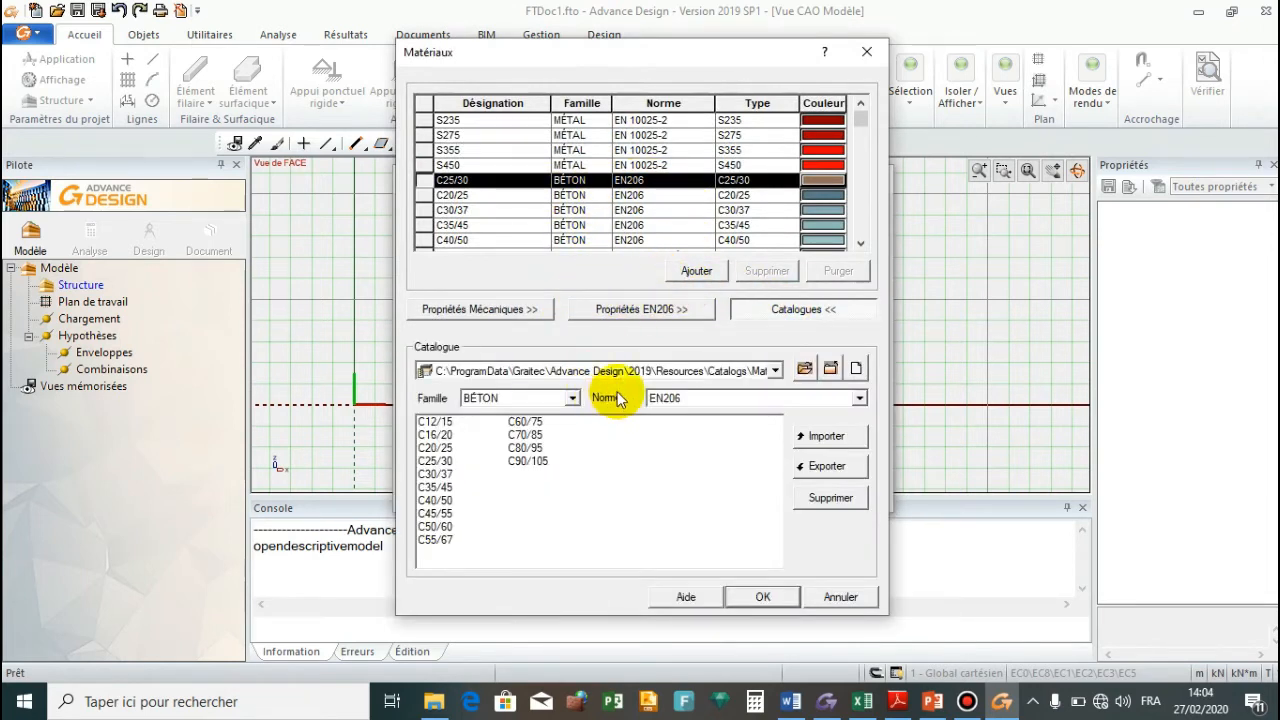
left_click(860, 399)
left_click(823, 300)
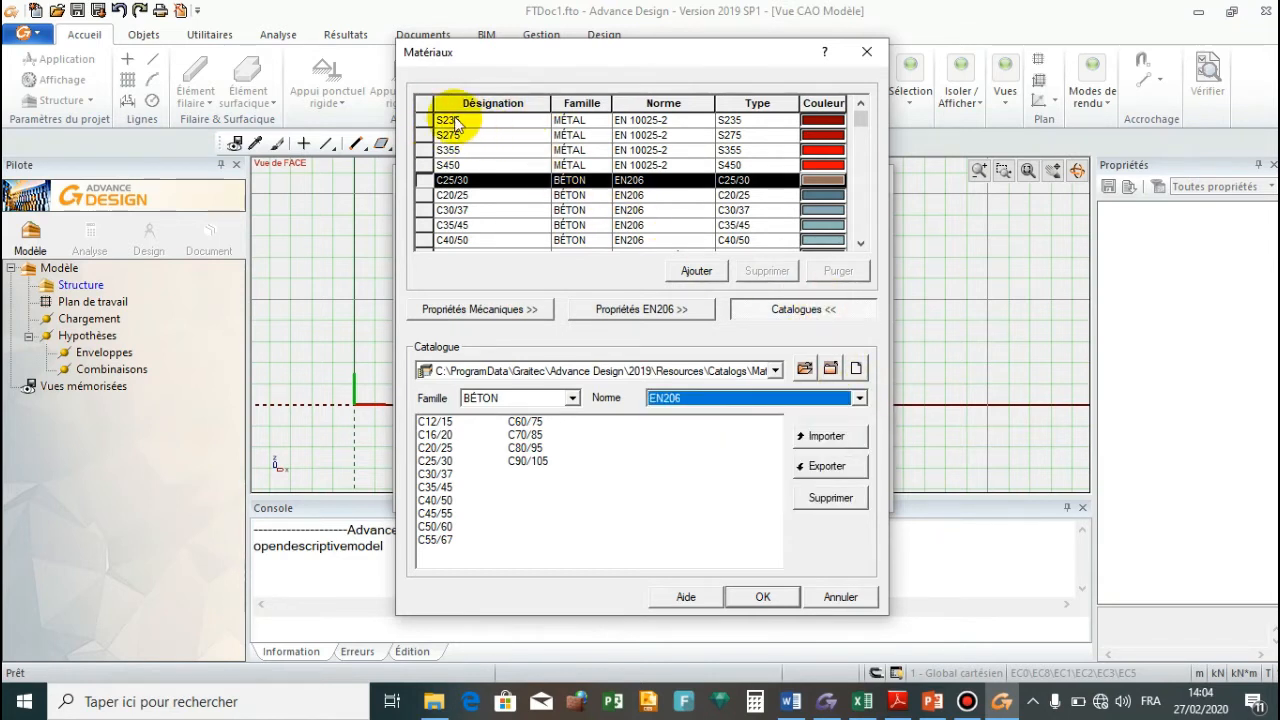
left_click_drag(858, 129, 859, 122)
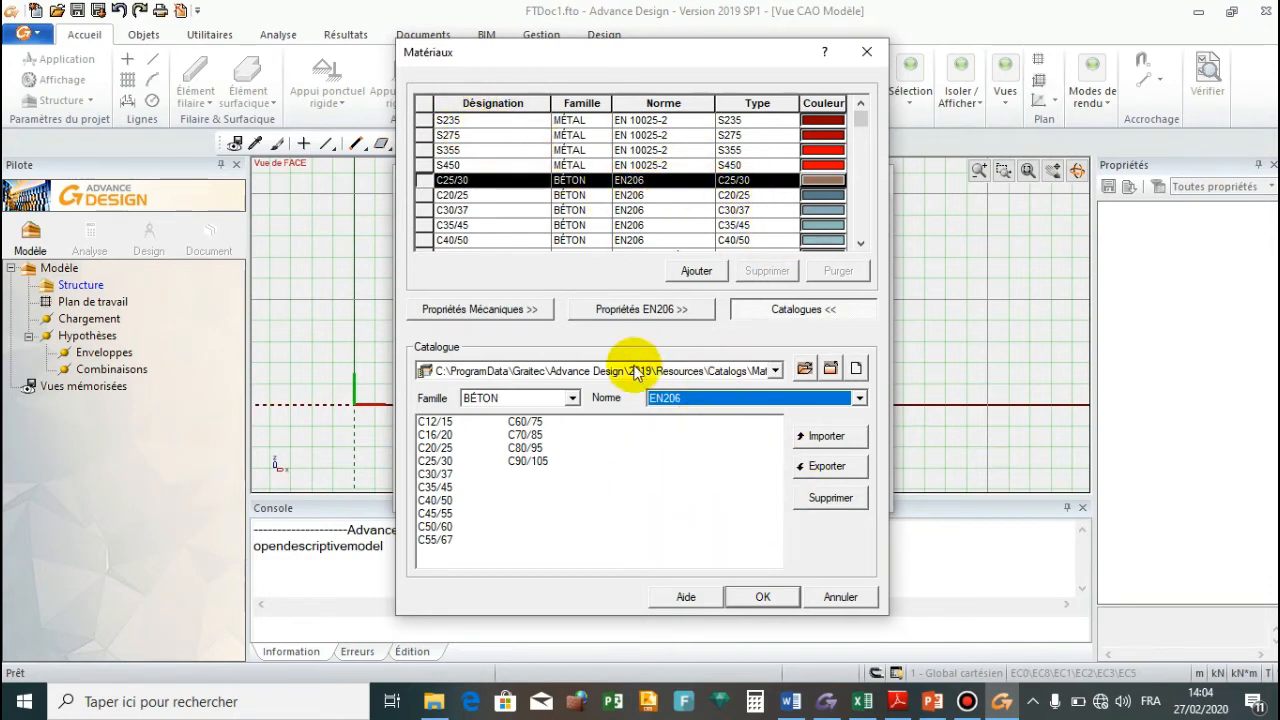
left_click(764, 594)
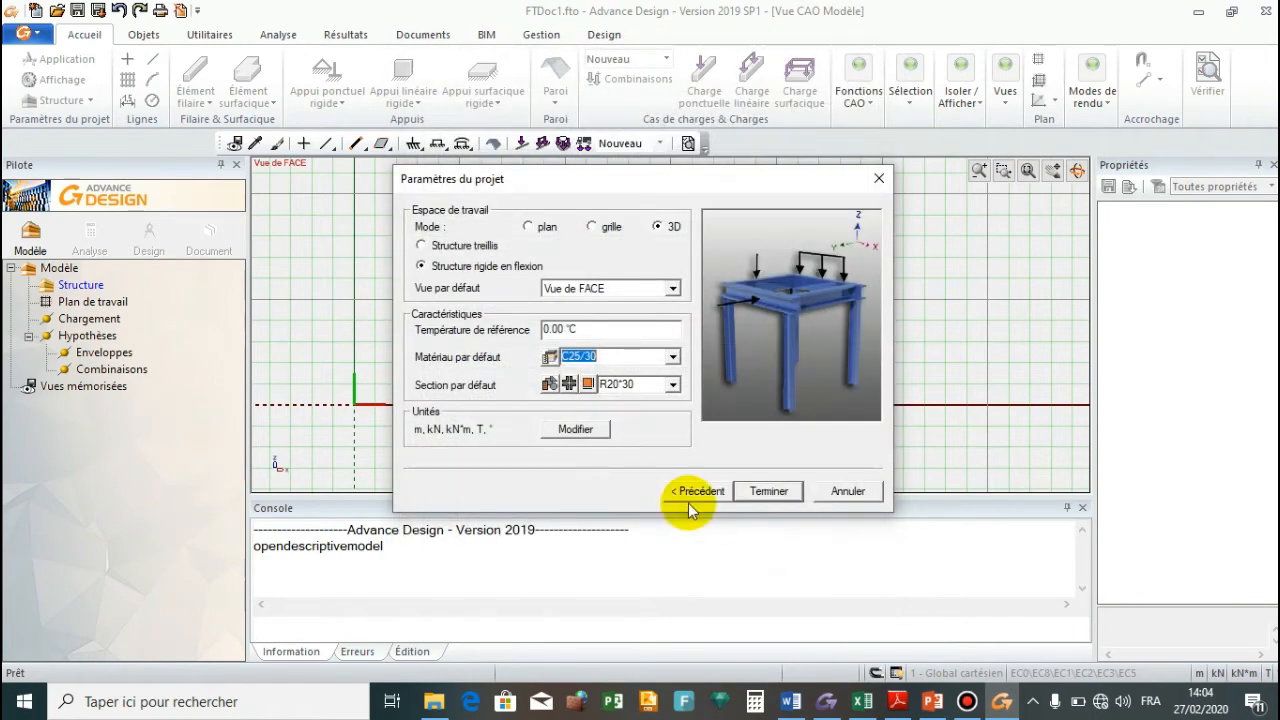
- Examine the European Profiles H sections in the section catalogue and close it without choosing one
left_click(550, 385)
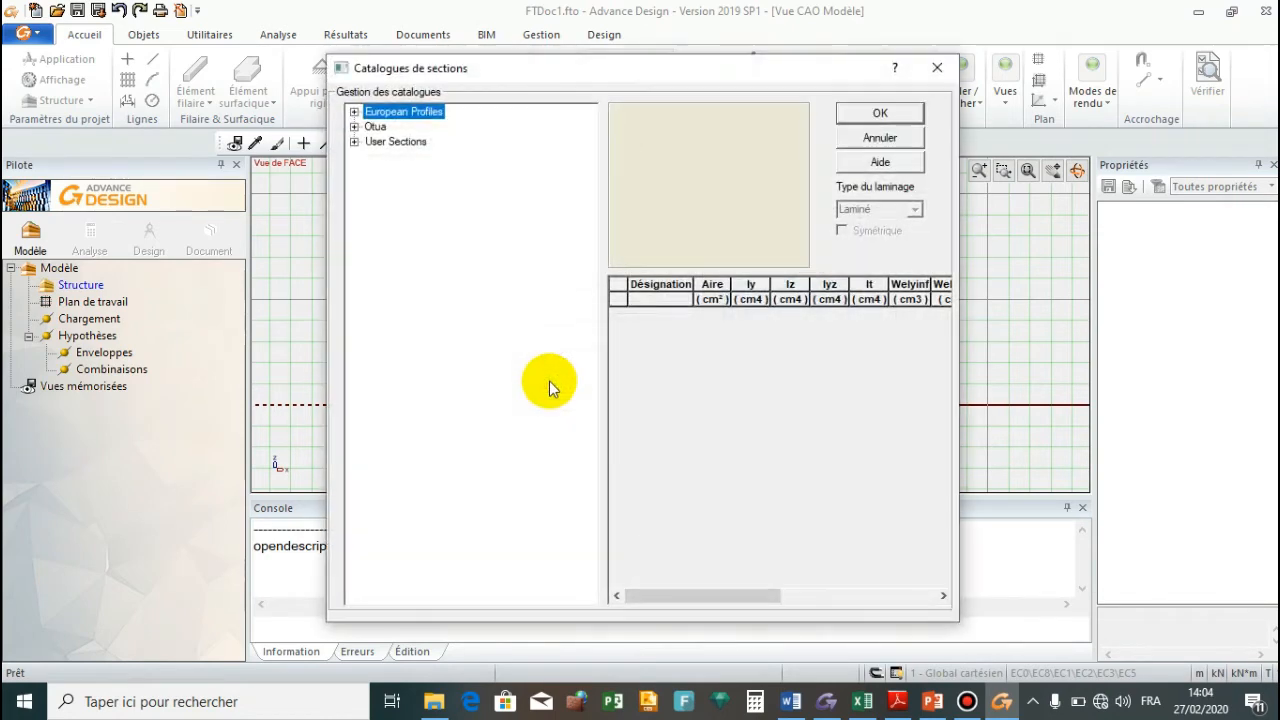
left_click(355, 112)
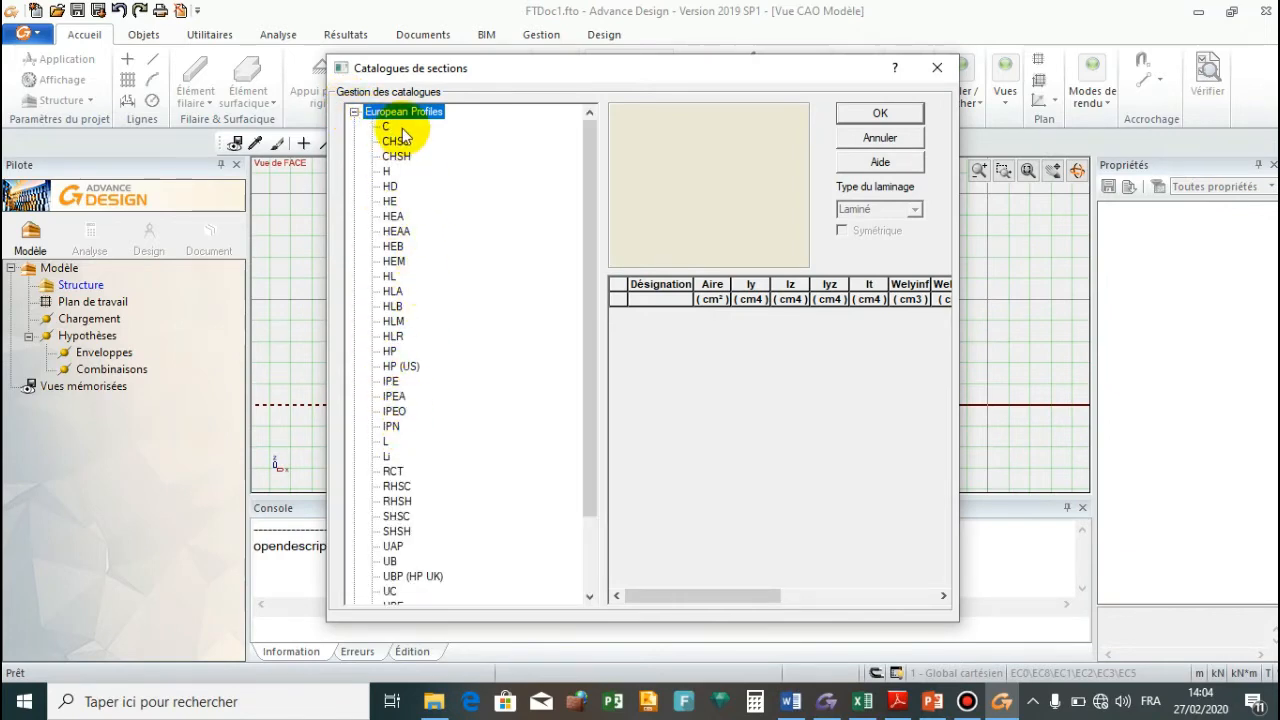
left_click(386, 171)
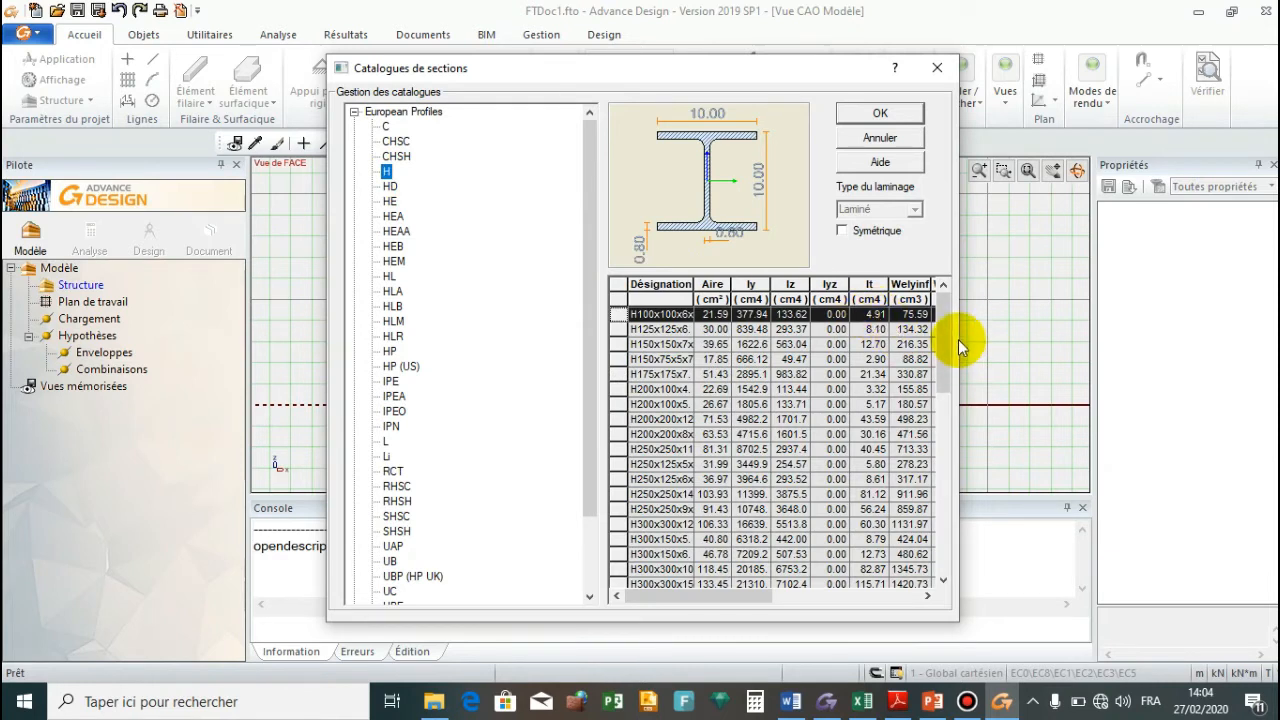
left_click_drag(960, 336, 1087, 340)
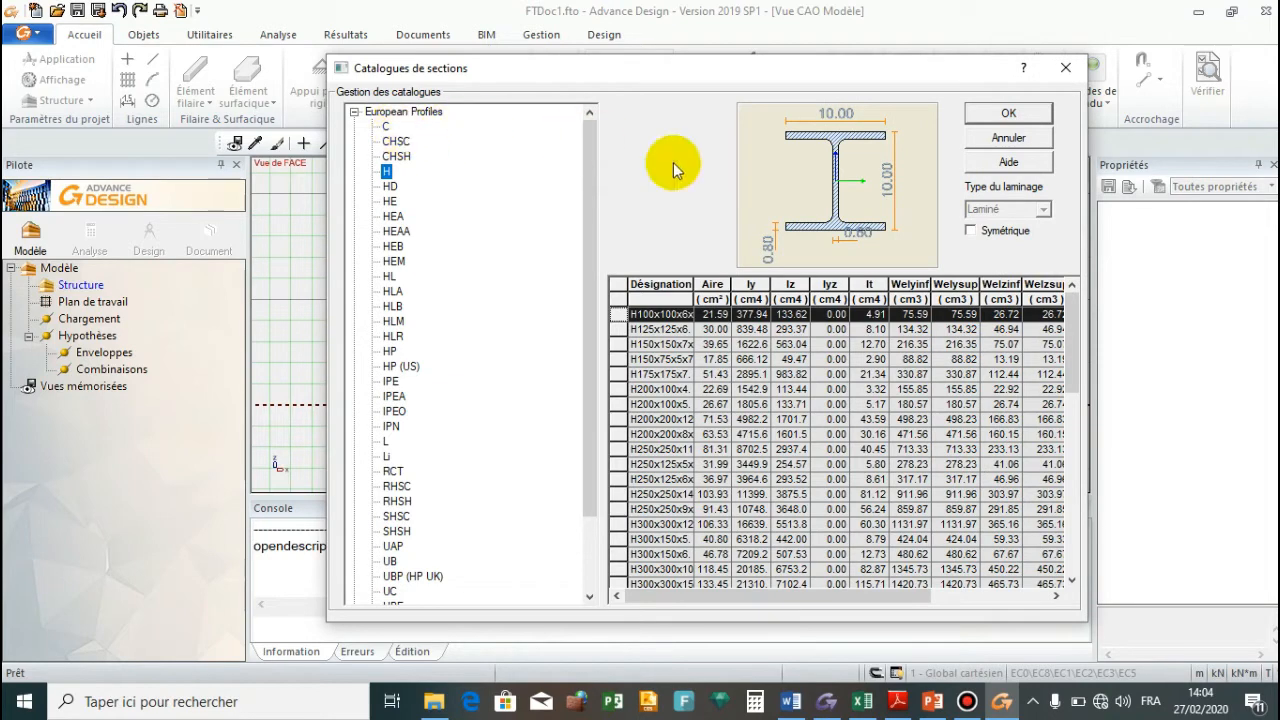
left_click(1069, 70)
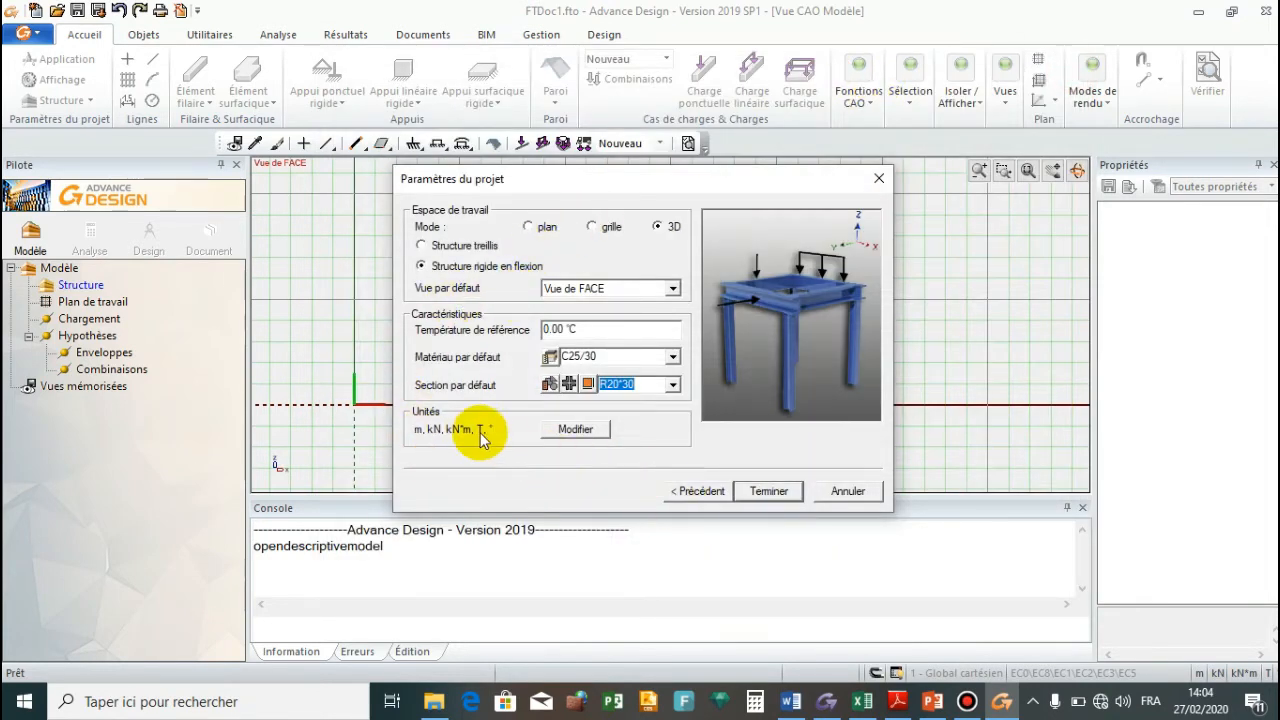
- Accept the default working units and finish the project setup with C25/30 material and the R20*30 section
left_click(570, 429)
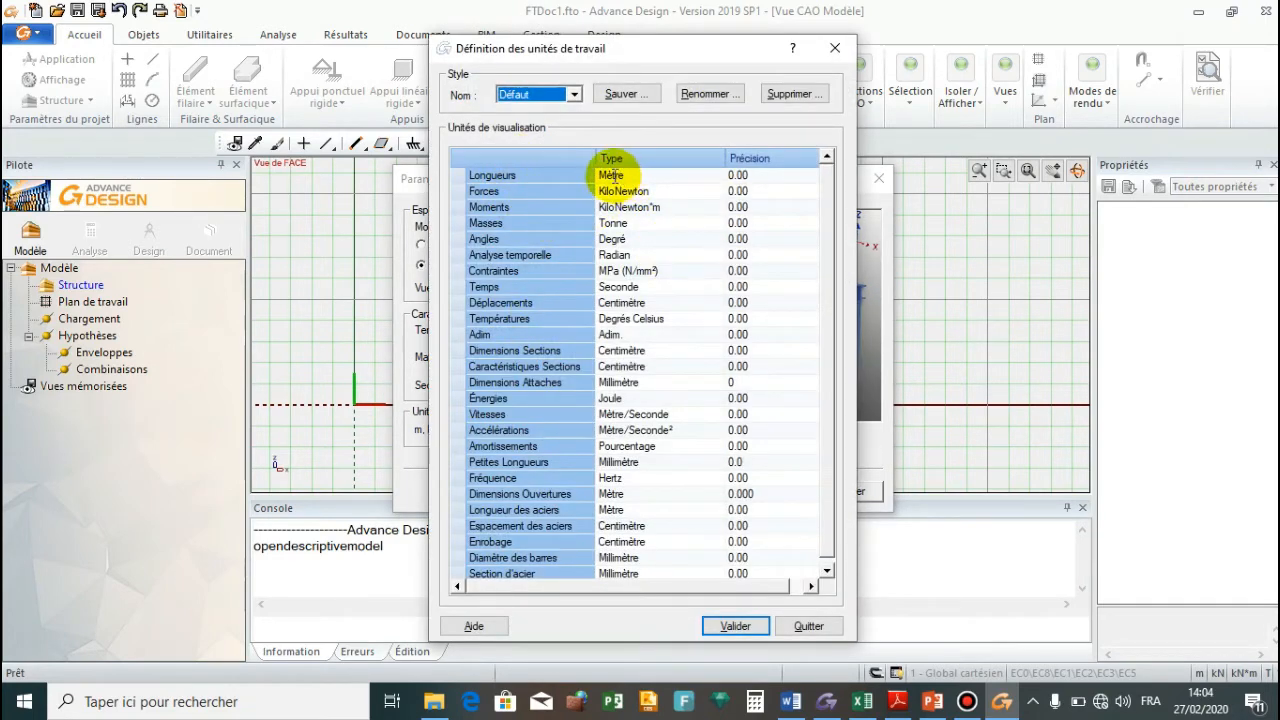
left_click(735, 627)
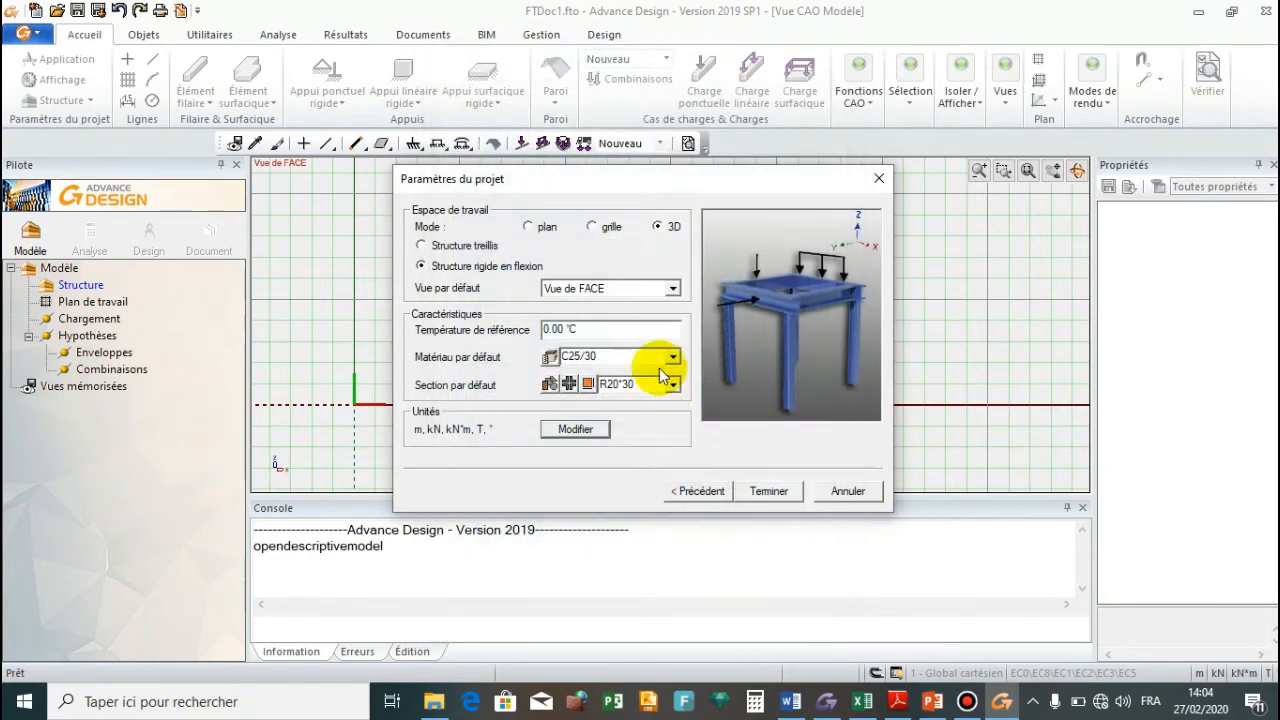
left_click(769, 493)
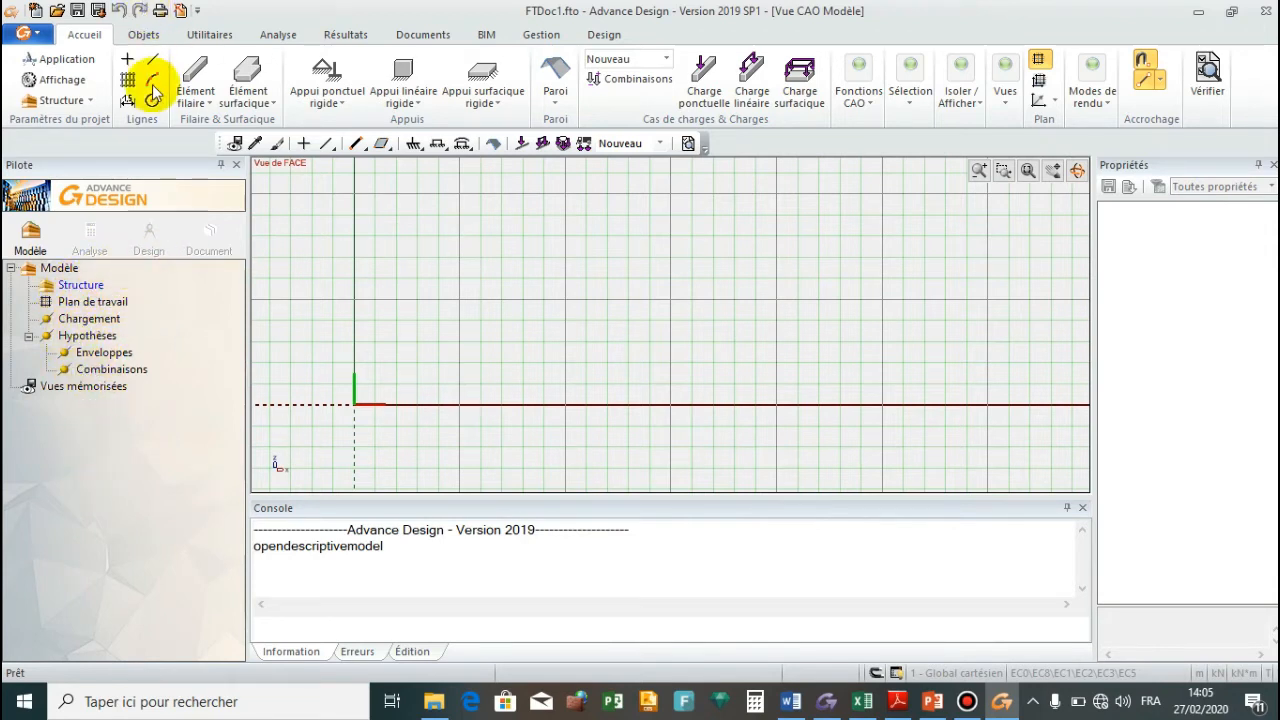
- Set the mesh type to Grille with a default element size of 1.5 m
left_click(192, 76)
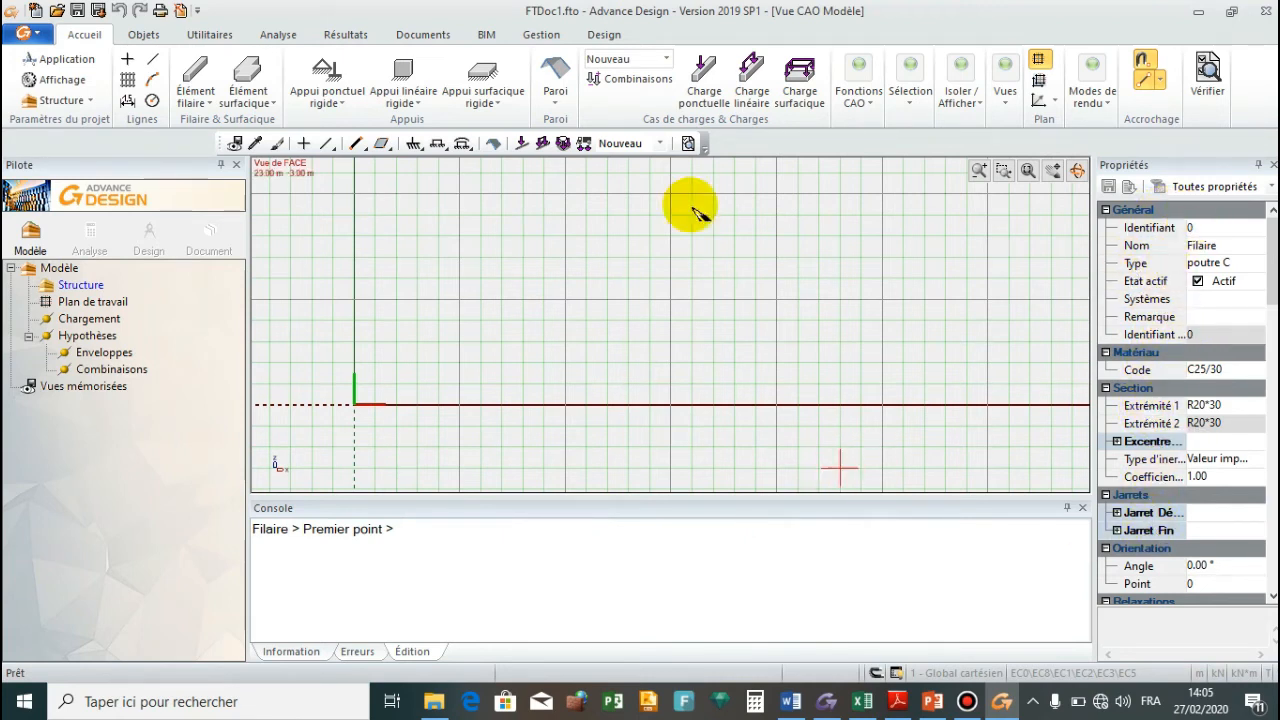
left_click(38, 35)
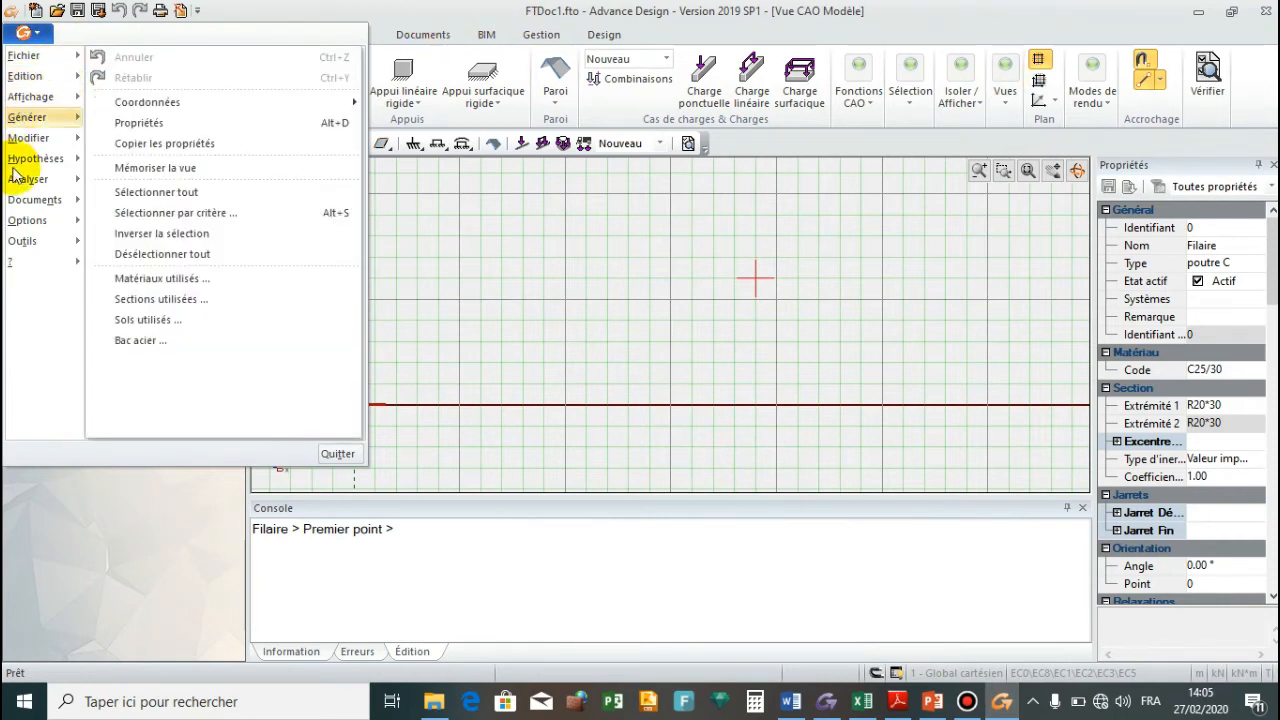
mouse_move(45, 228)
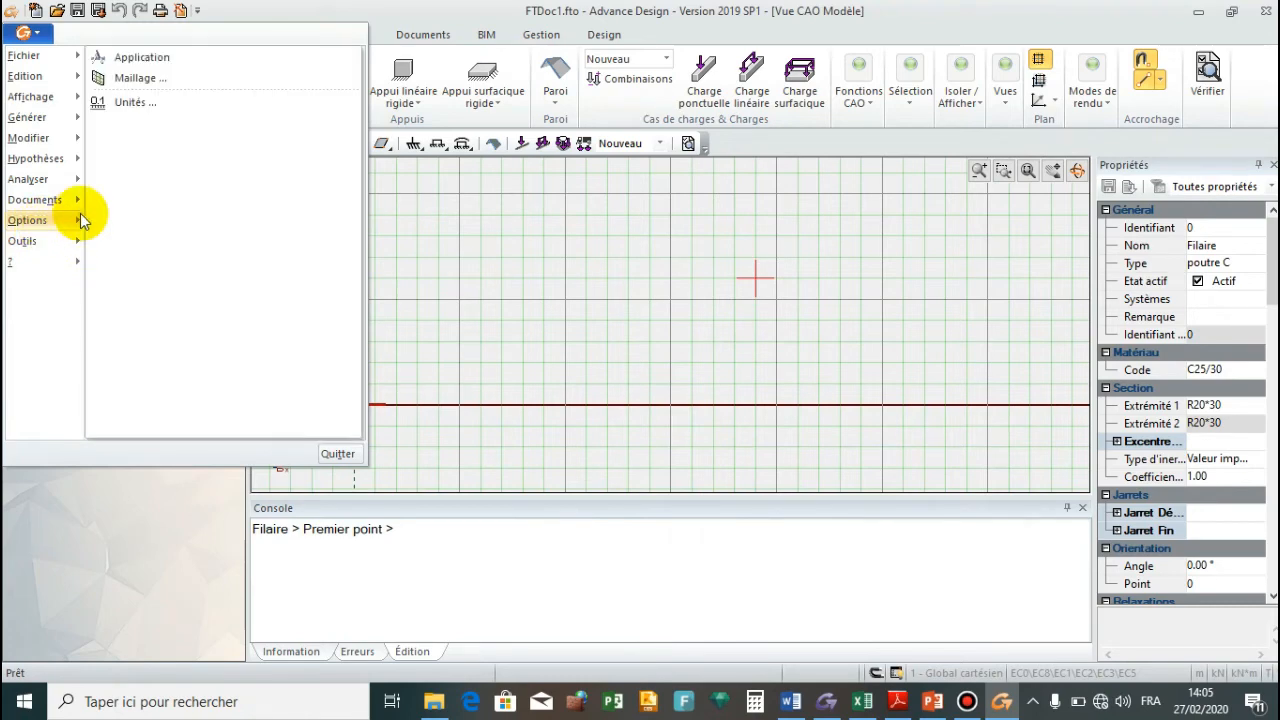
left_click(135, 77)
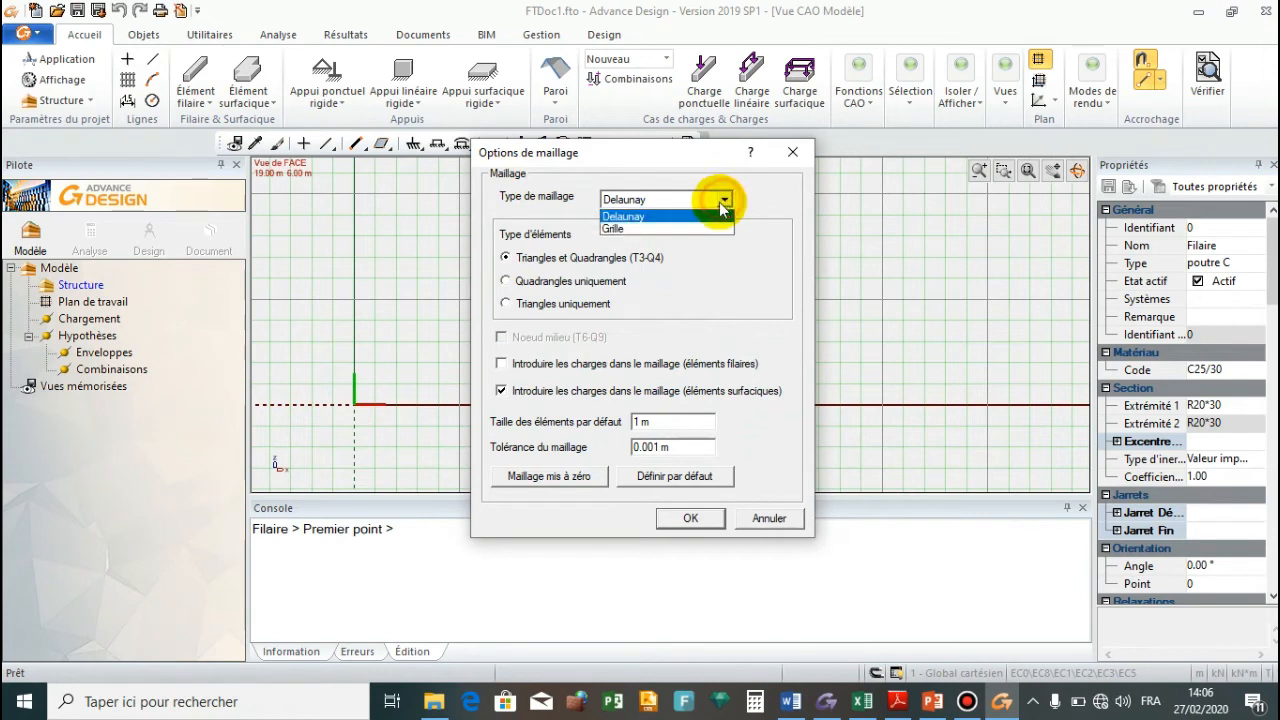
left_click(632, 229)
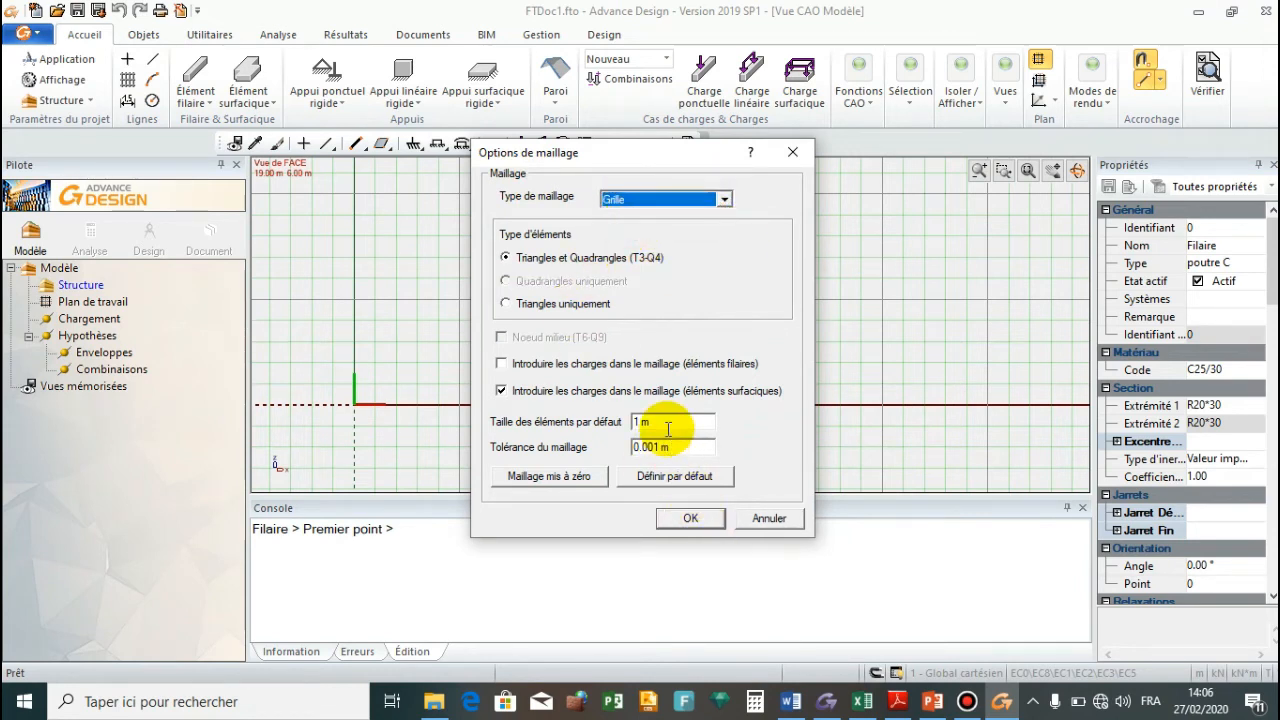
left_click_drag(668, 428, 626, 428)
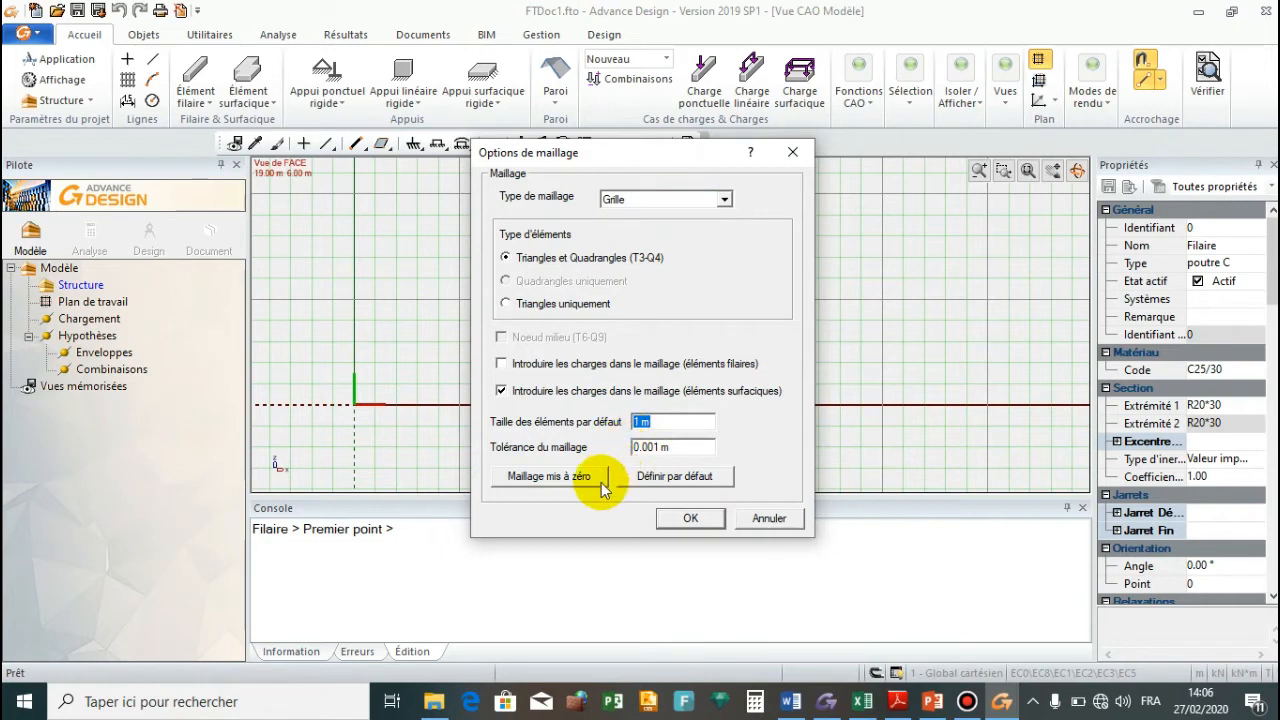
type("1.5")
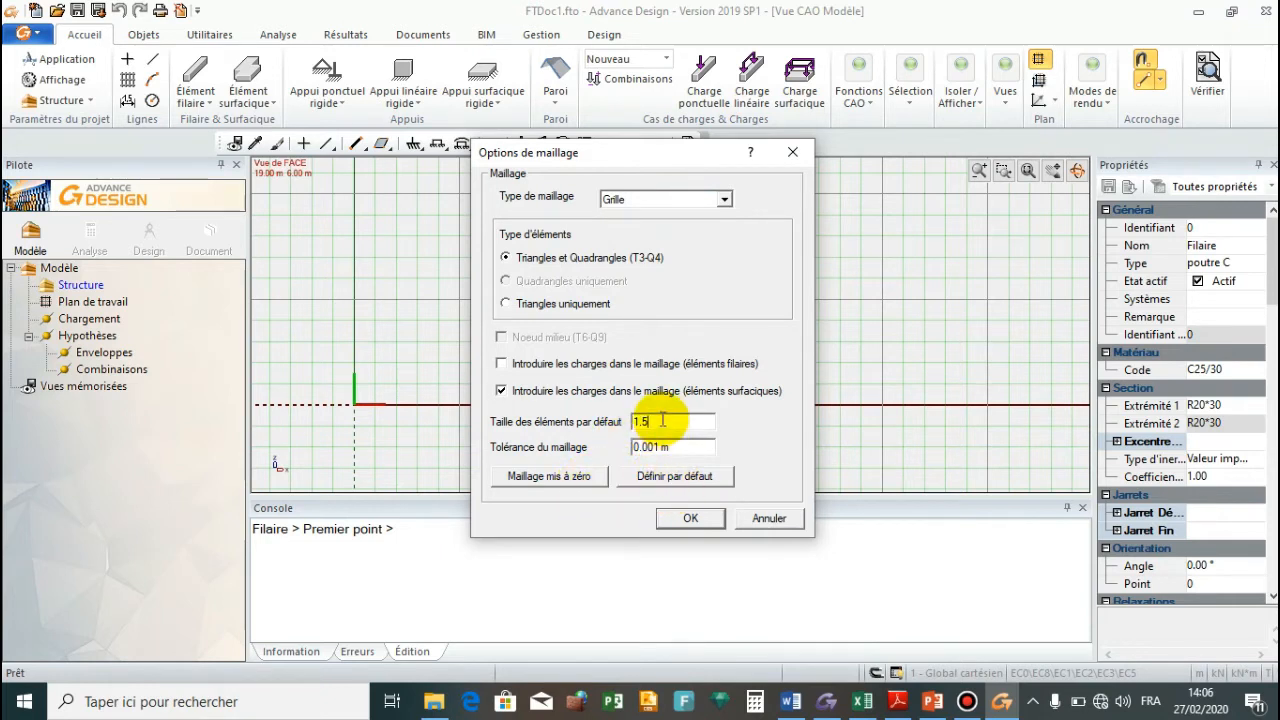
left_click(690, 519)
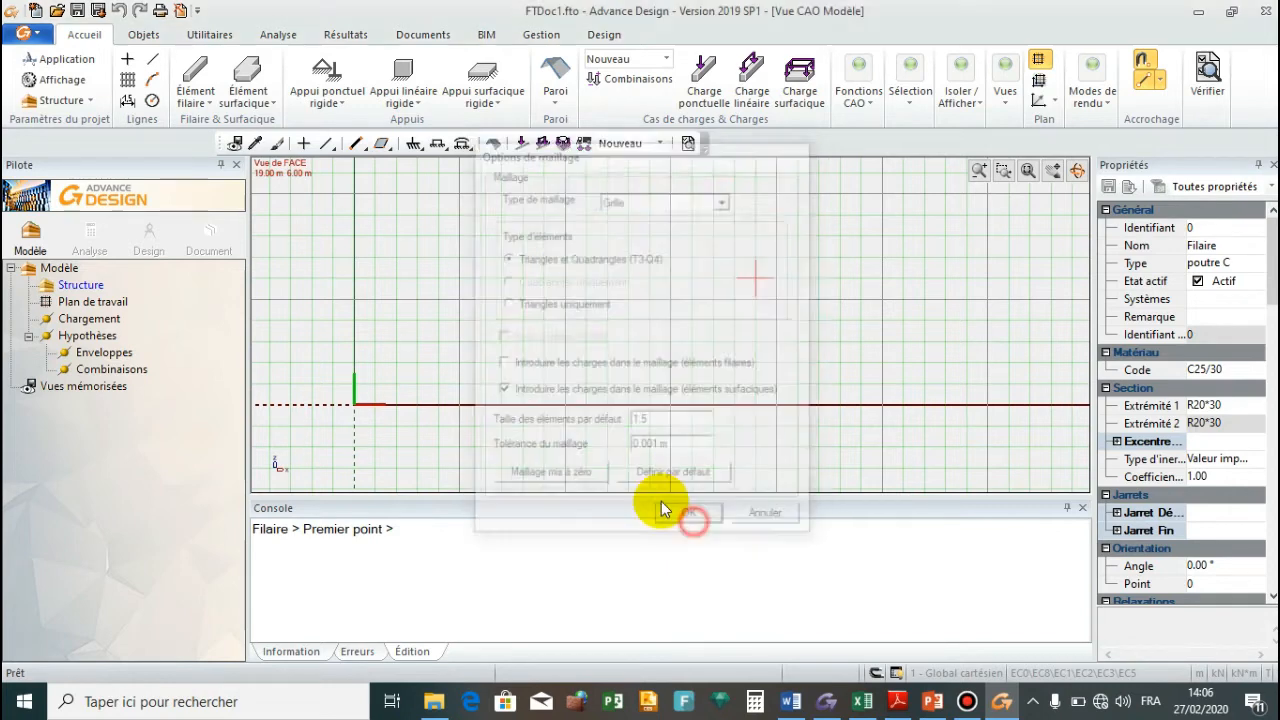
left_click(38, 31)
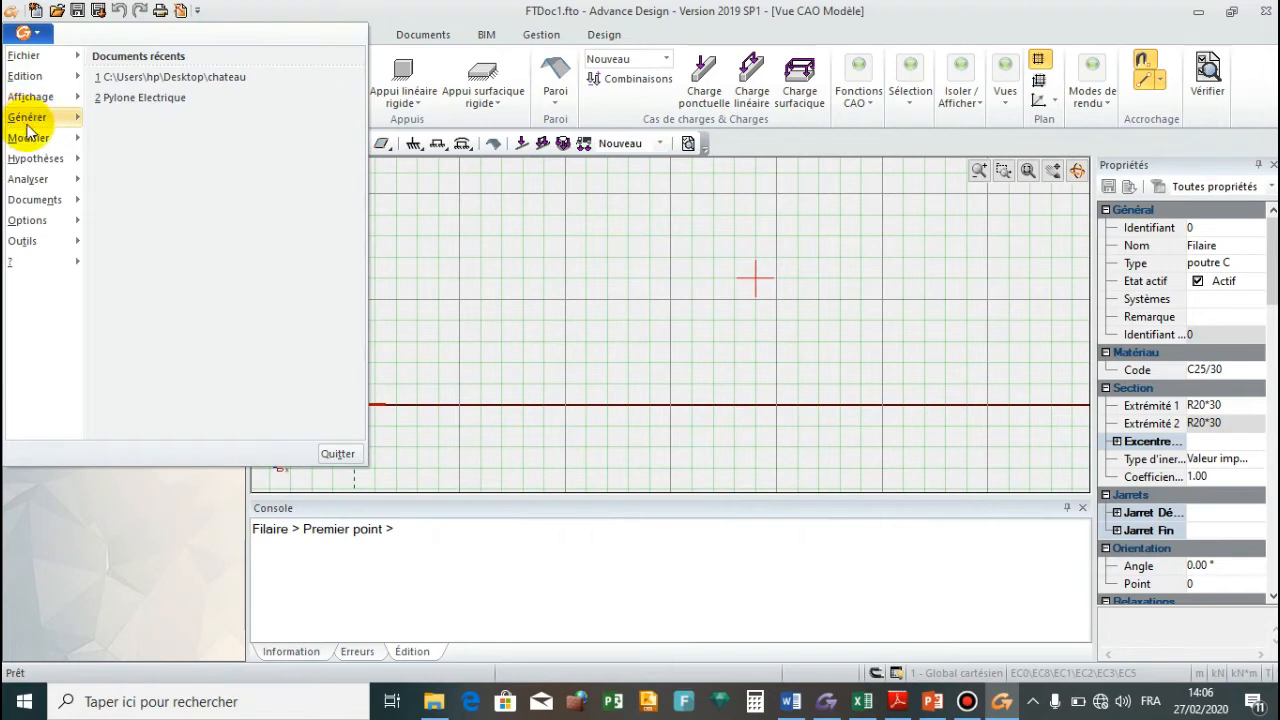
mouse_move(30, 120)
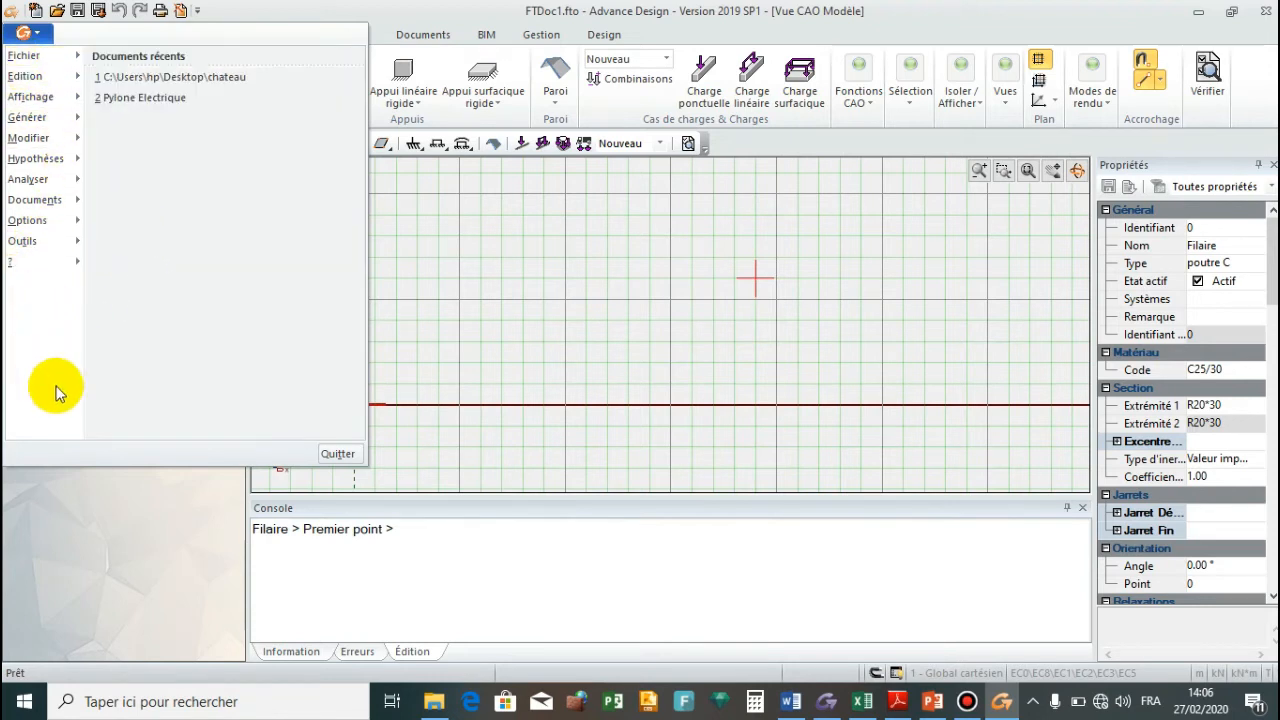
left_click(418, 190)
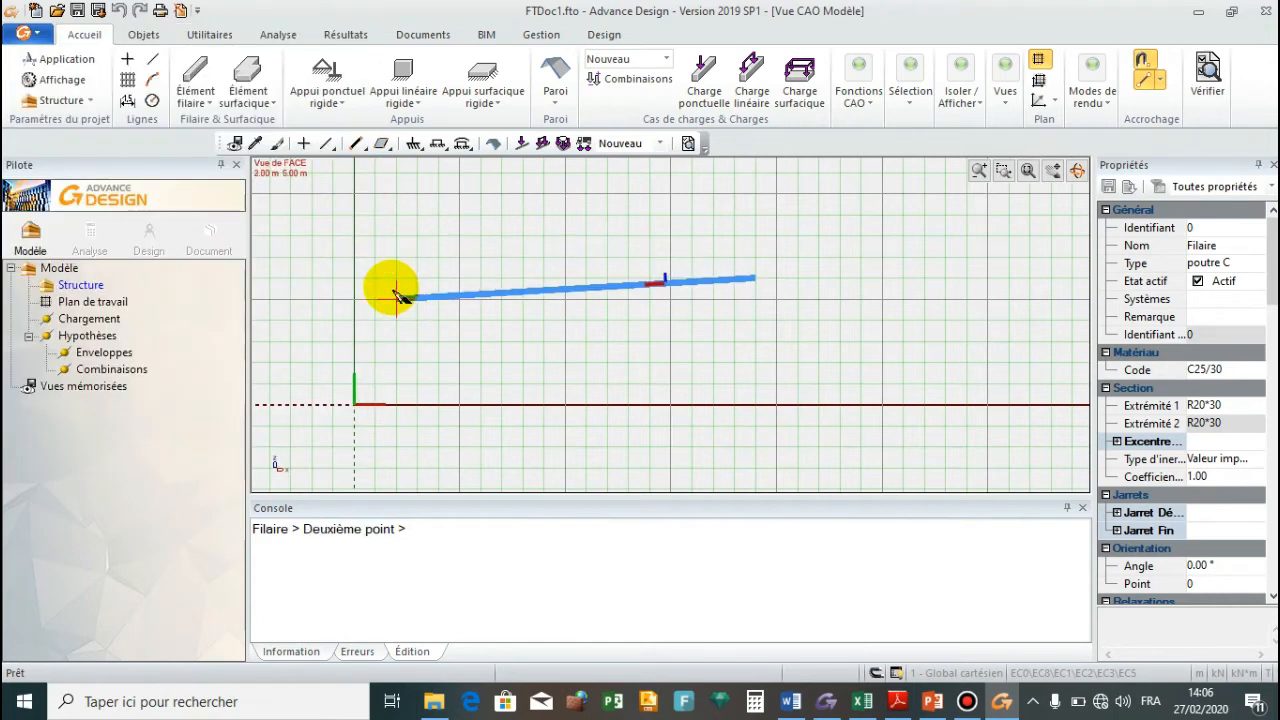
key("Escape")
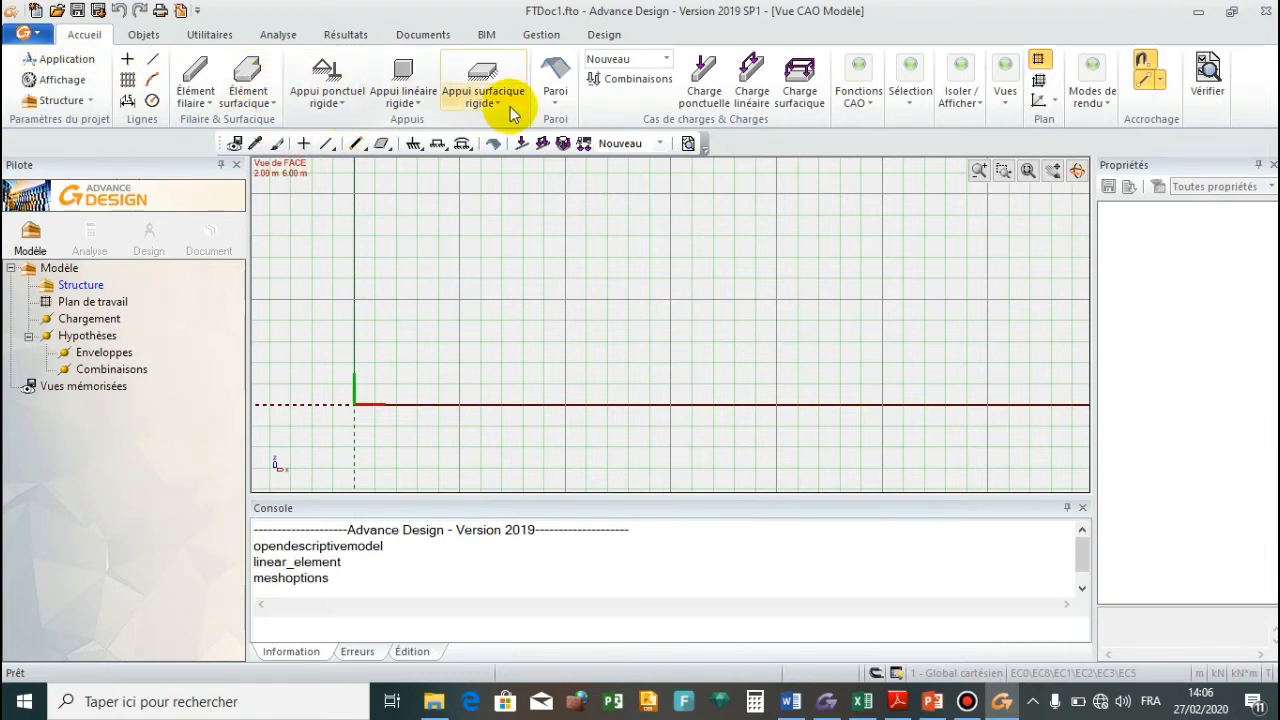
- Start a linear vault with the vault generator, giving it radius R 5.5 m and span A 8 m
left_click(145, 36)
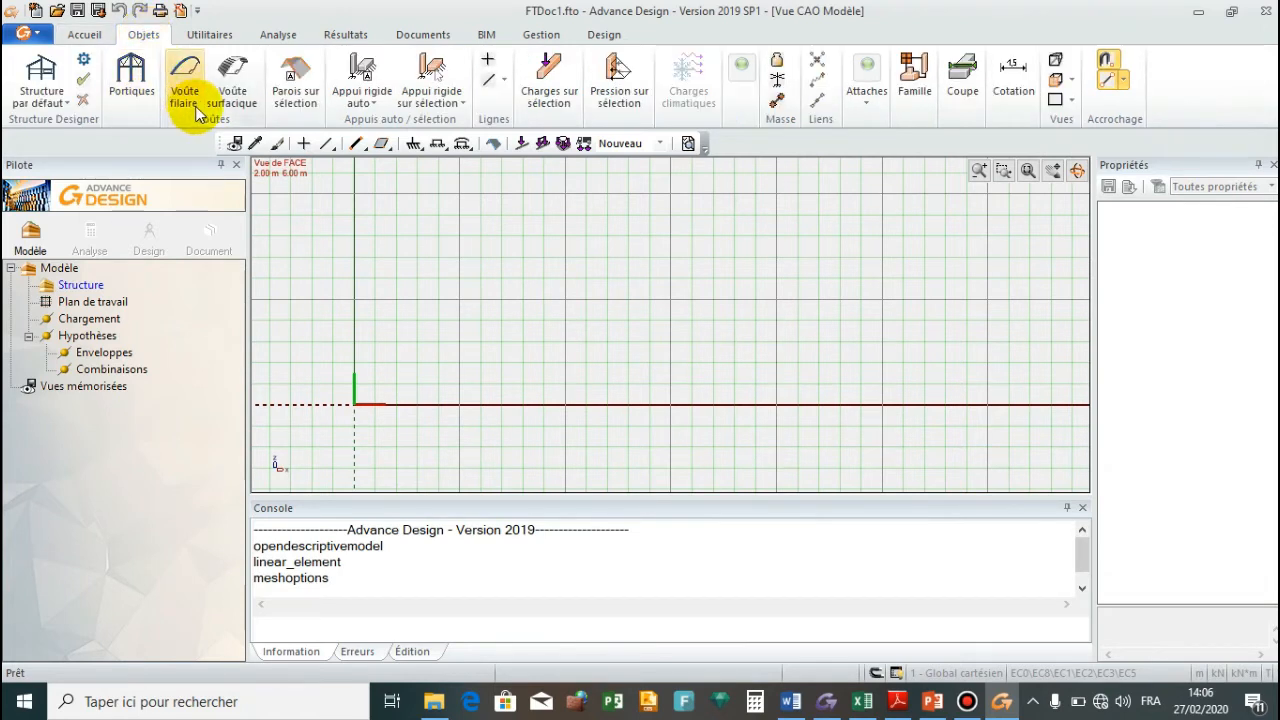
left_click(42, 38)
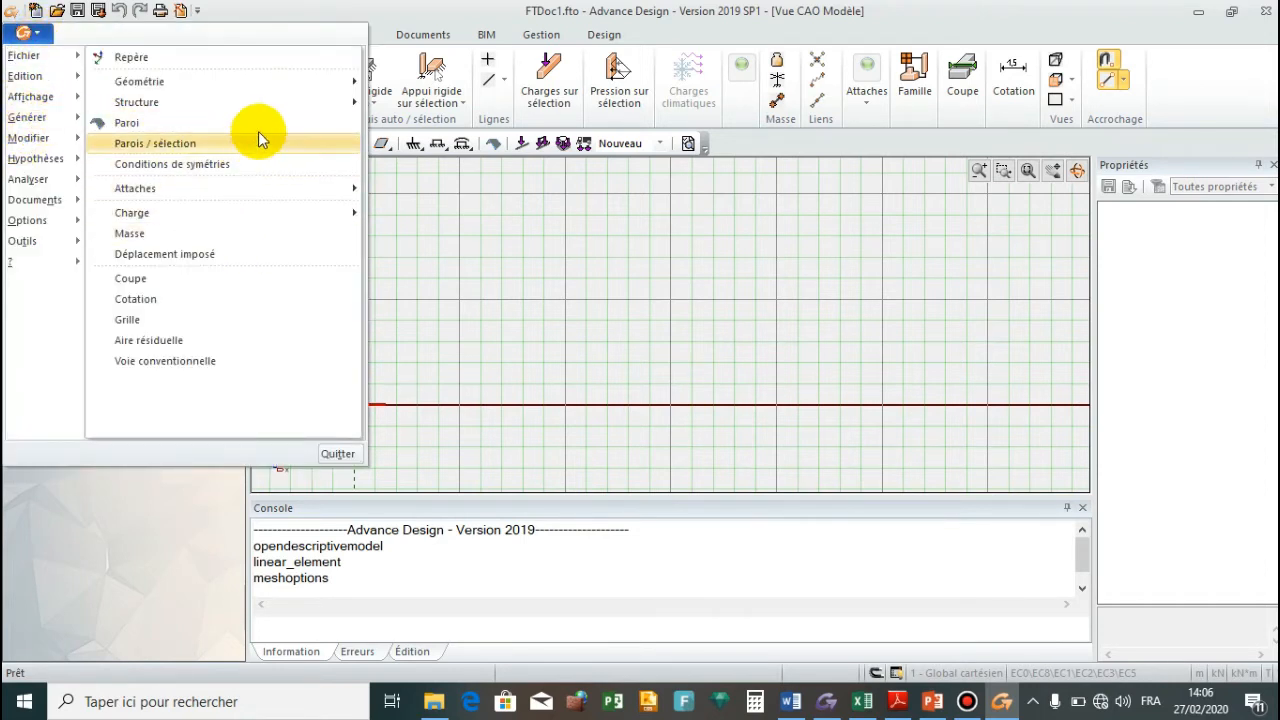
mouse_move(285, 104)
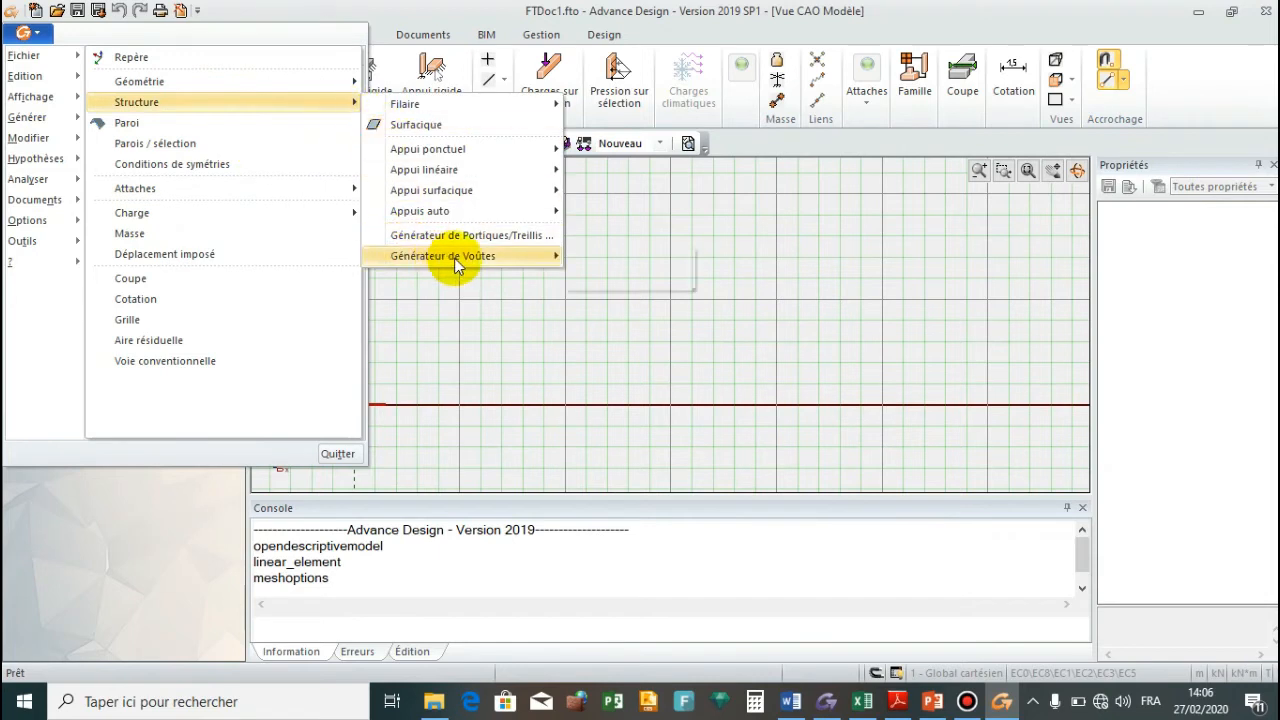
mouse_move(456, 258)
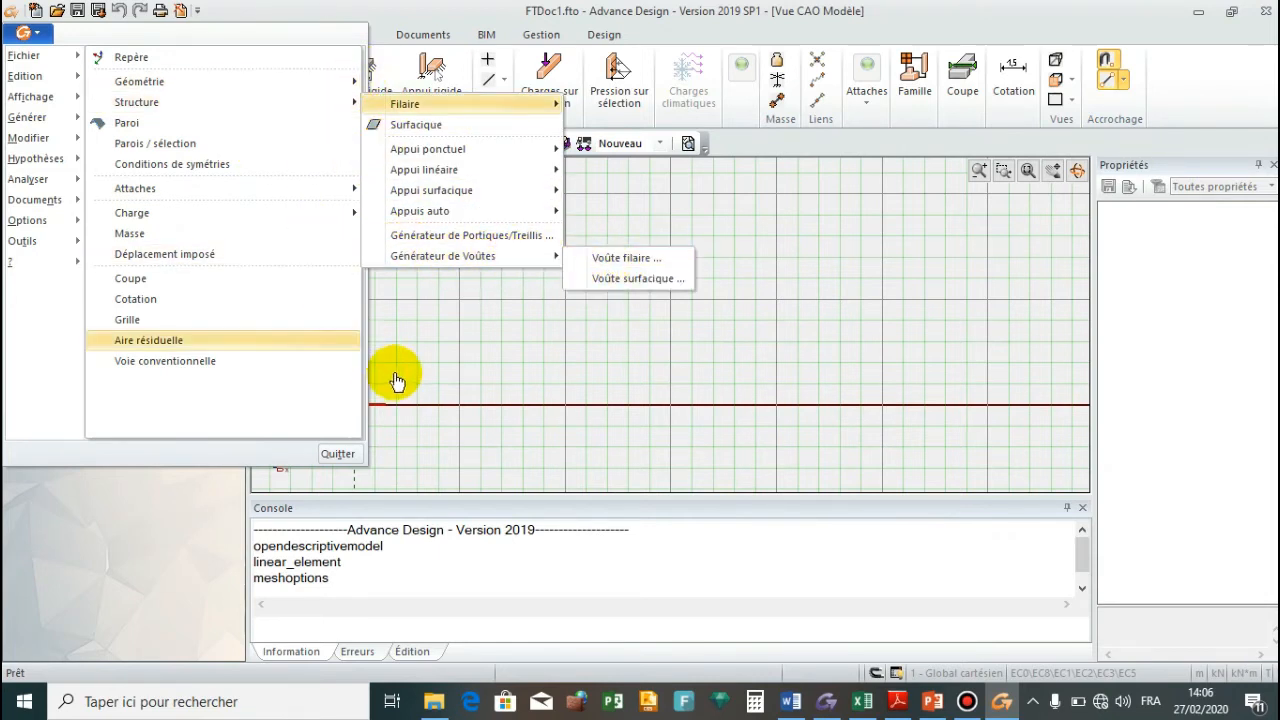
left_click(386, 18)
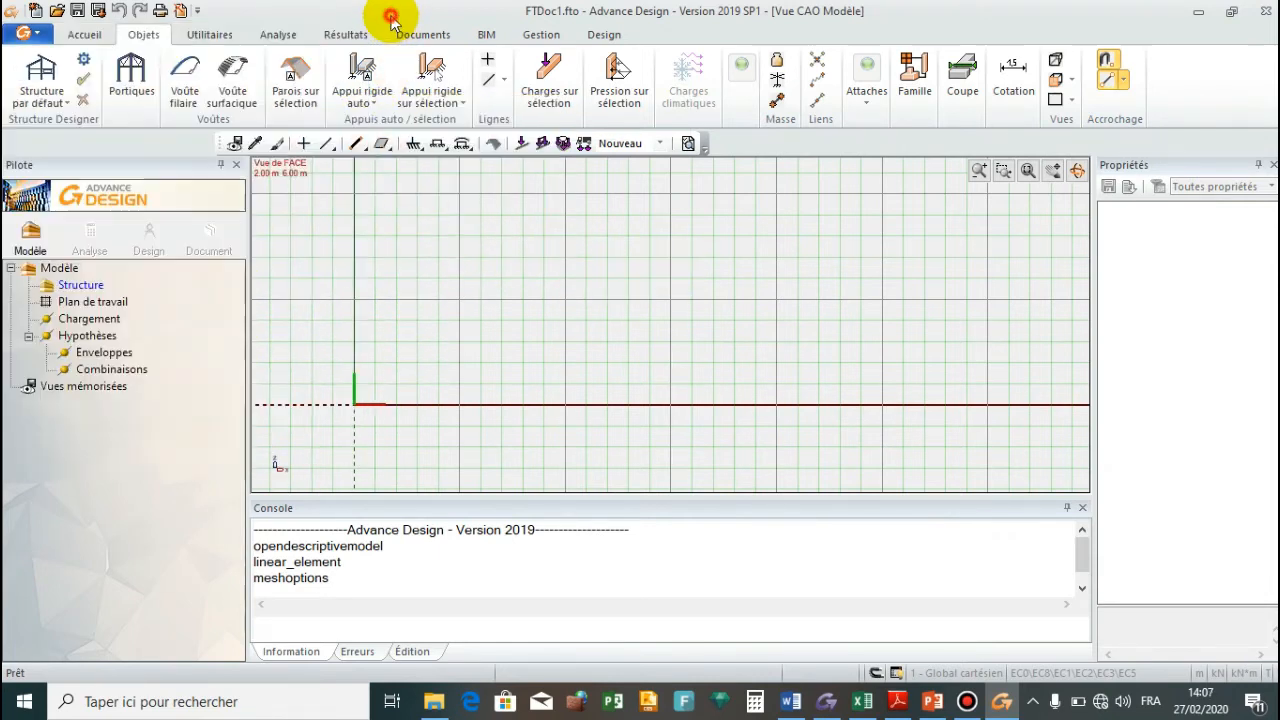
left_click(187, 95)
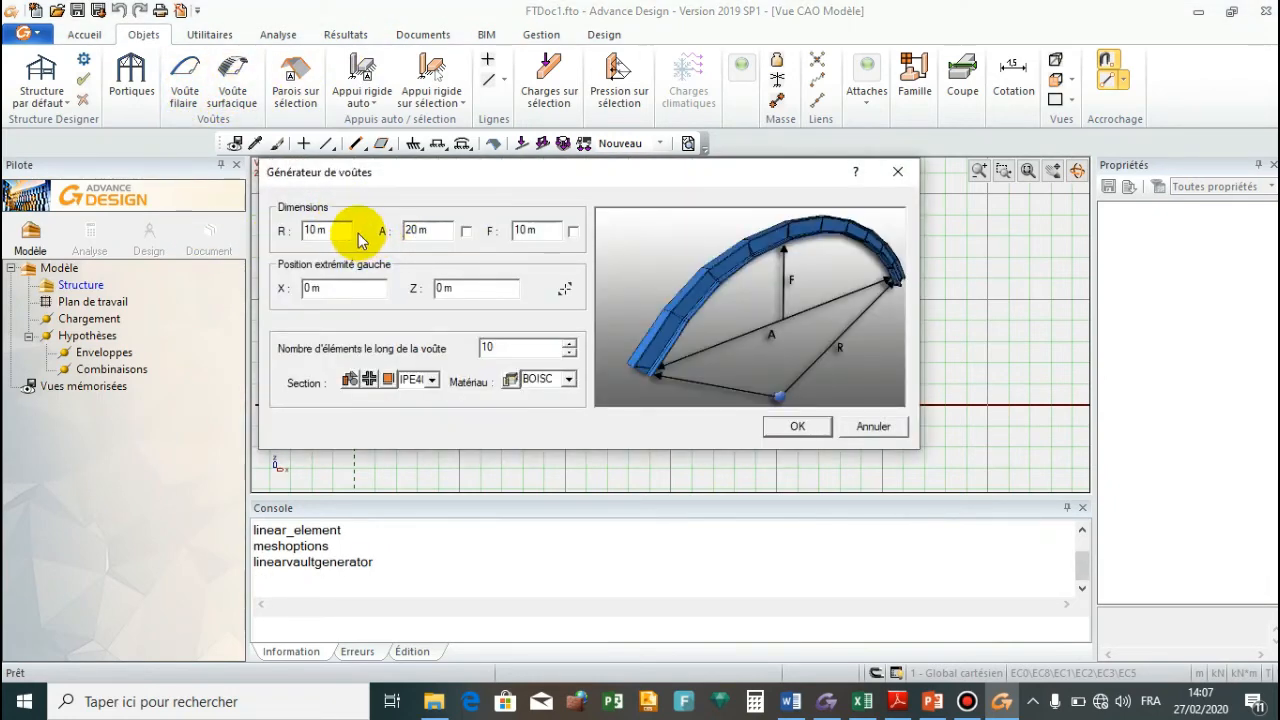
left_click_drag(349, 230, 256, 250)
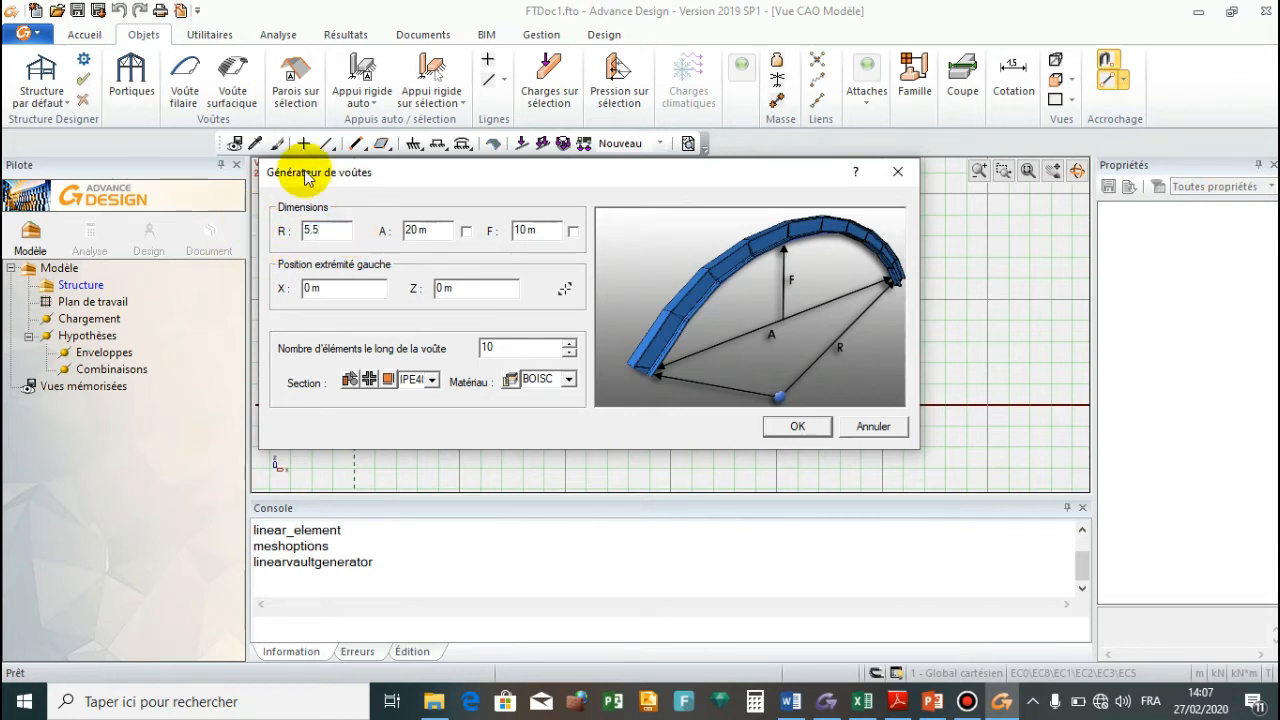
type("5.5")
left_click_drag(423, 229, 384, 248)
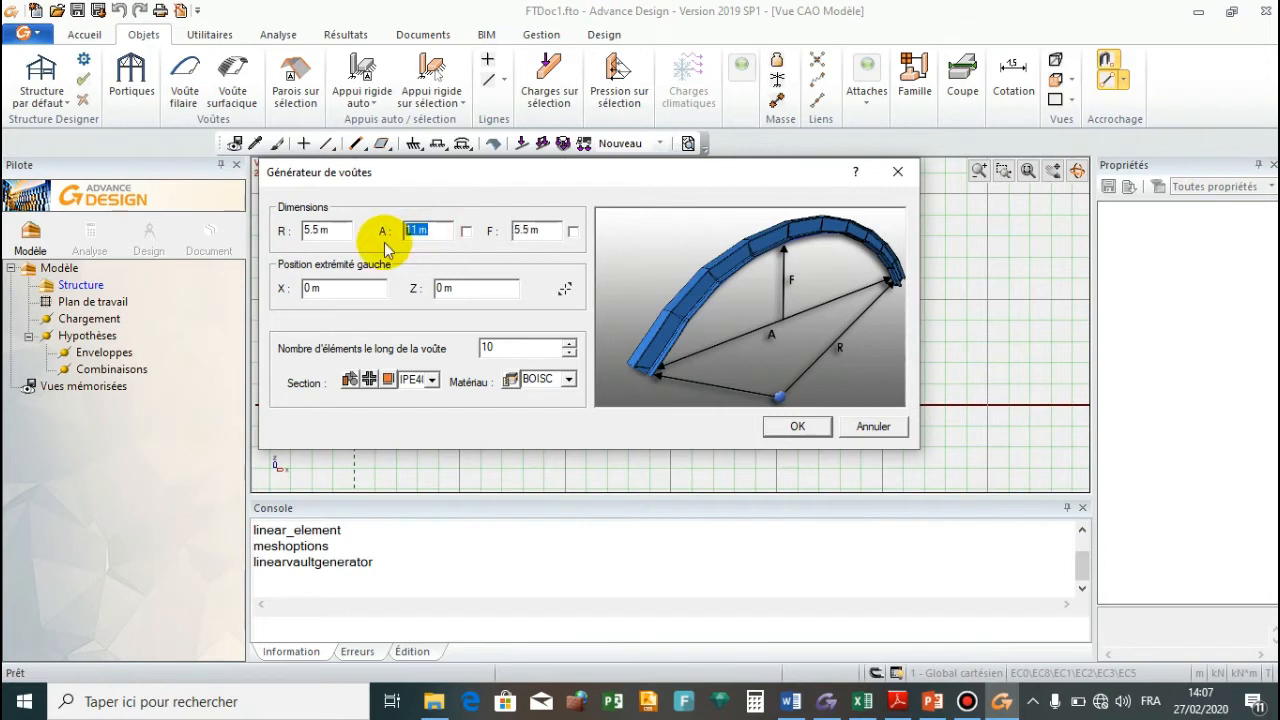
type("8")
- Position the vault's left end at X -4 m and Z 6.5 m
left_click(334, 288)
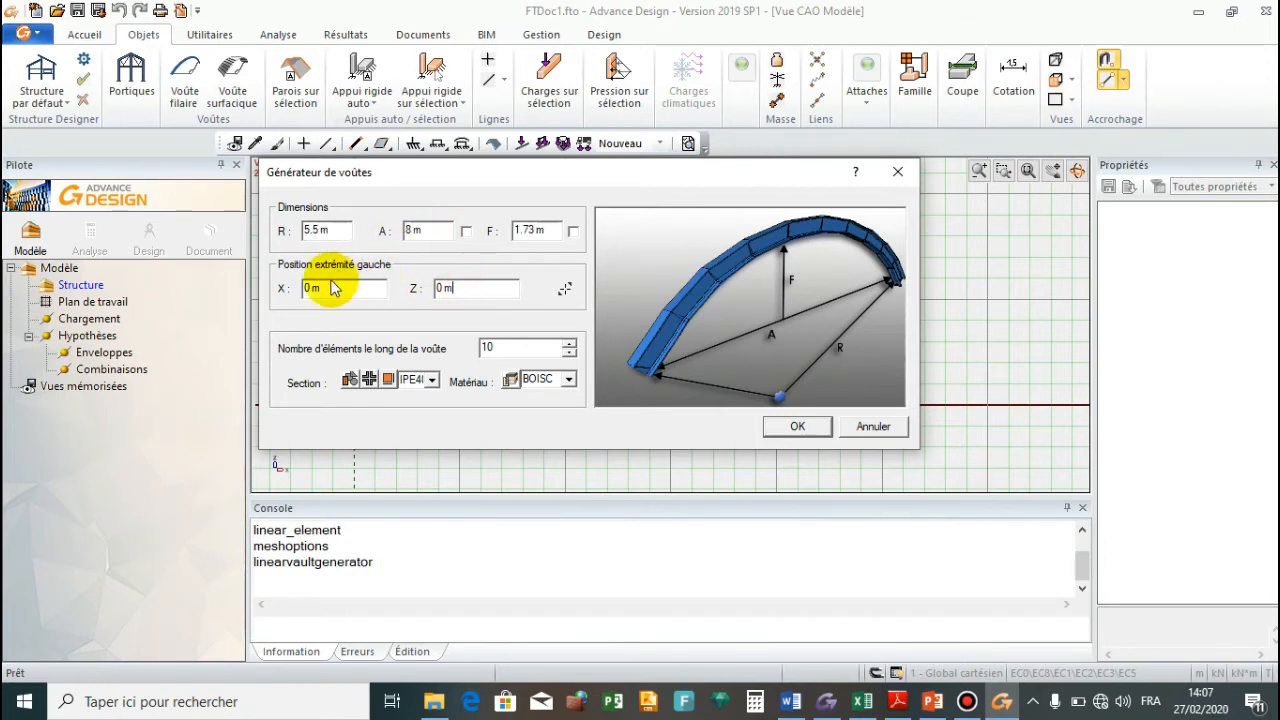
left_click_drag(334, 288, 270, 292)
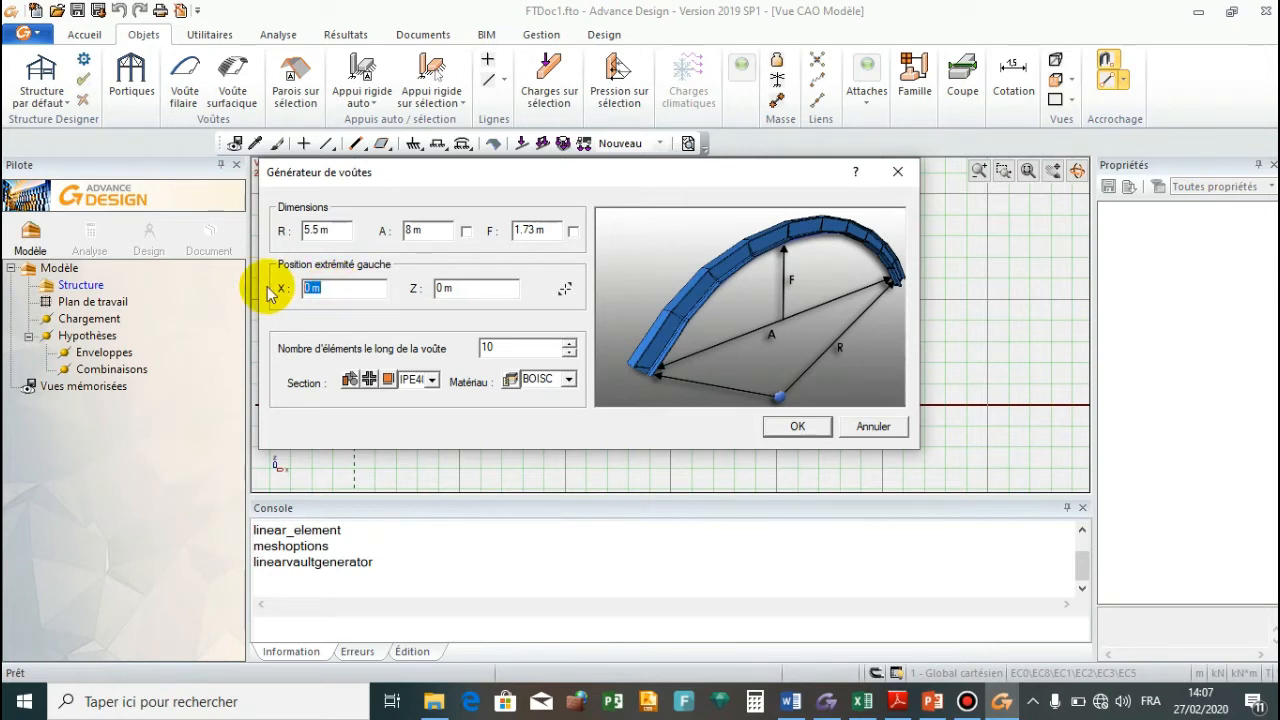
type("-")
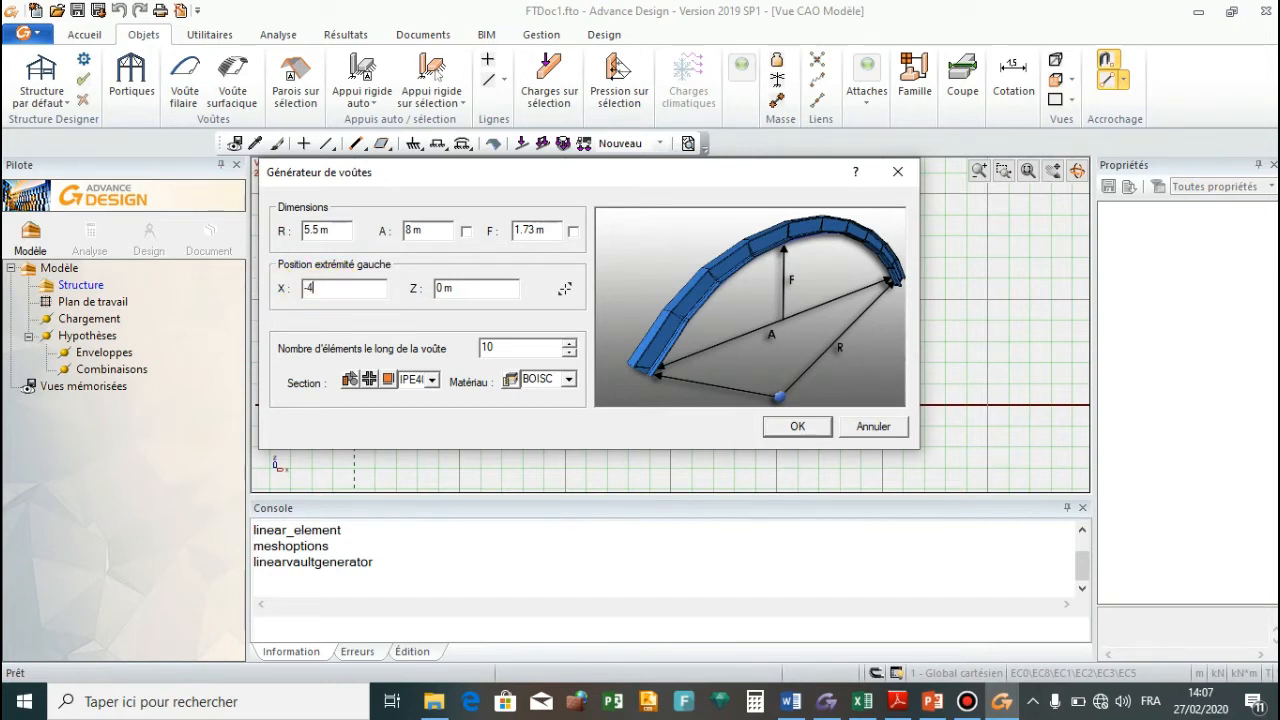
type("4")
left_click_drag(486, 287, 428, 298)
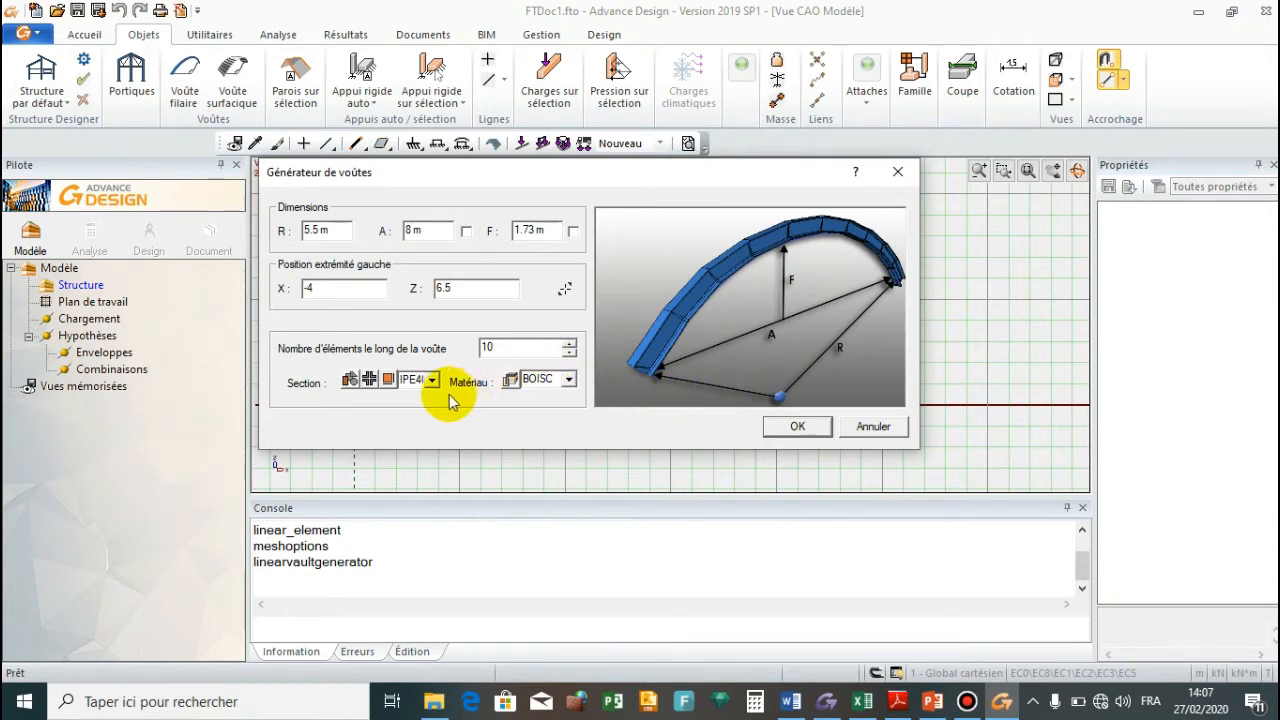
- Give the vault the R20*30 section and C20/25 material, and generate it with 10 elements
left_click(431, 380)
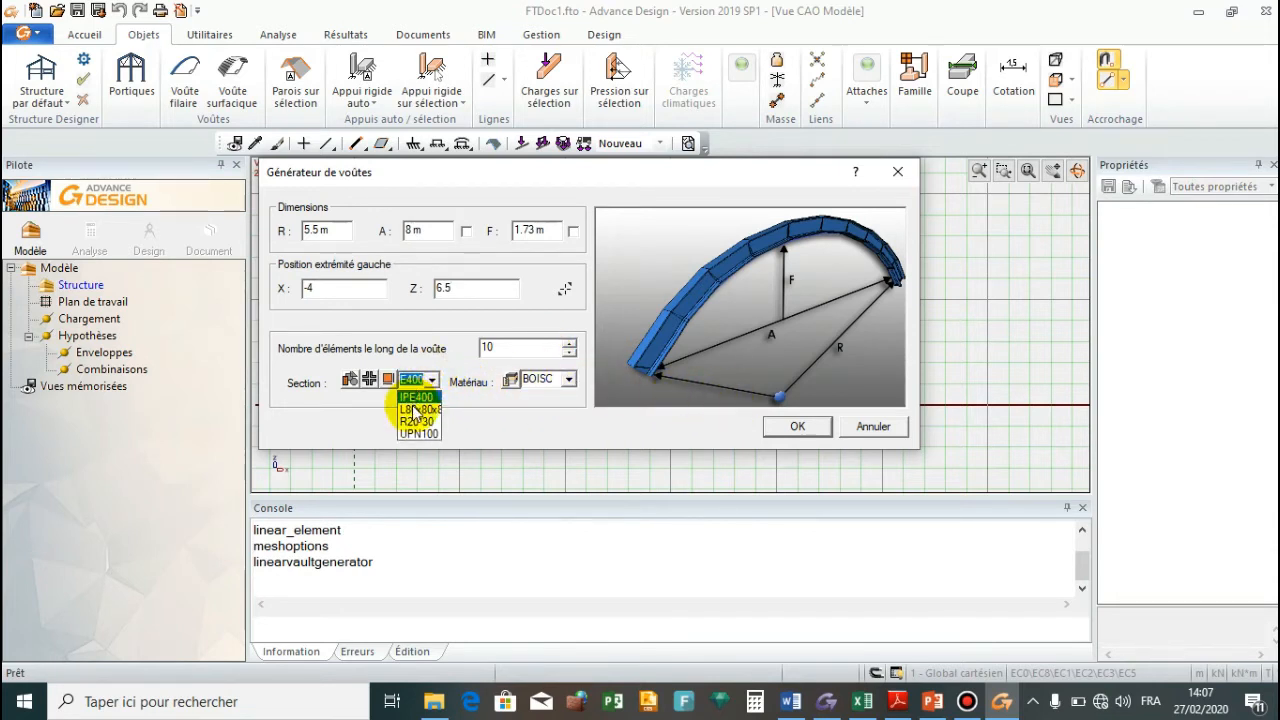
left_click(414, 422)
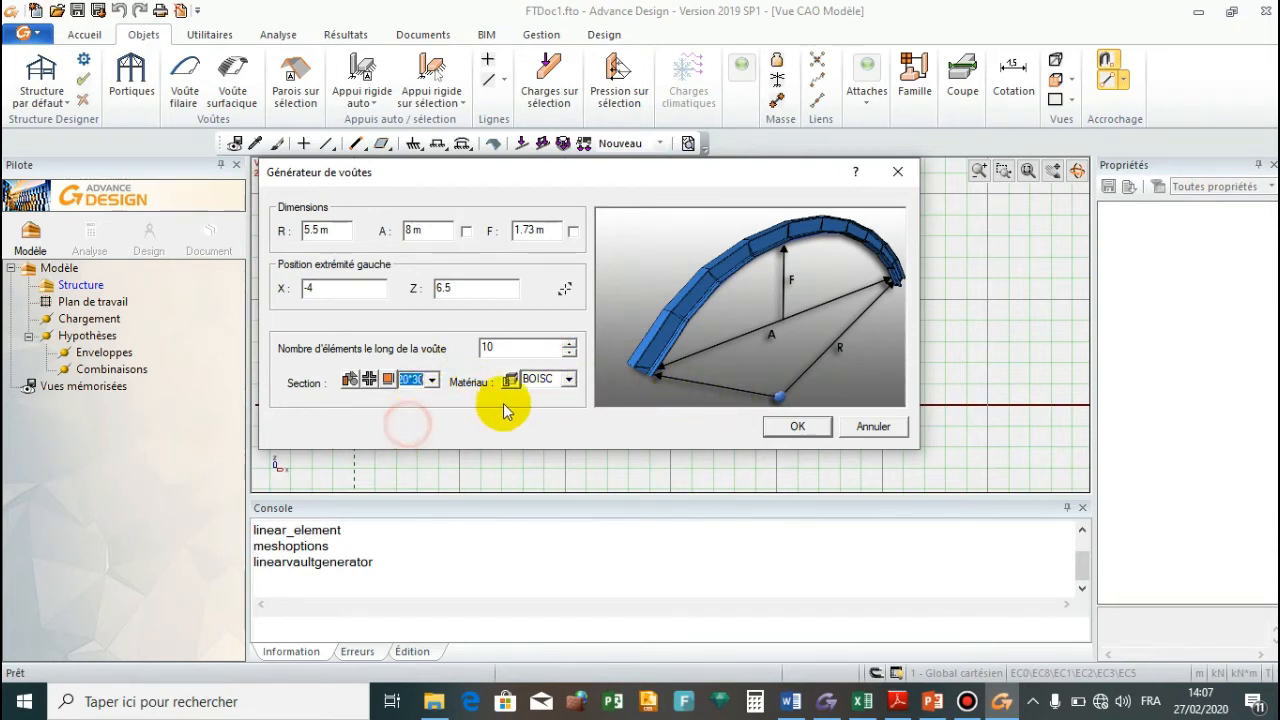
left_click(568, 383)
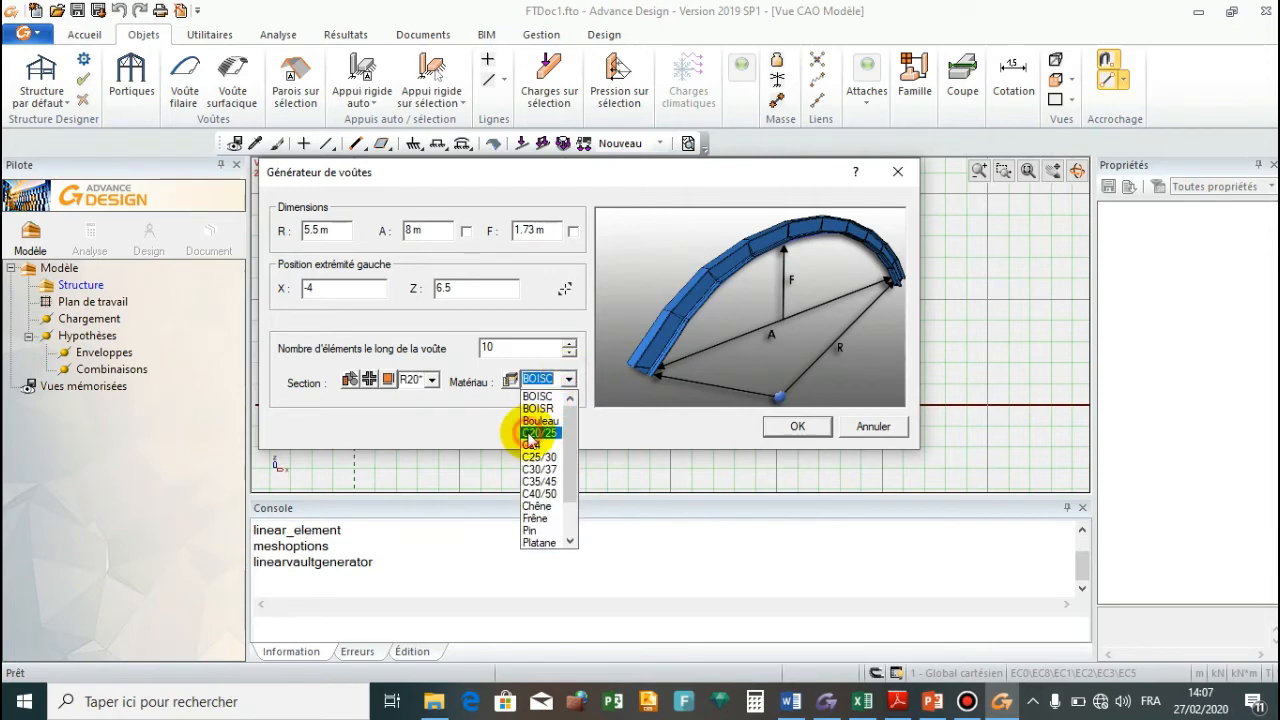
left_click(536, 433)
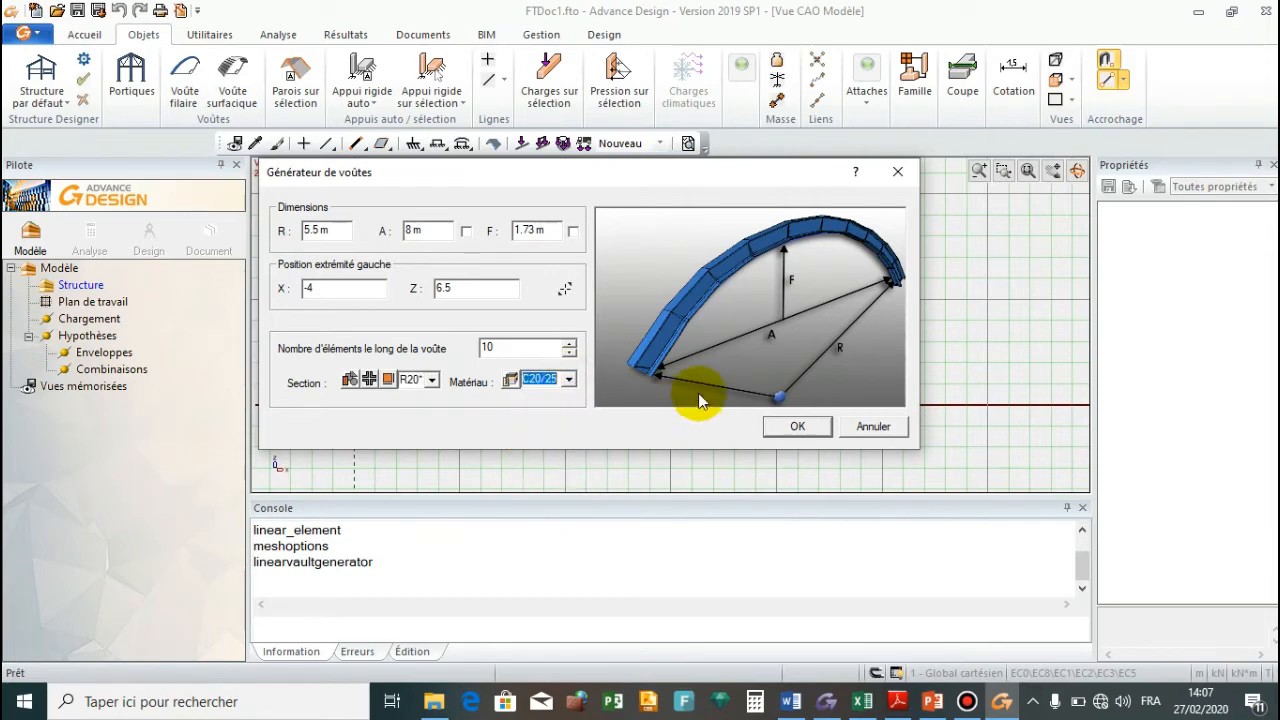
left_click(782, 425)
- Delete the four leftmost segments of the generated vault
scroll(555, 336, "down", 3)
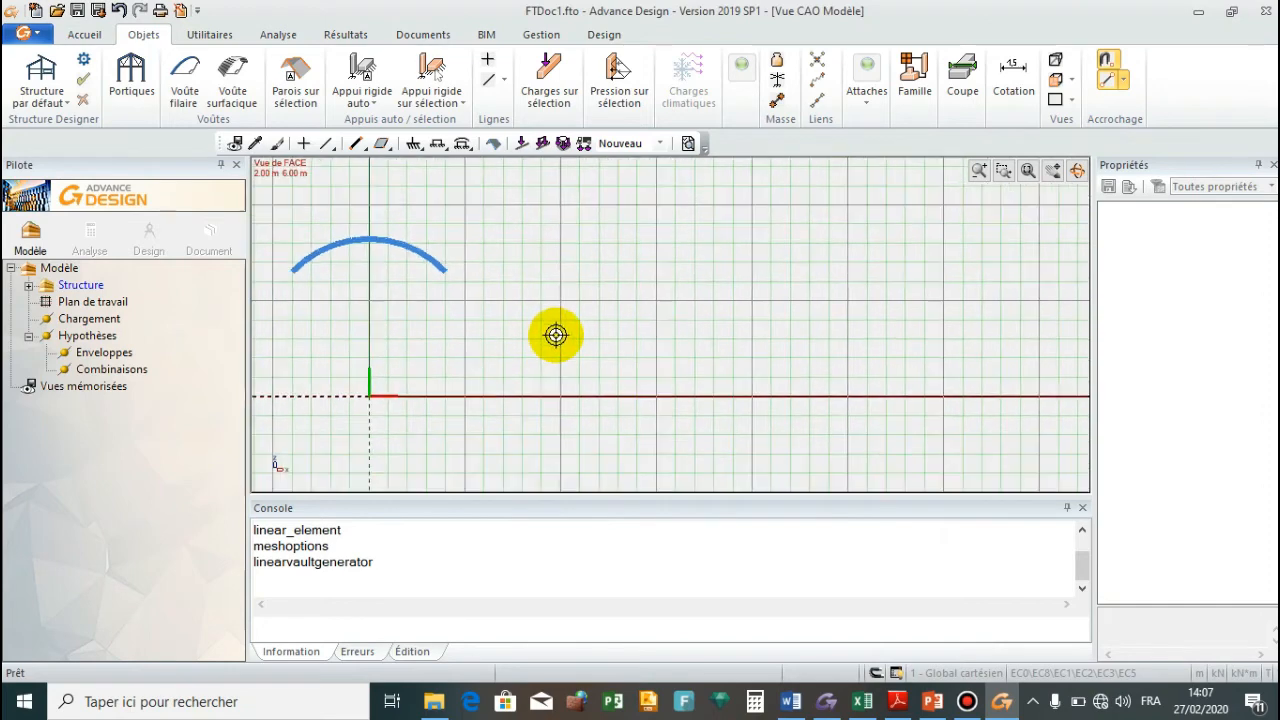
scroll(357, 266, "up", 3)
scroll(348, 306, "up", 2)
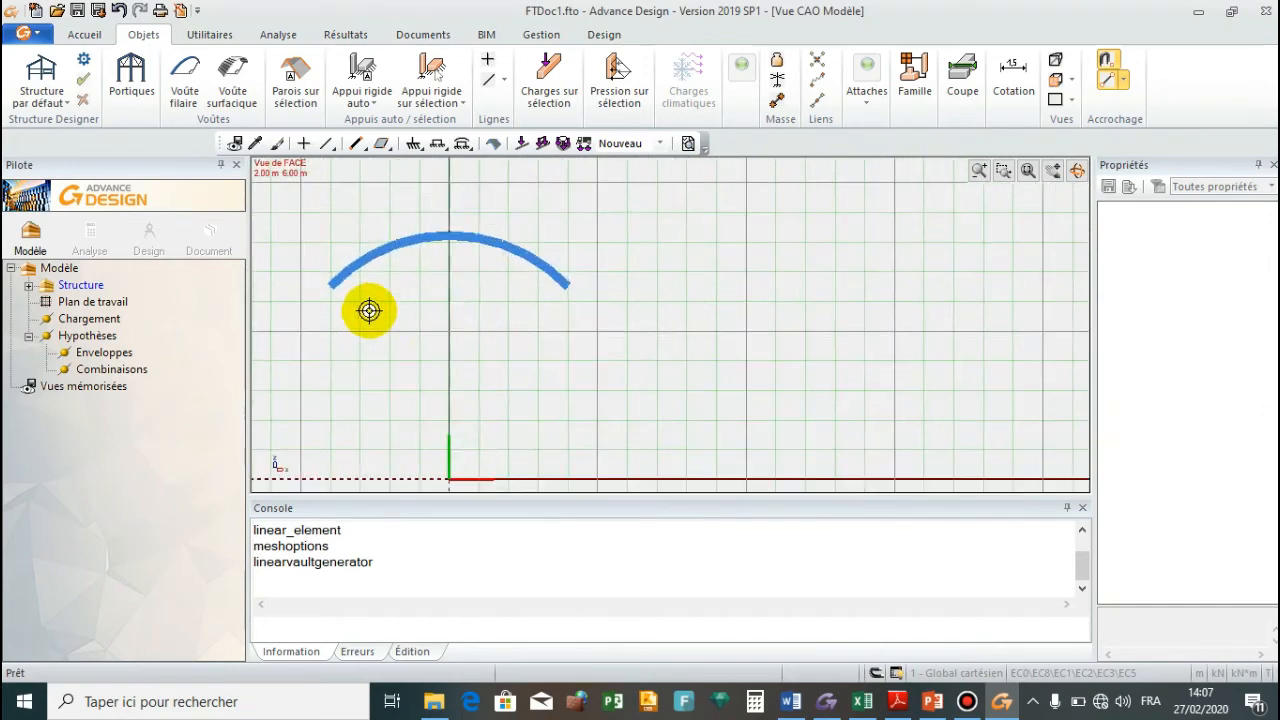
scroll(416, 268, "down", 2)
scroll(391, 277, "up", 1)
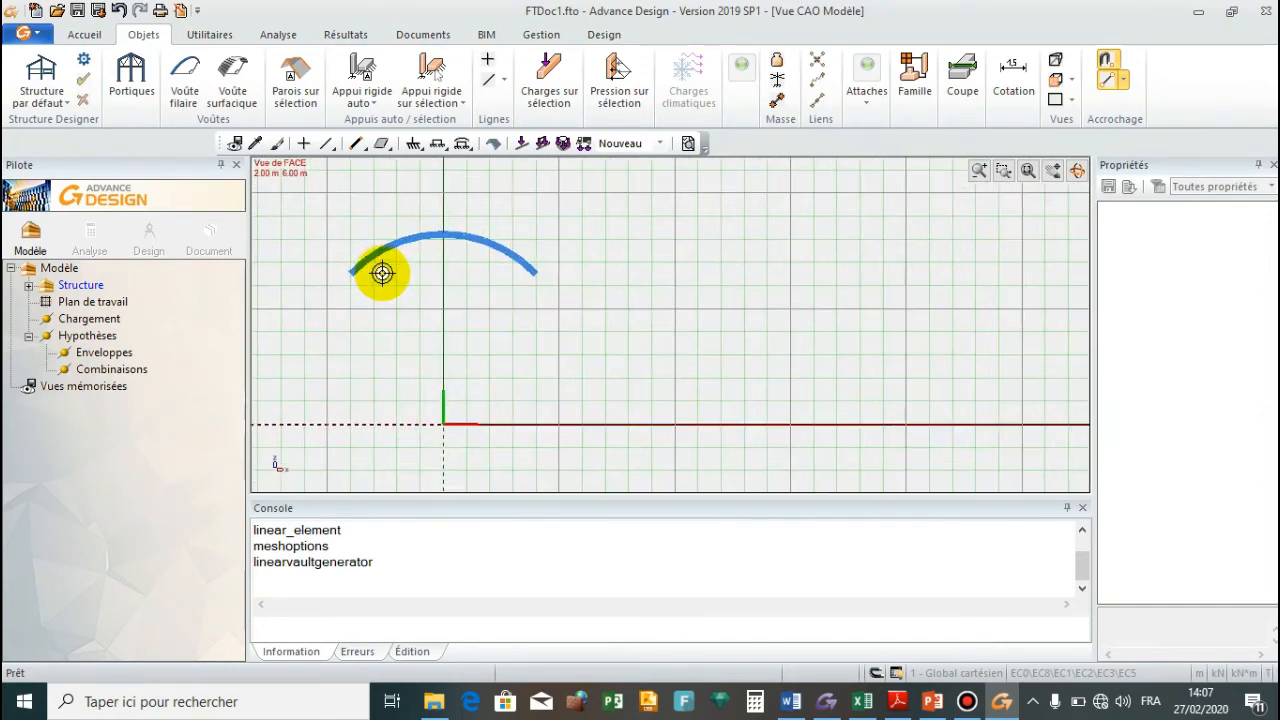
left_click_drag(309, 211, 440, 298)
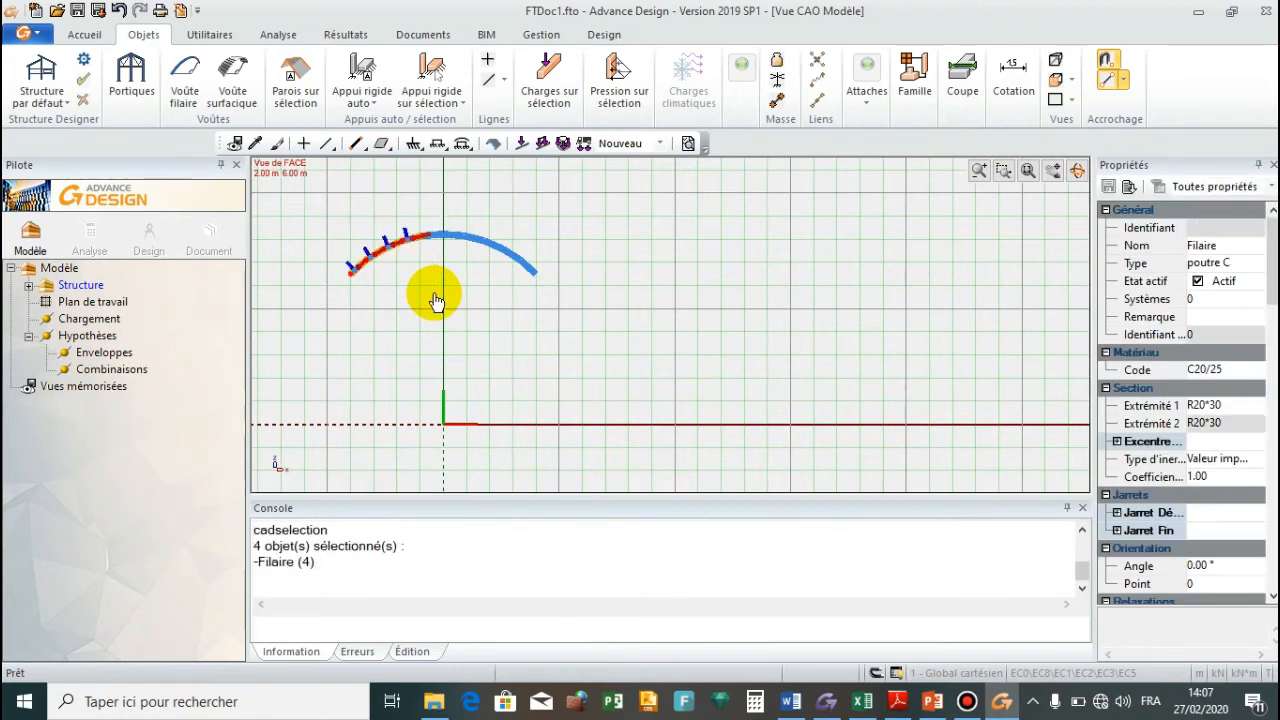
key("Delete")
- Delete the two crown segments of the vault on either side of the vertical axis
scroll(444, 240, "up", 2)
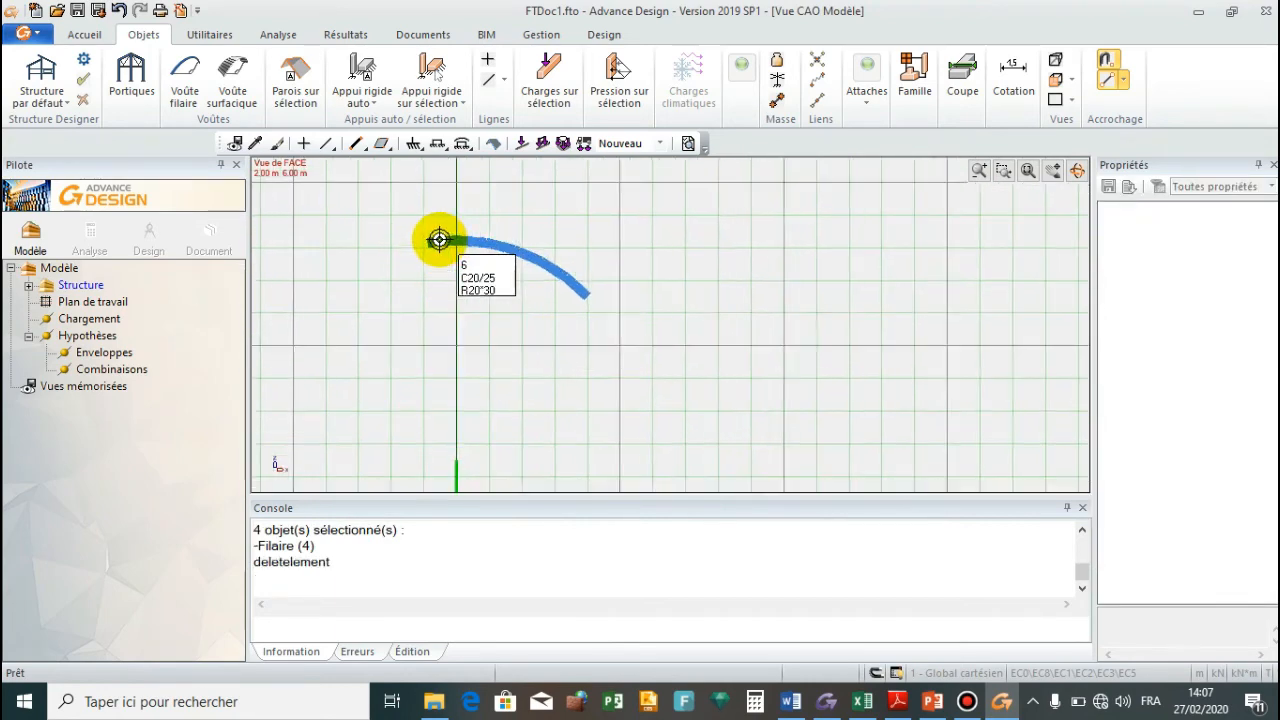
left_click_drag(453, 283, 434, 229)
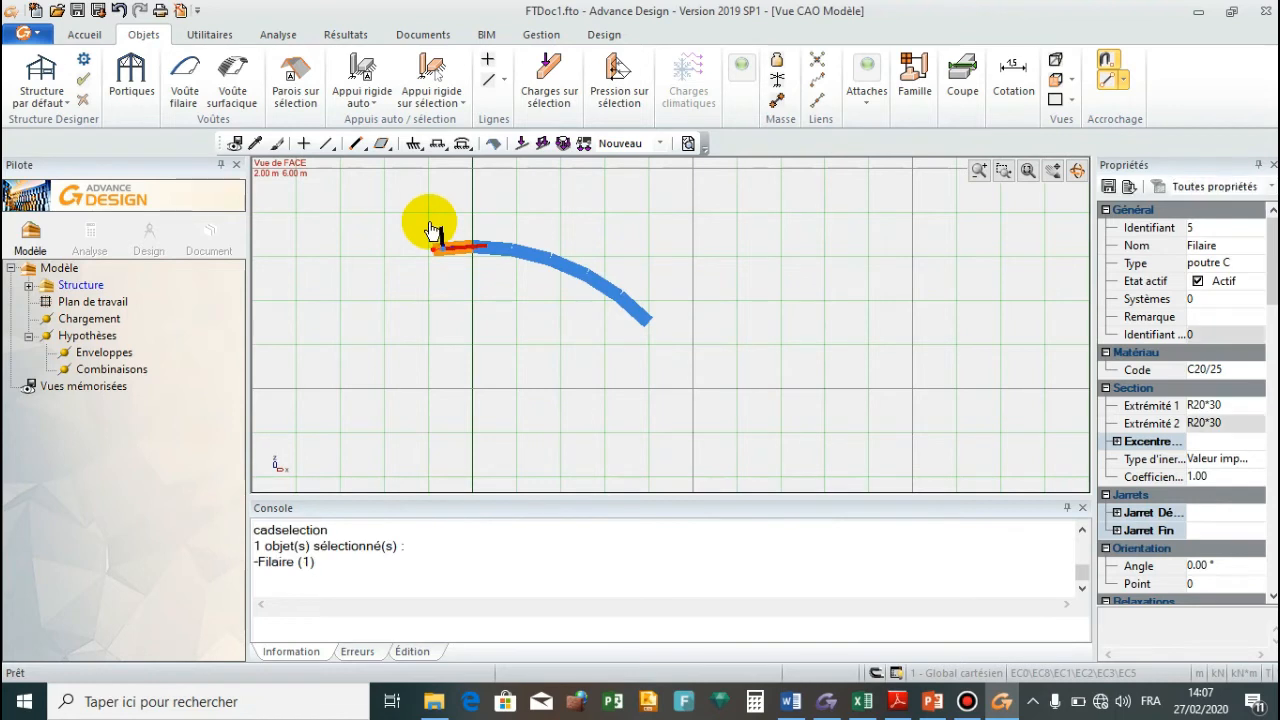
key("Delete")
scroll(438, 232, "up", 2)
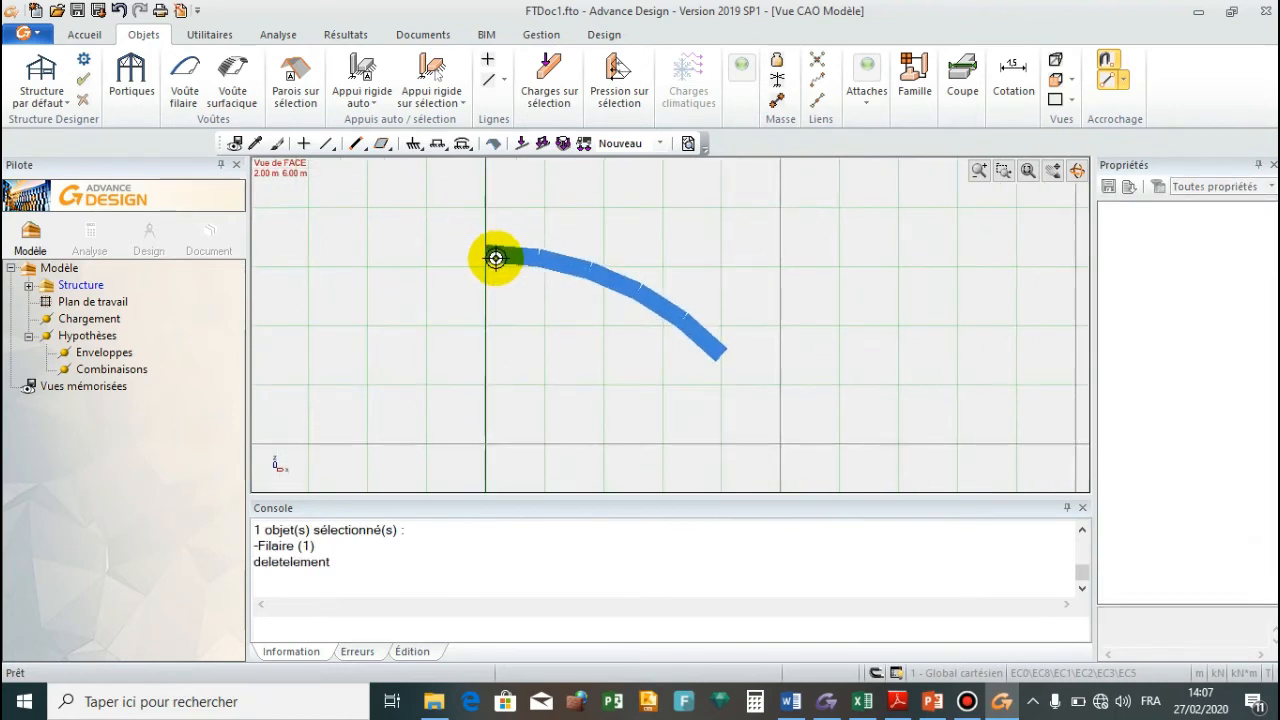
left_click(502, 266)
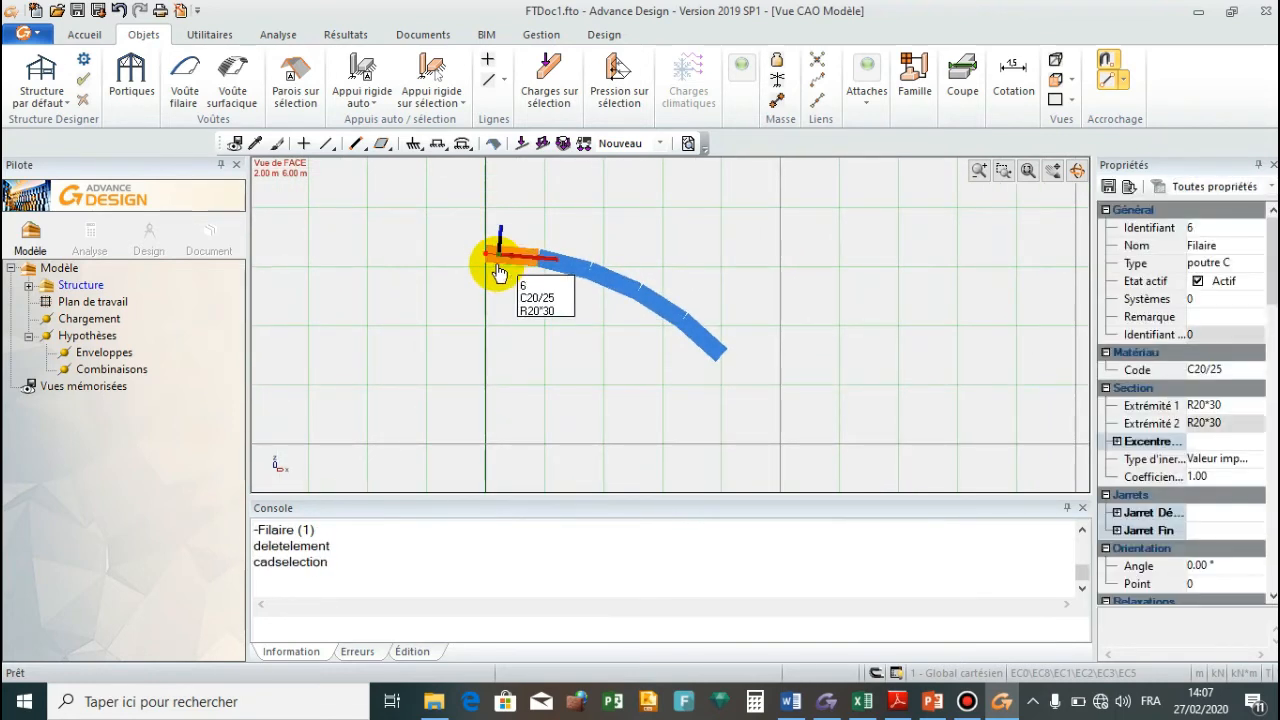
key("Delete")
- Draw a vertical linear element from the arch's lower end to X 4 m, Z 0 m, and an inclined one to about X 0 m, Z -2 m
scroll(491, 231, "down", 4)
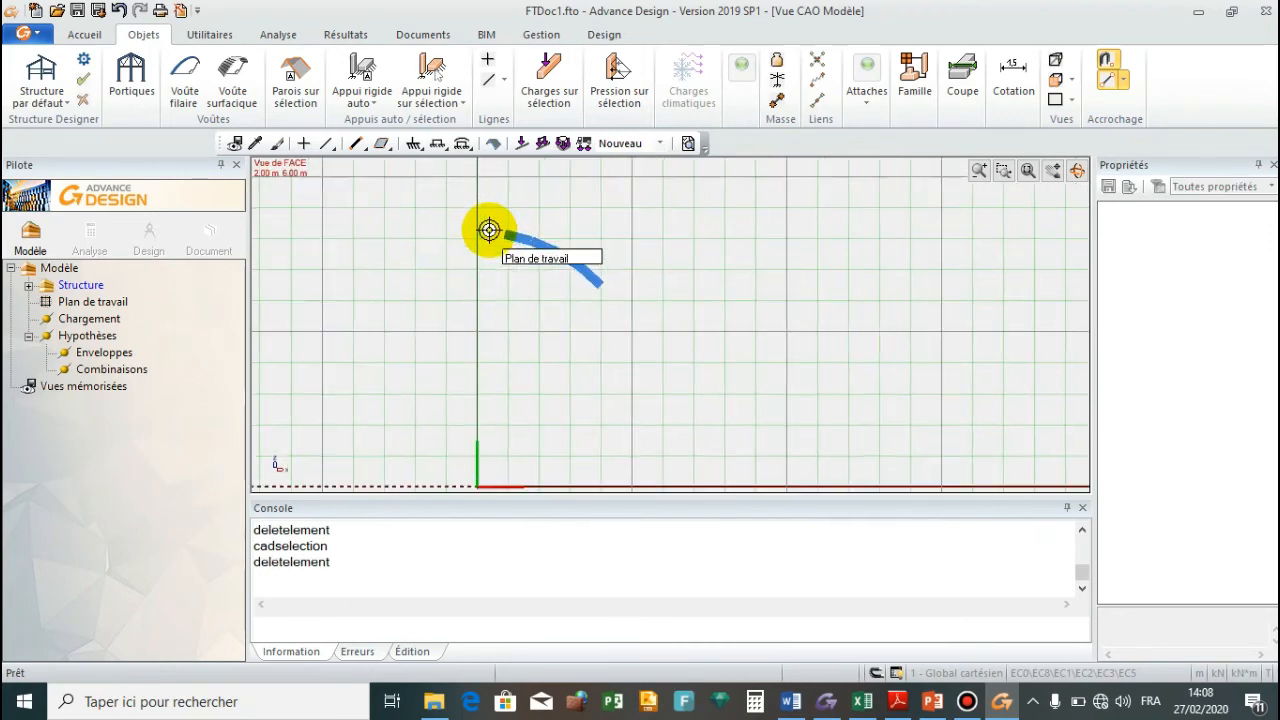
left_click(356, 144)
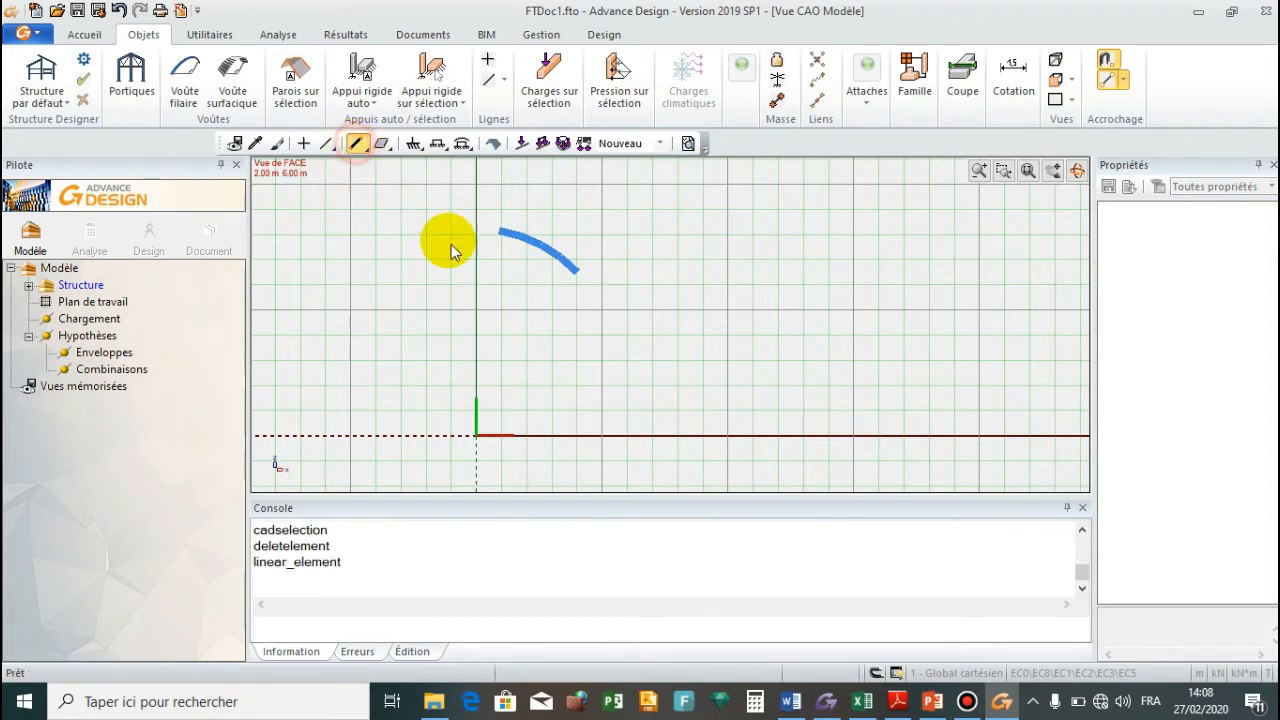
left_click(577, 272)
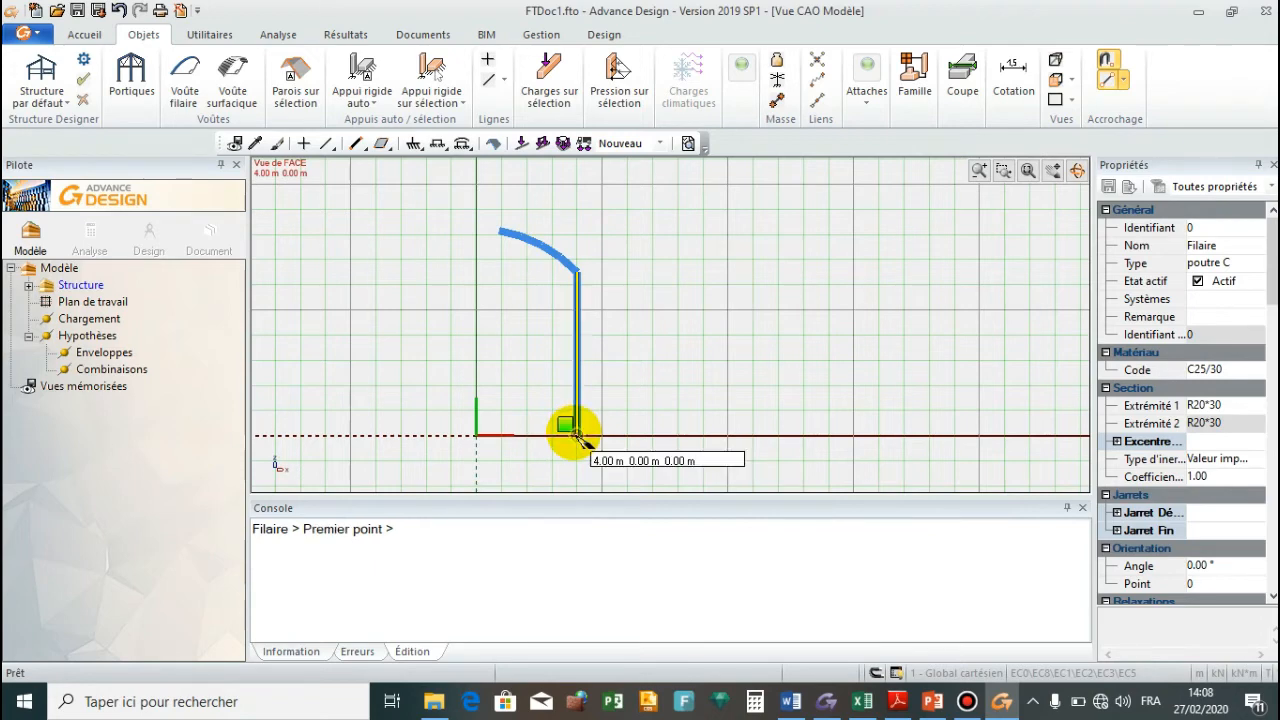
left_click(574, 434)
scroll(556, 430, "down", 3)
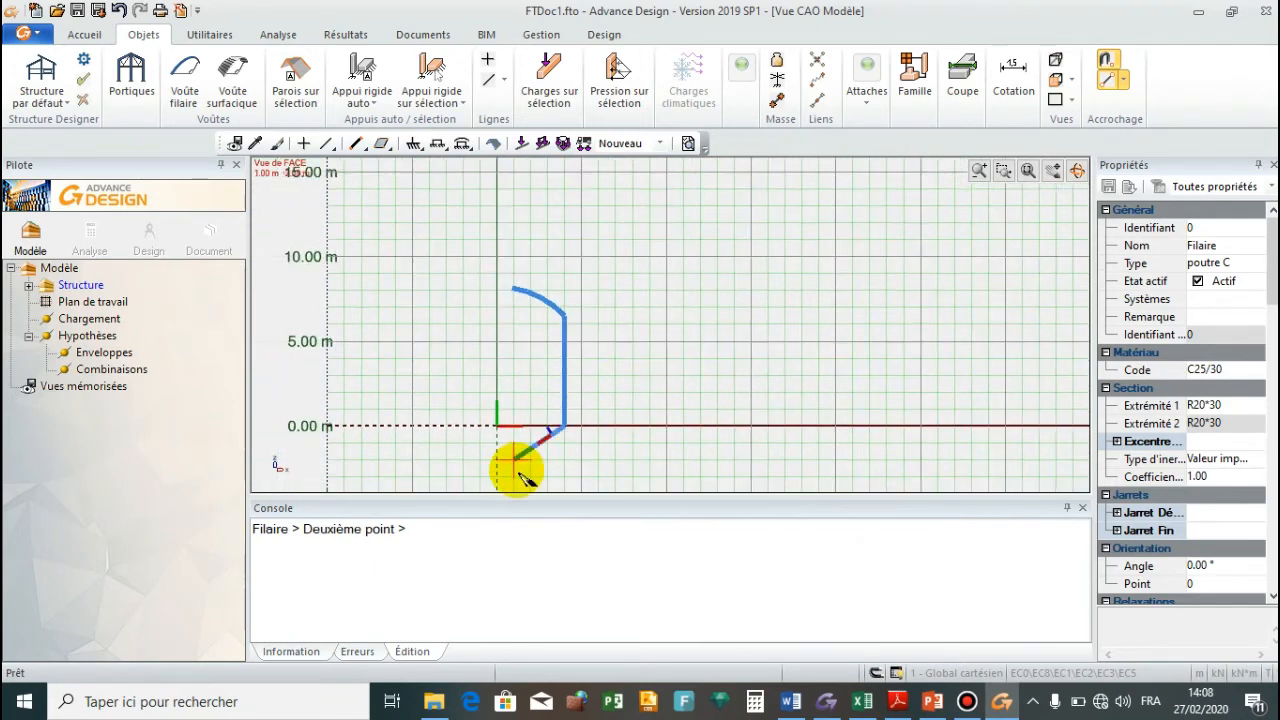
scroll(516, 470, "up", 1)
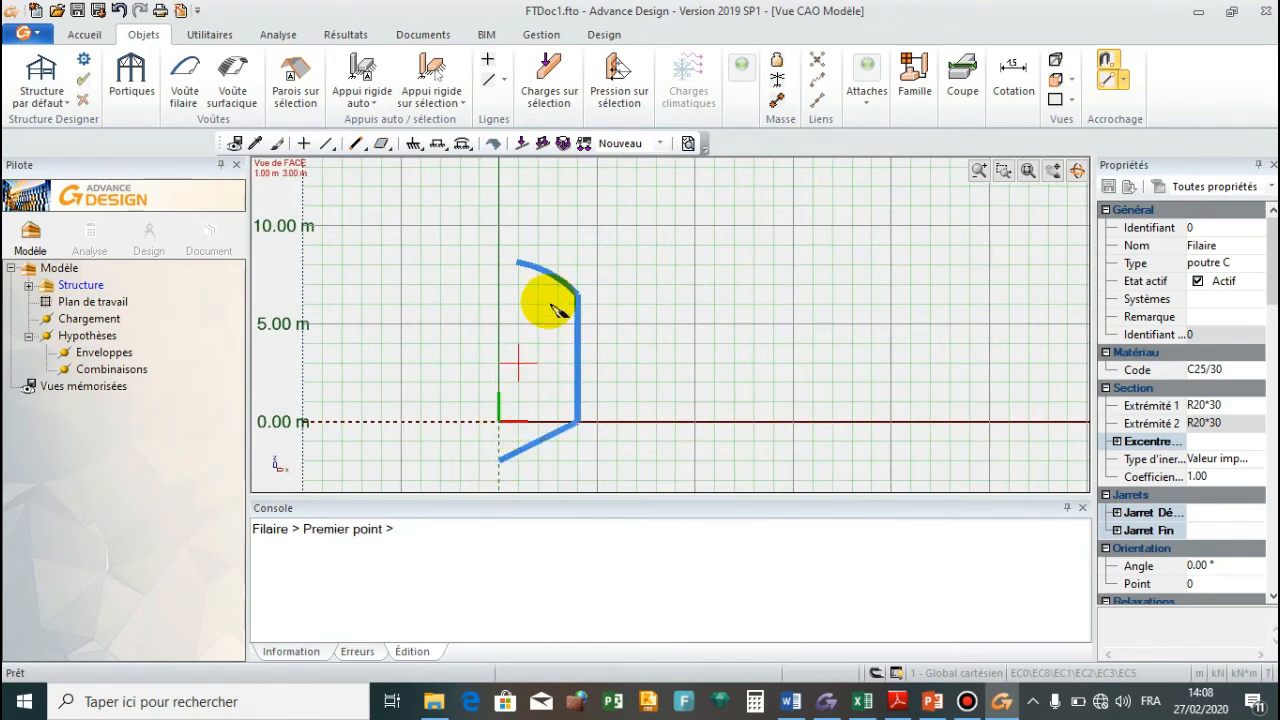
scroll(594, 245, "down", 1)
scroll(560, 260, "down", 2)
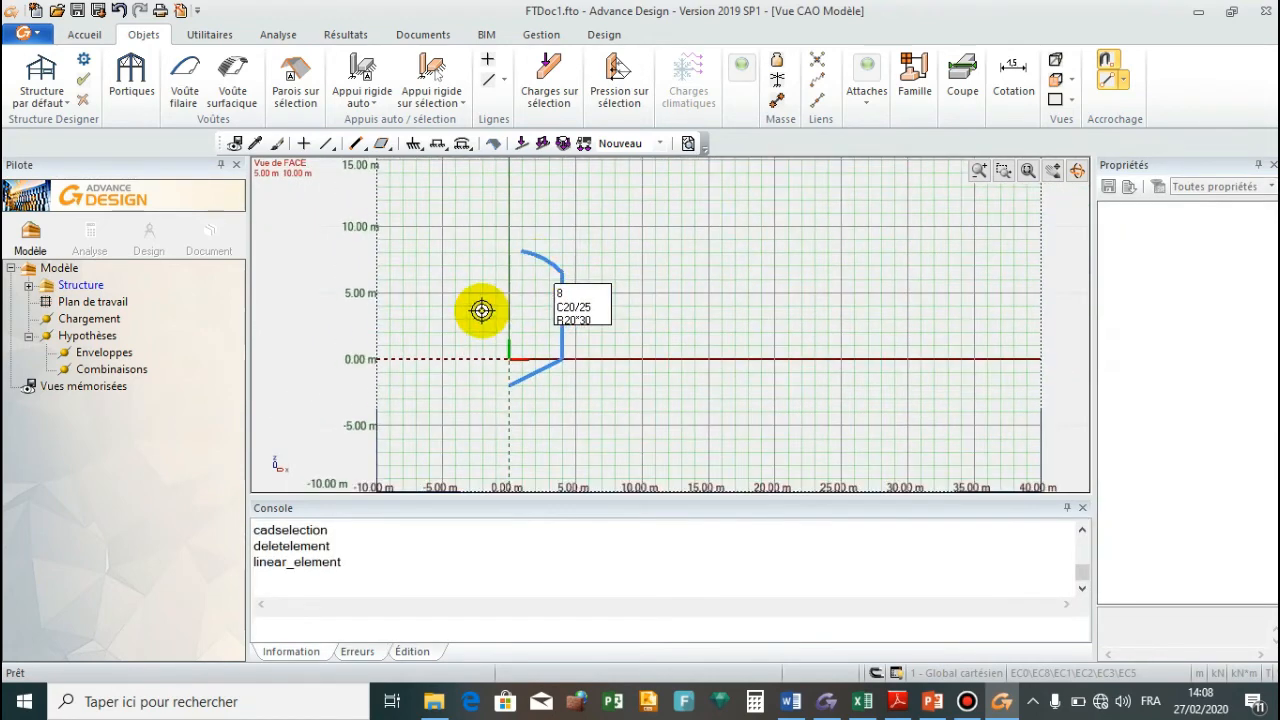
scroll(438, 412, "up", 2)
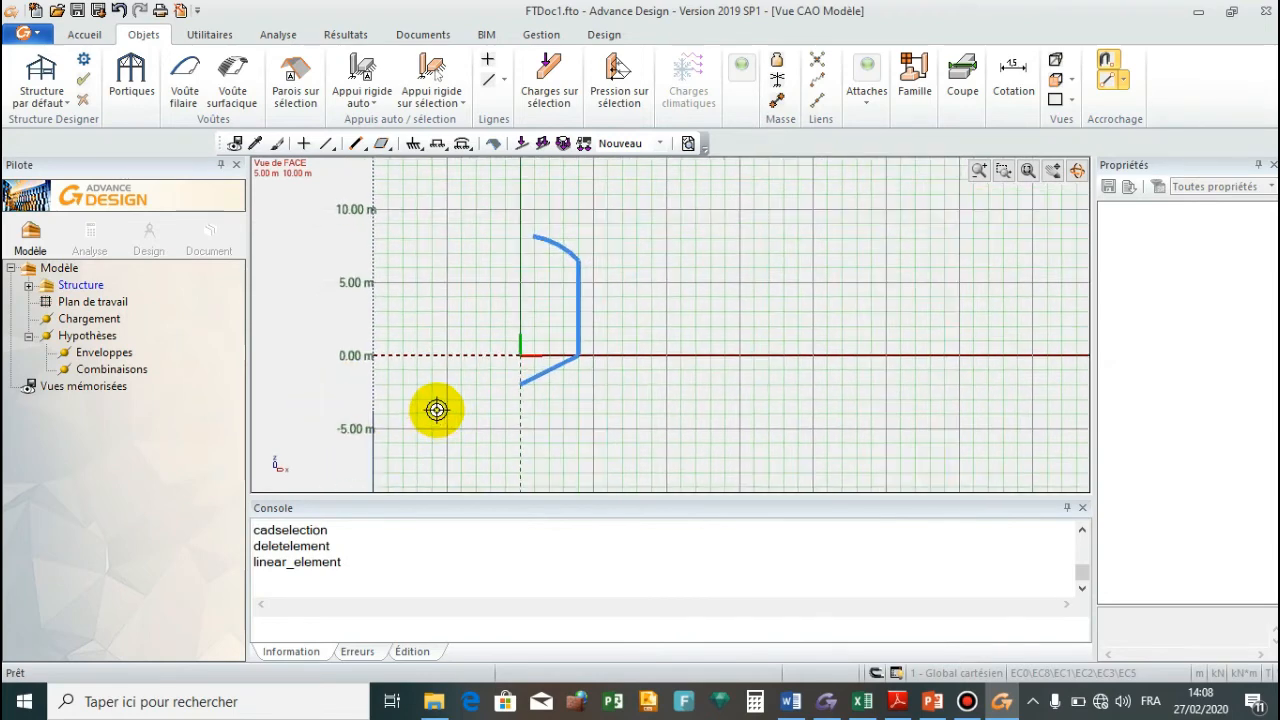
scroll(437, 432, "up", 2)
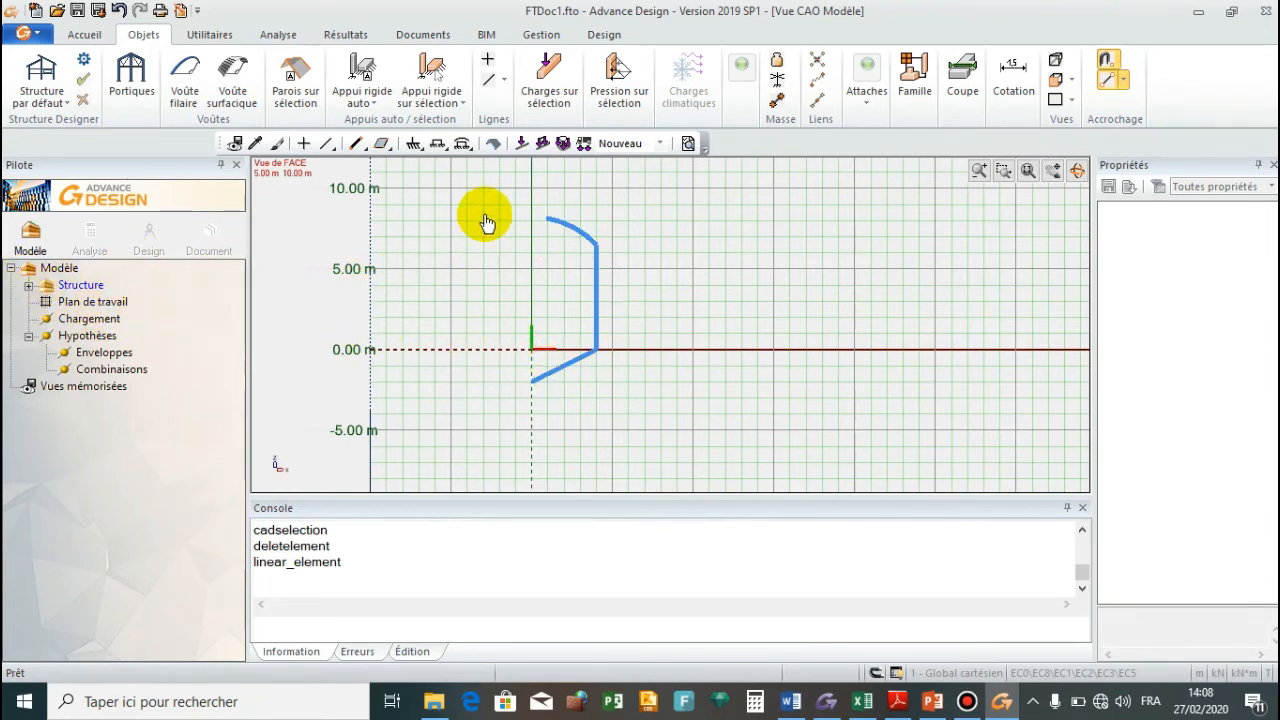
- Create a subsystem named COUPOLE under Structure
left_click(77, 288)
right_click(77, 287)
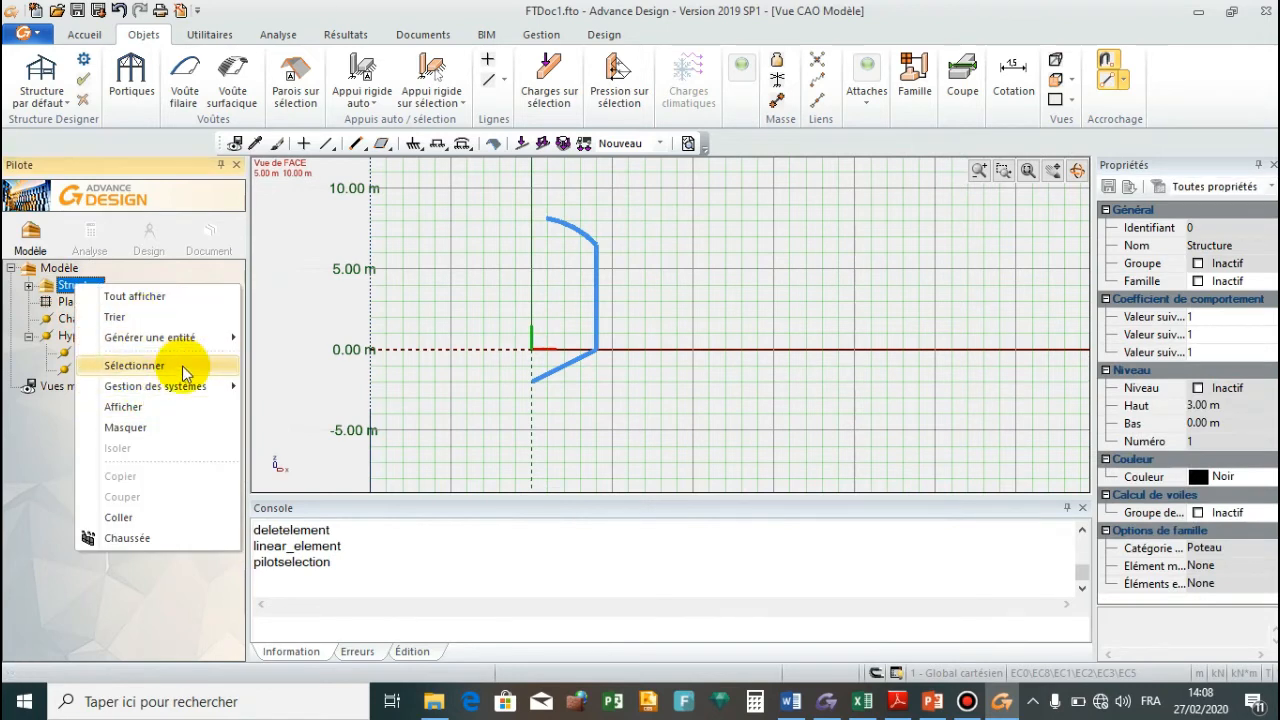
mouse_move(183, 388)
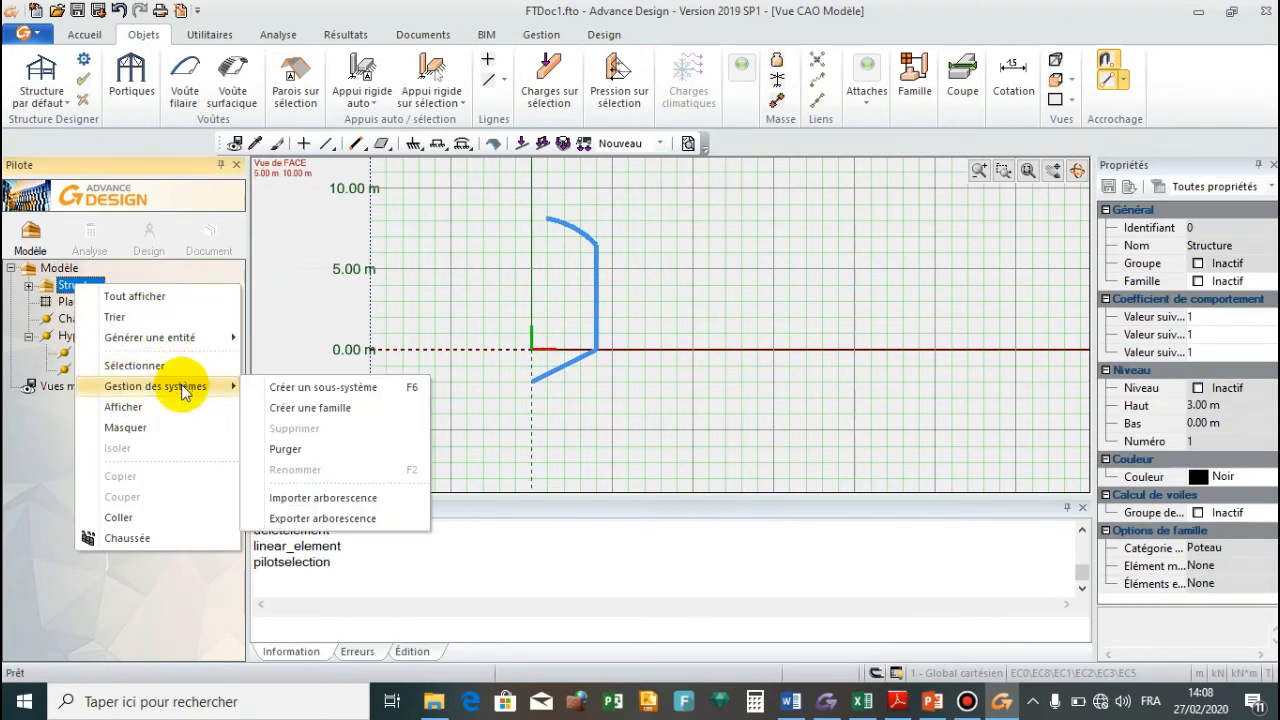
left_click(314, 390)
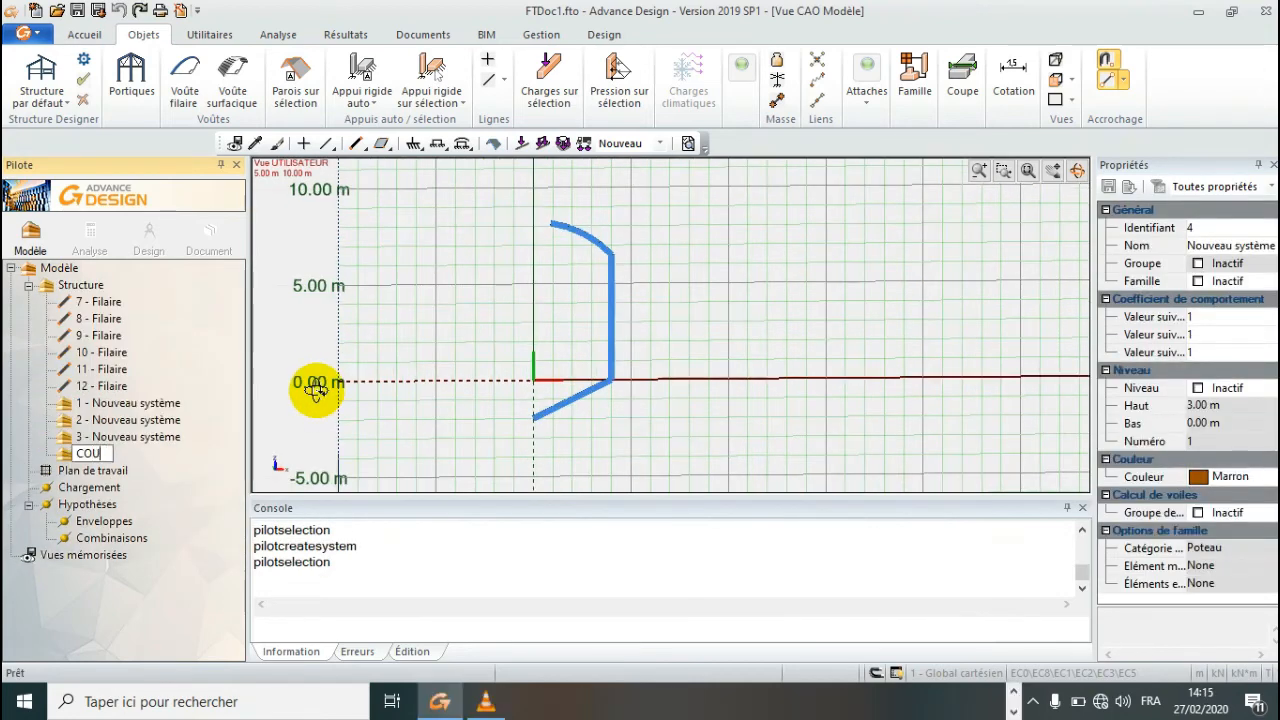
key("Return")
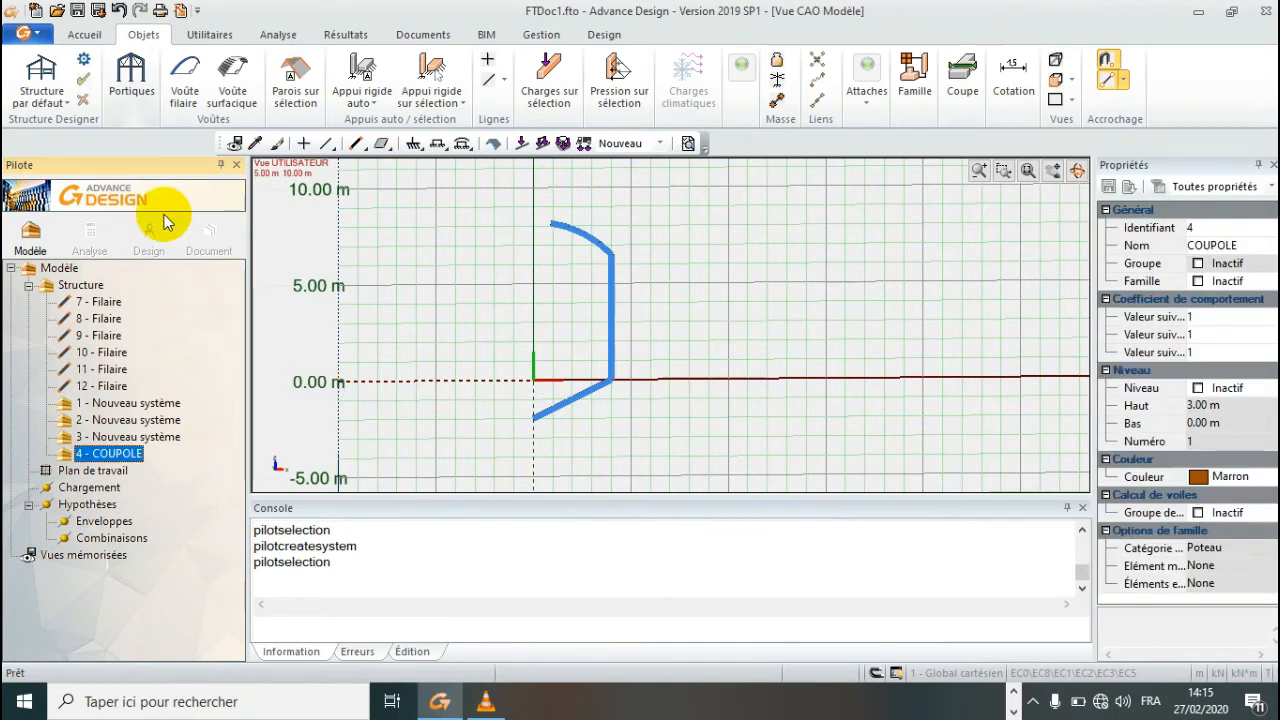
- Create a further subsystem under Structure and name it JUPE
left_click(60, 268)
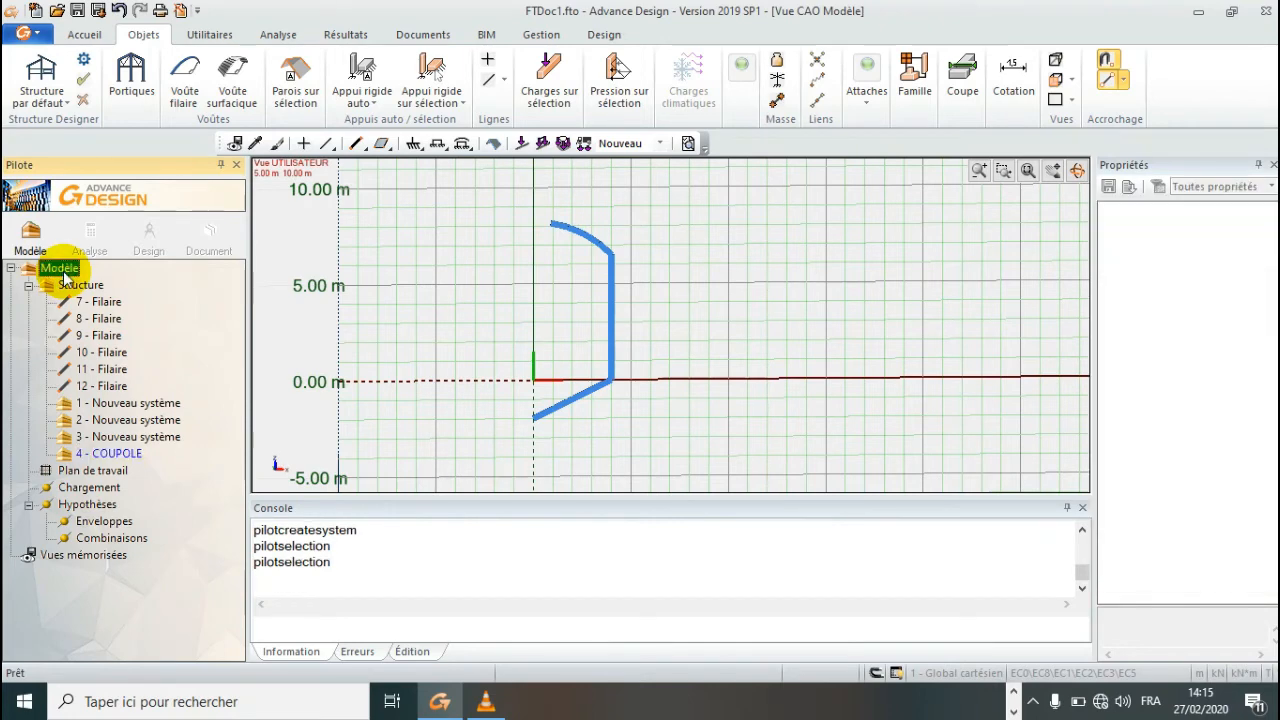
right_click(64, 275)
left_click(60, 287)
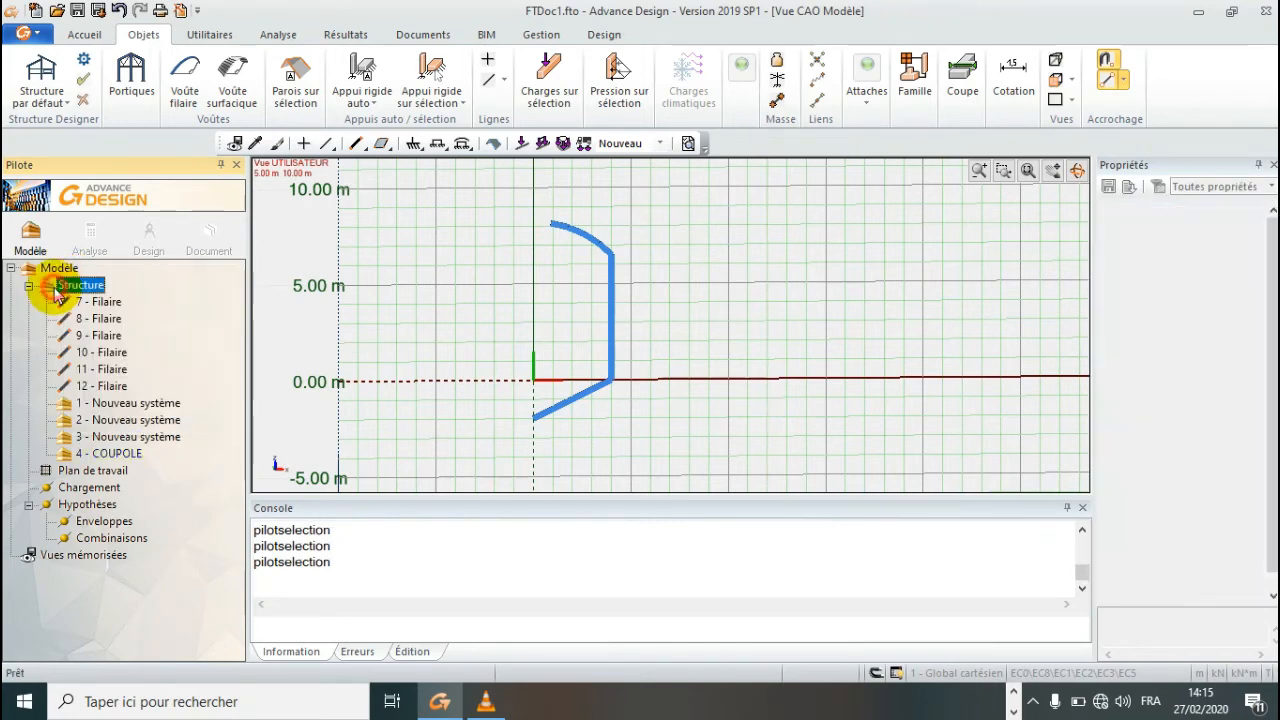
right_click(58, 289)
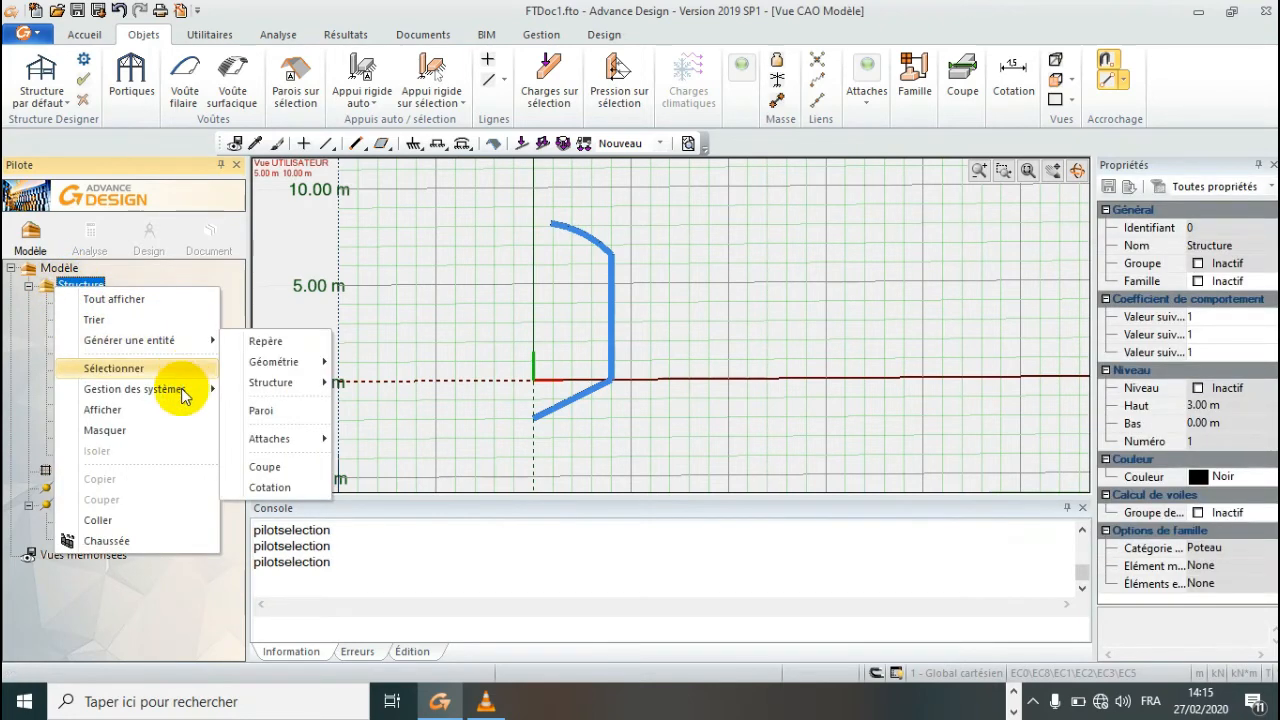
mouse_move(187, 400)
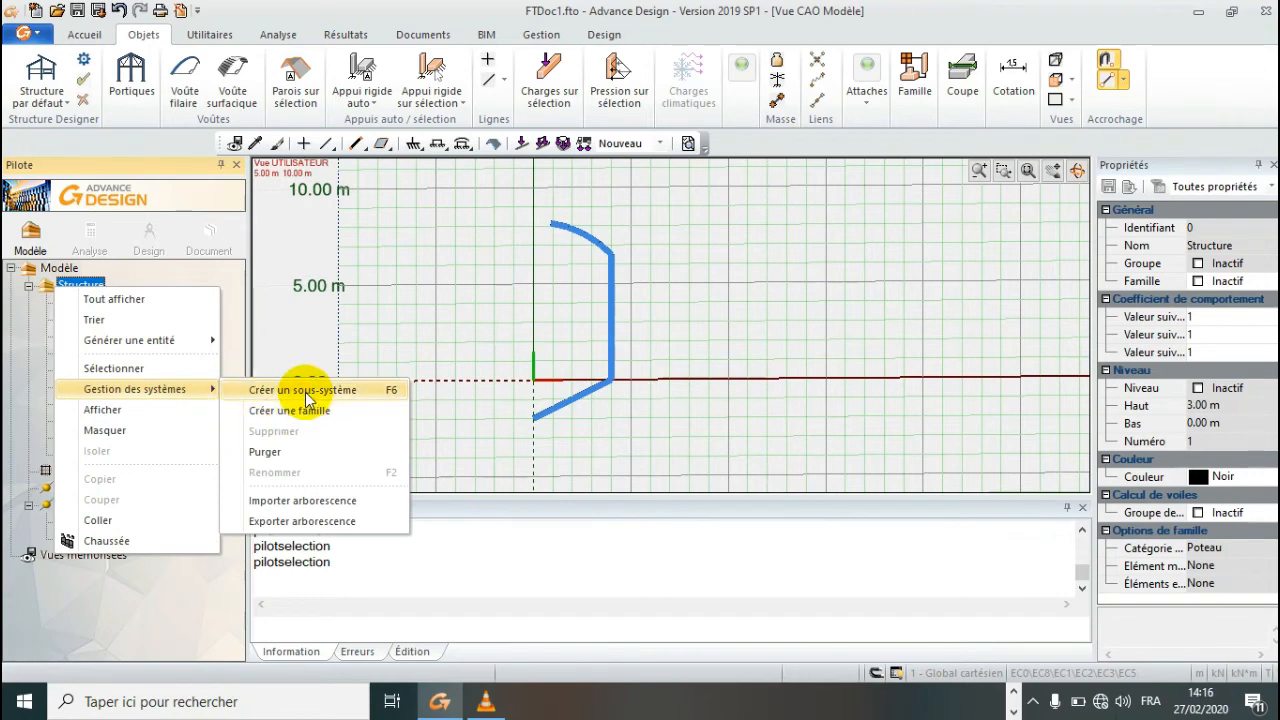
left_click(302, 390)
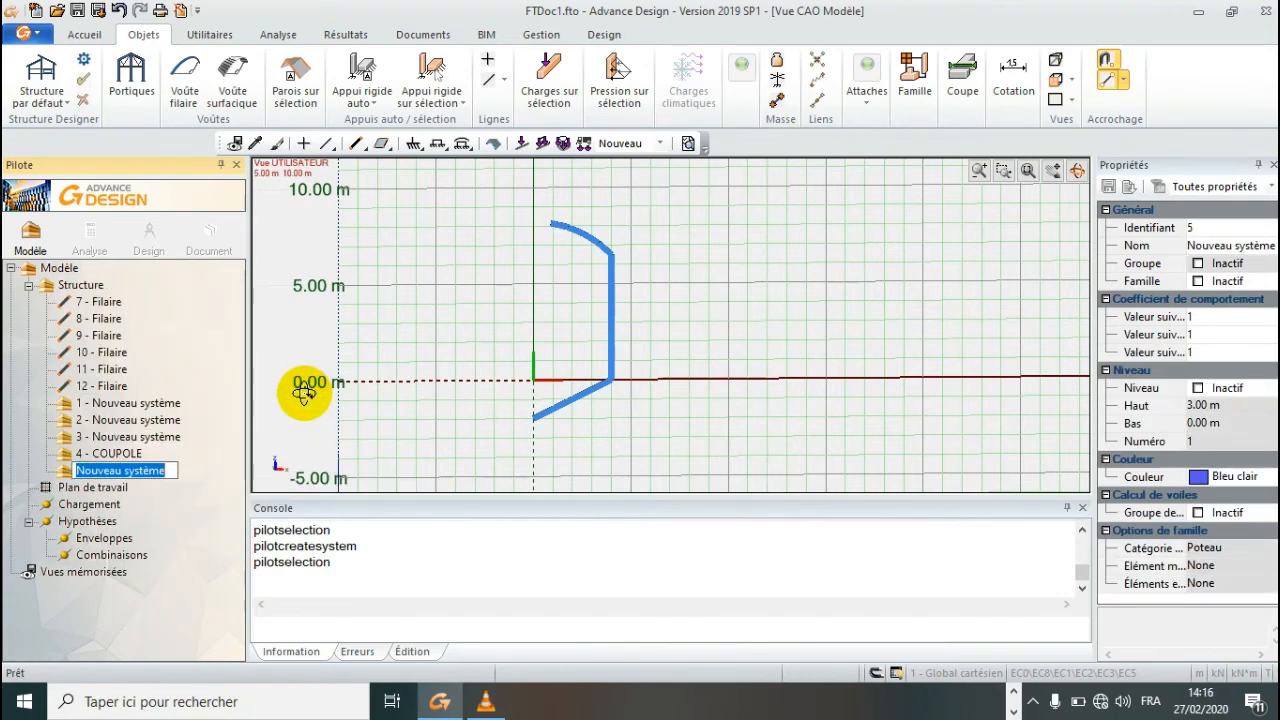
type("JUPE")
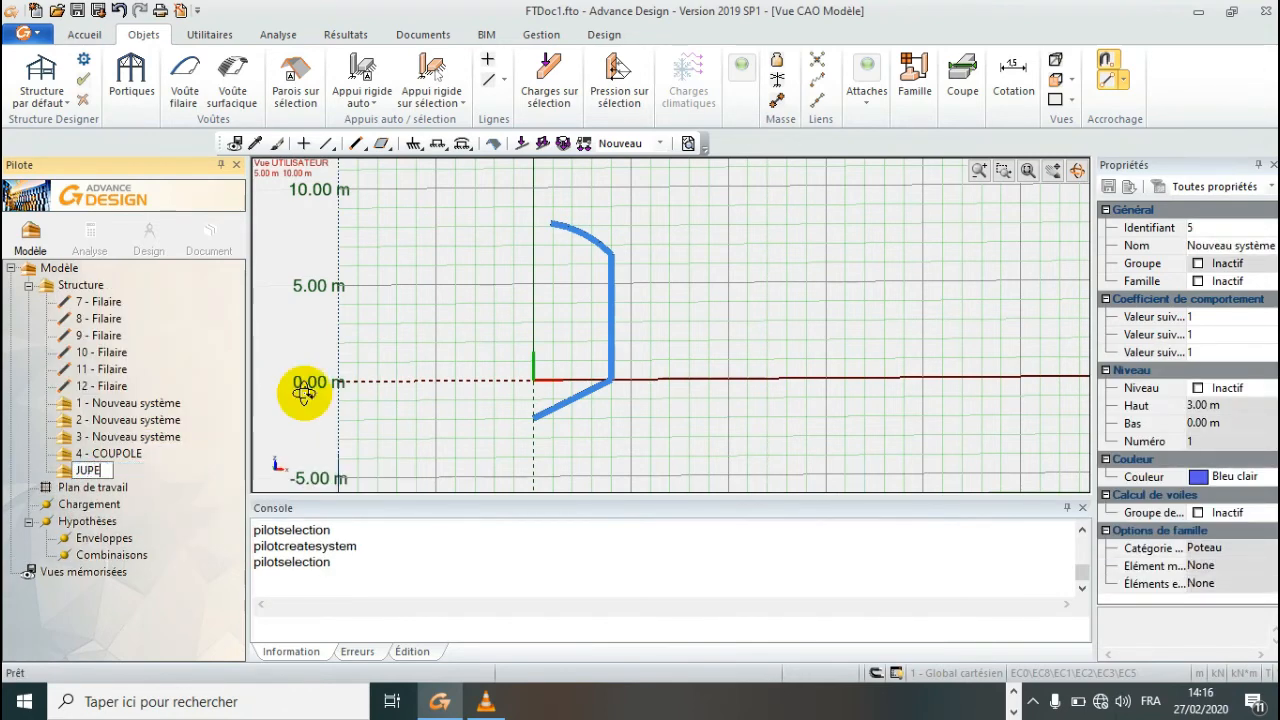
key("Return")
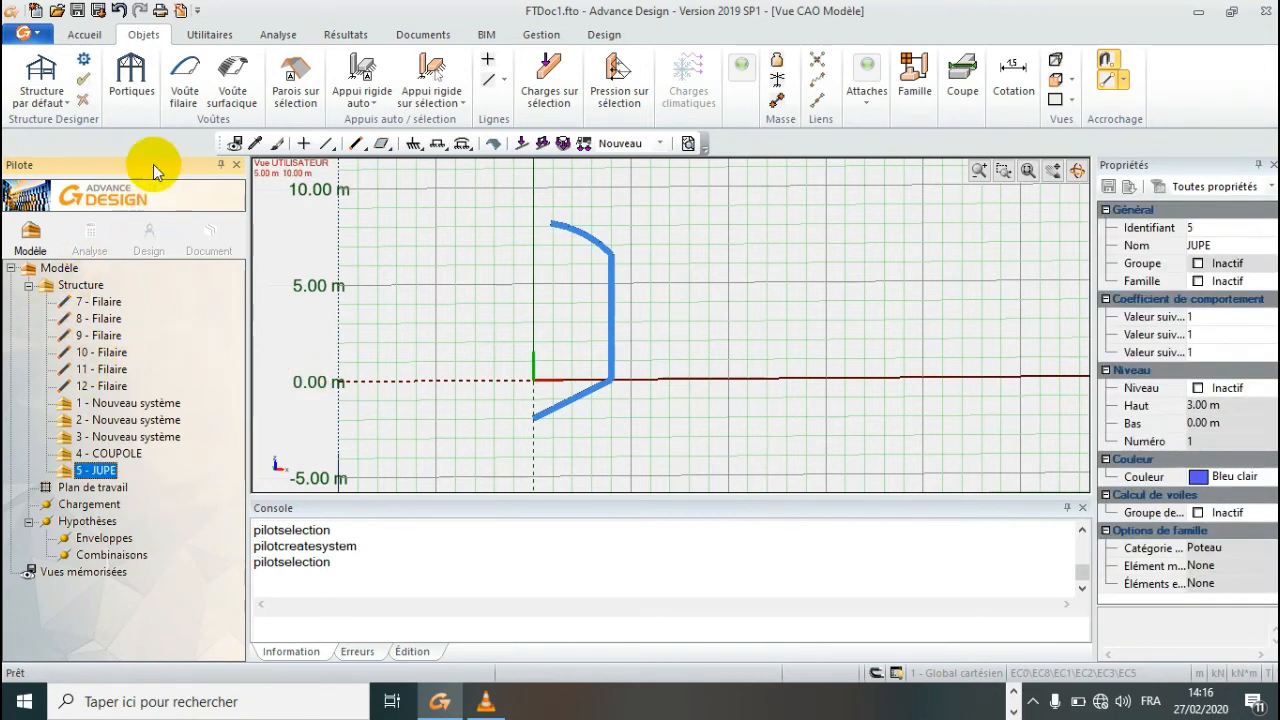
- Create another subsystem under Structure and name it RADDIER
right_click(64, 287)
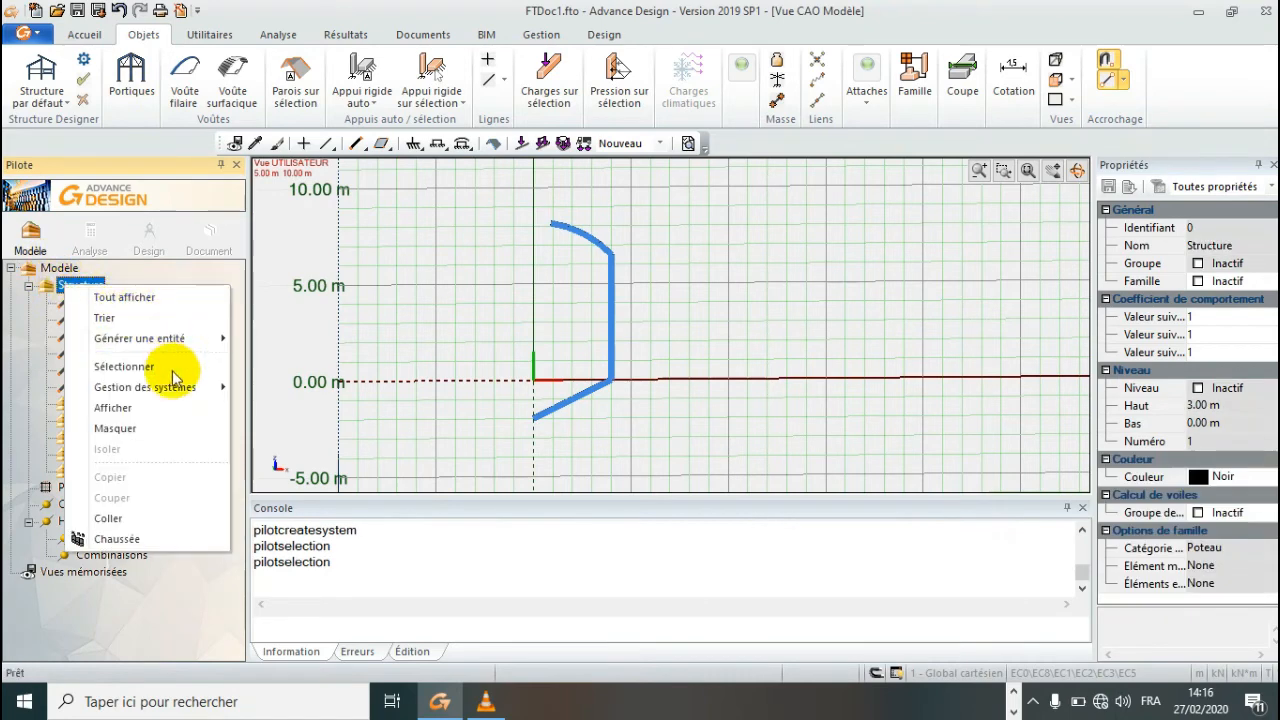
mouse_move(172, 393)
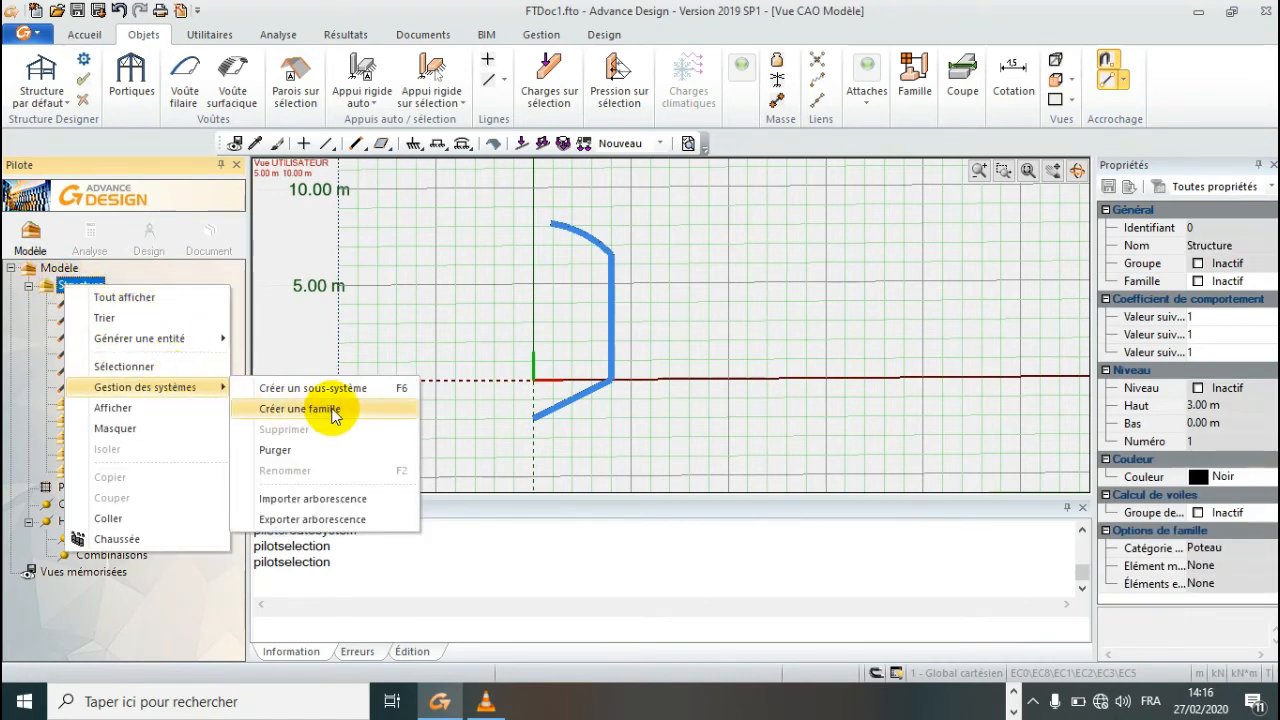
left_click(318, 389)
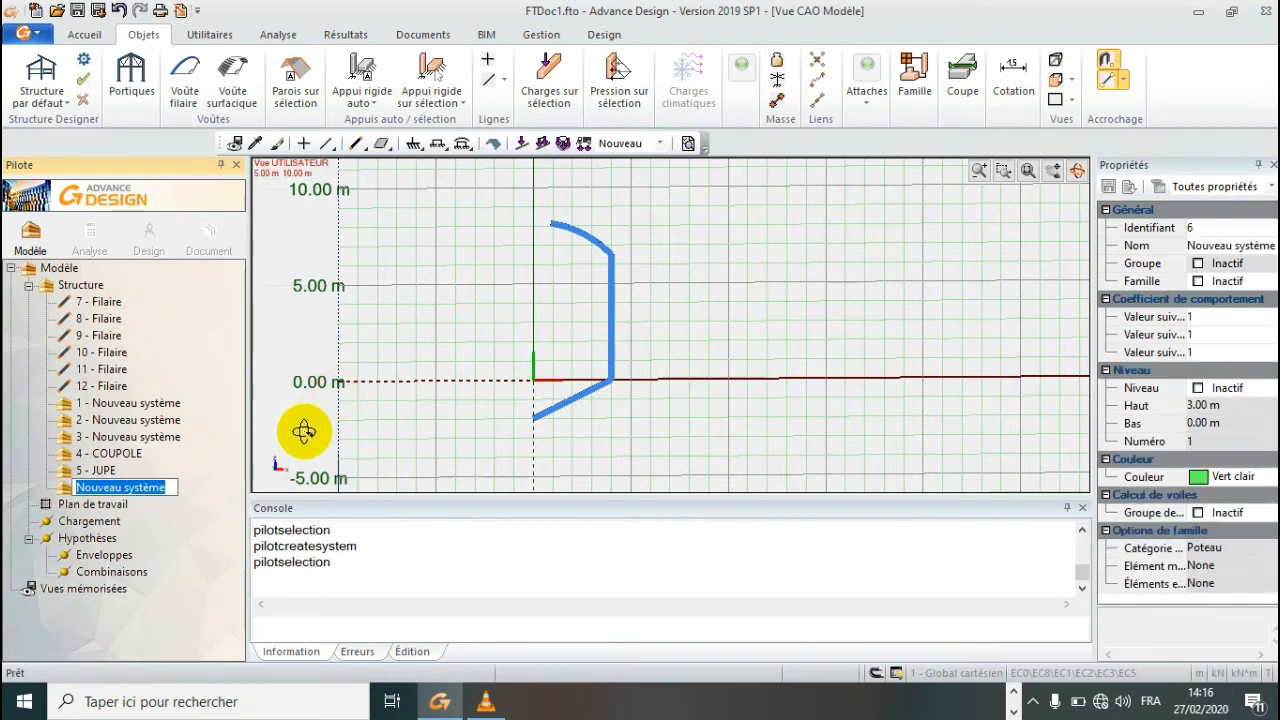
type("RA")
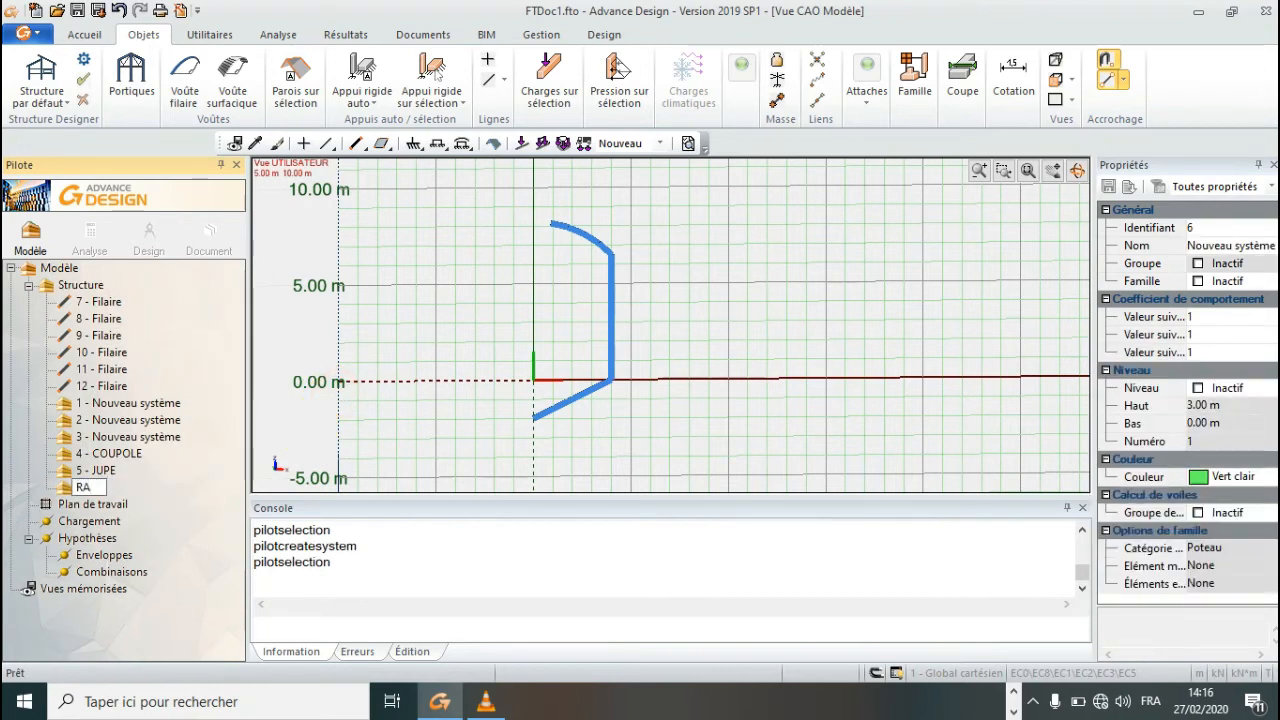
type("DDIER")
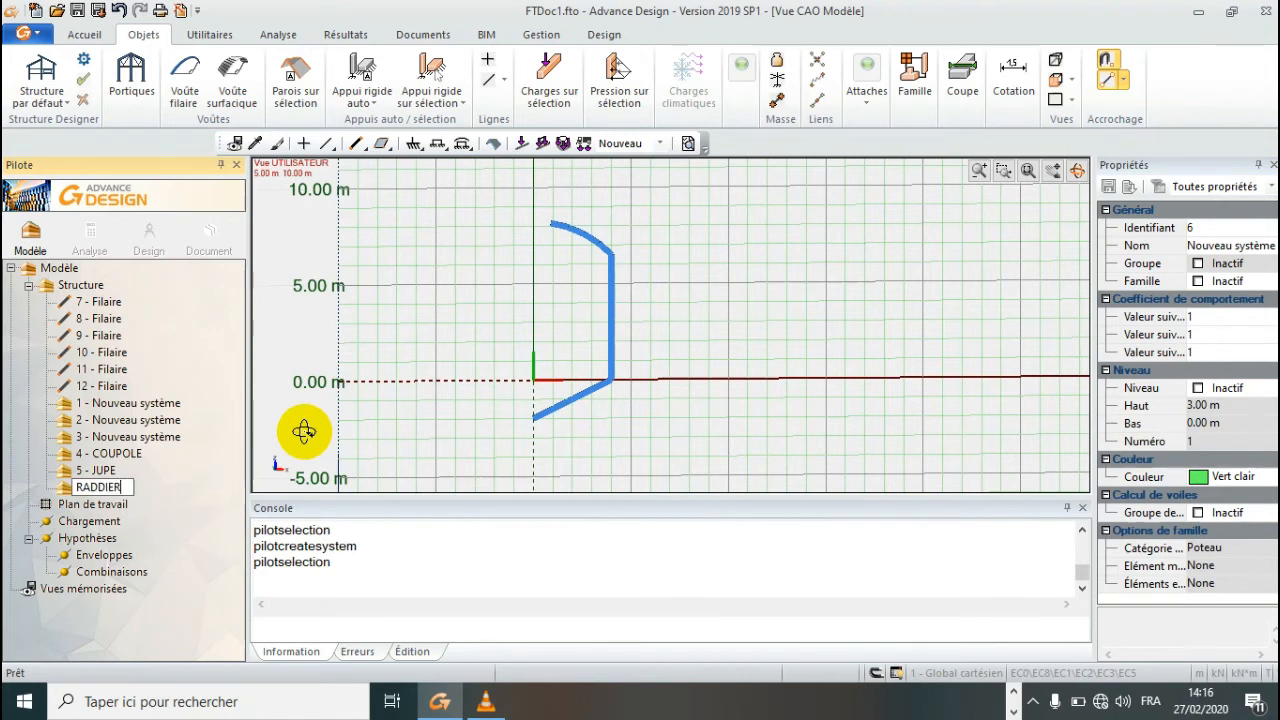
key("Return")
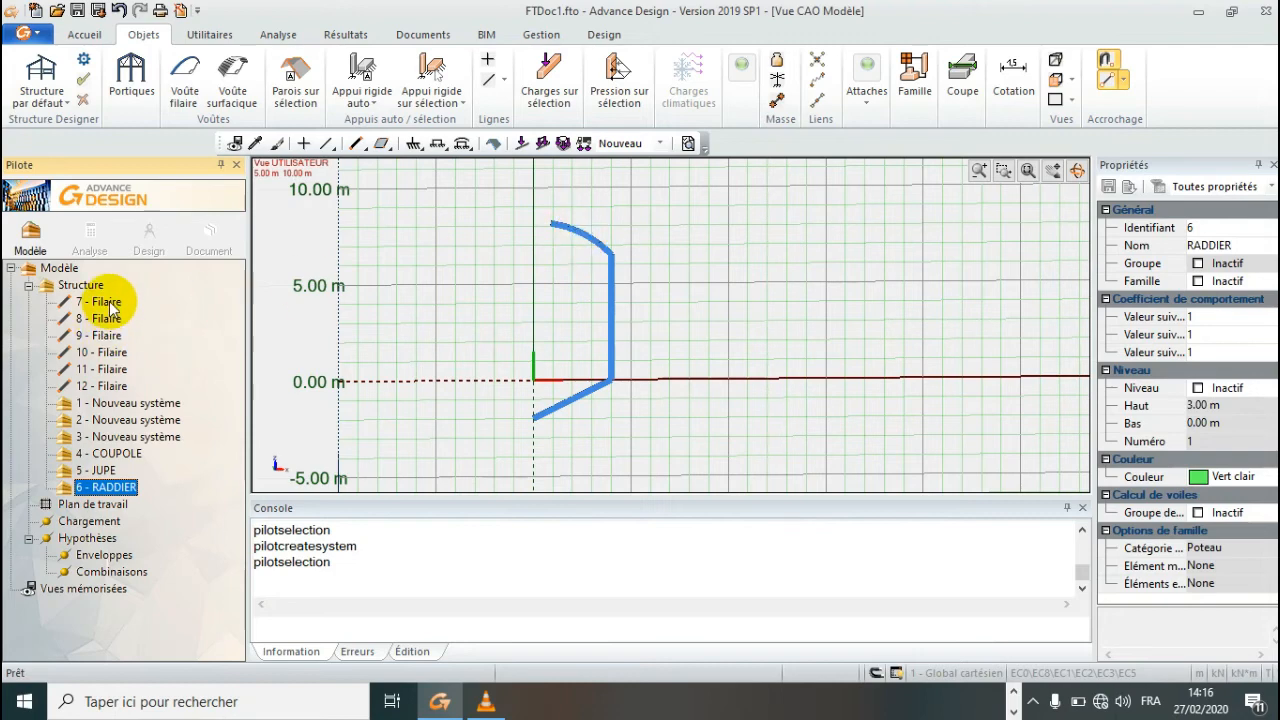
- Select the four linear segments of the dome arch and move them into the COUPOLE subsystem
left_click(106, 302)
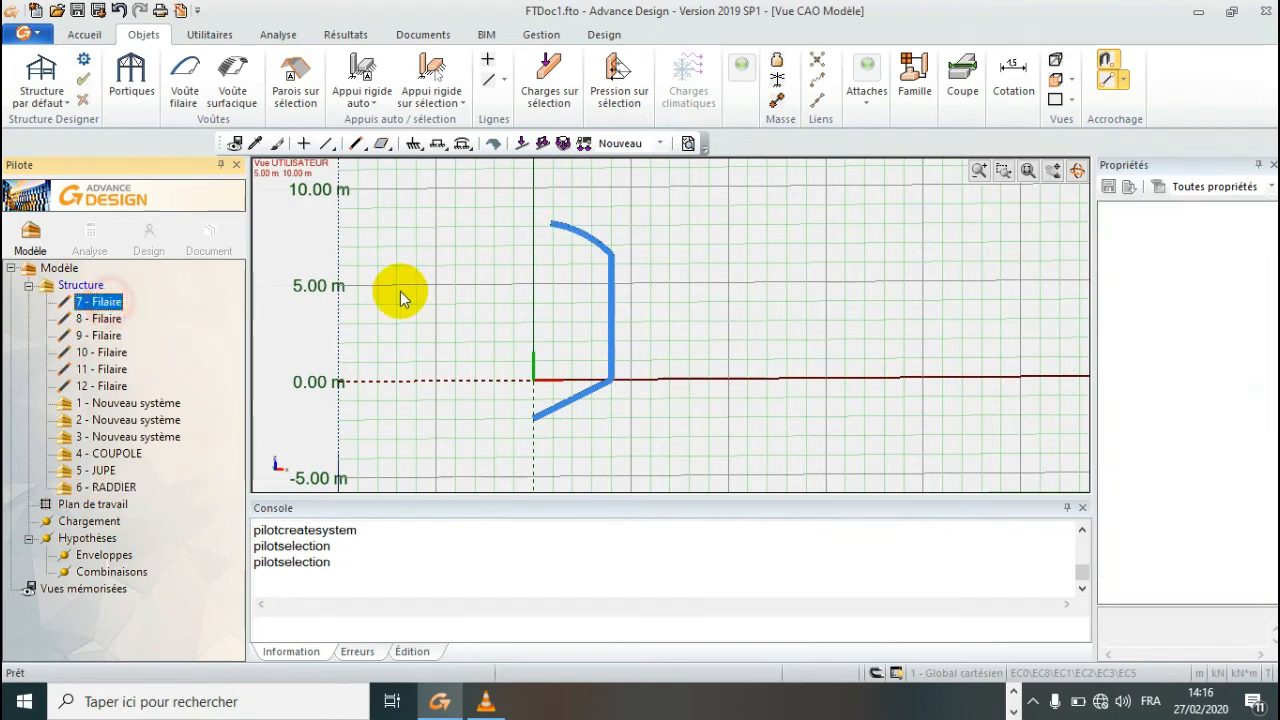
left_click(588, 238)
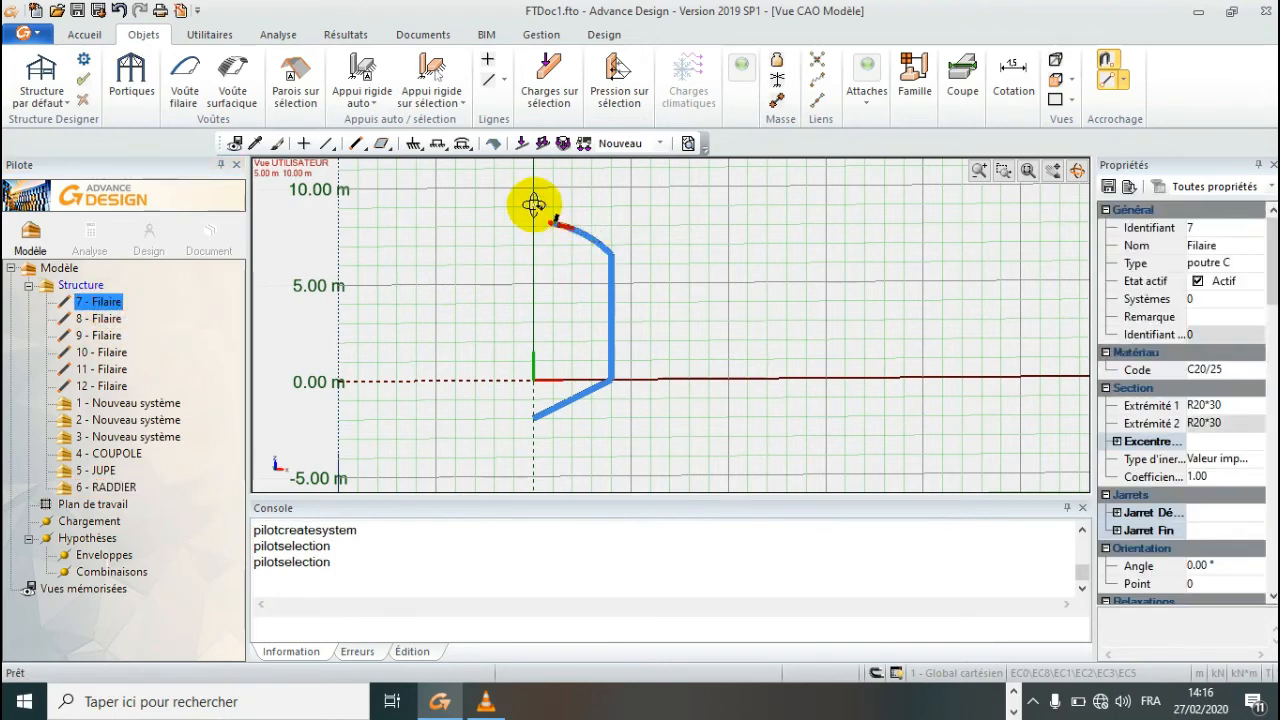
left_click_drag(495, 198, 626, 258)
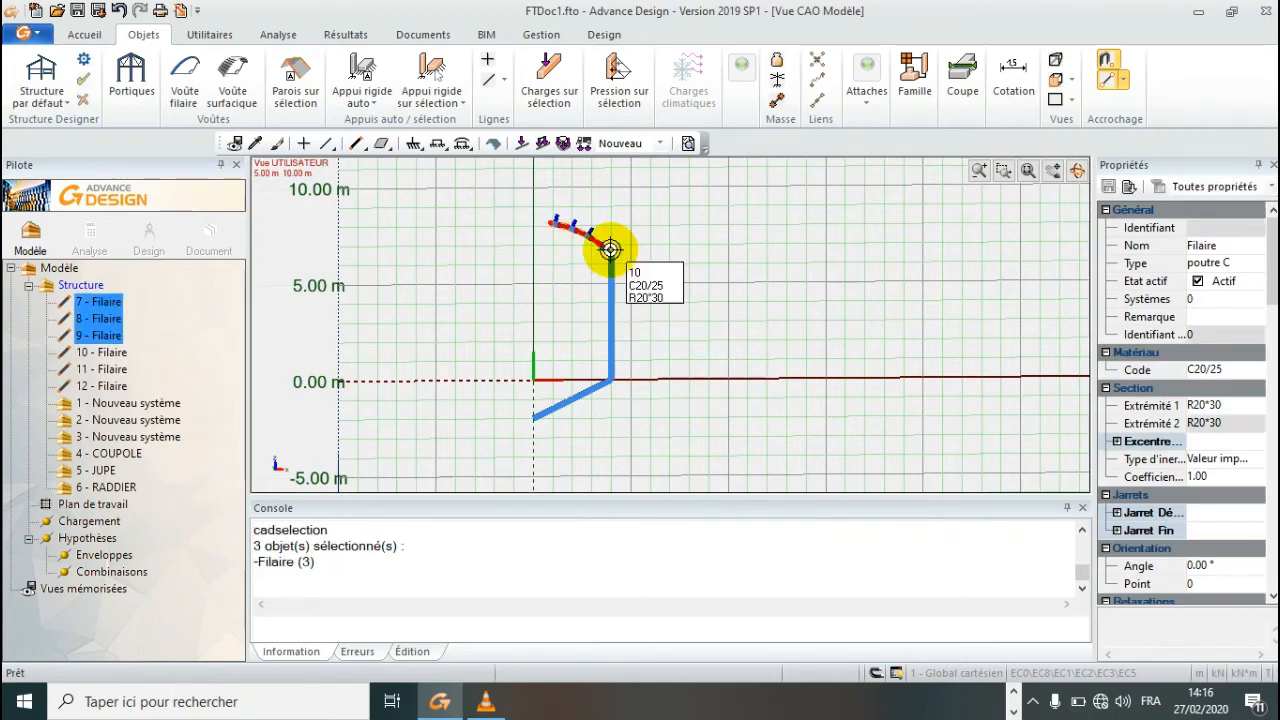
scroll(624, 262, "up", 3)
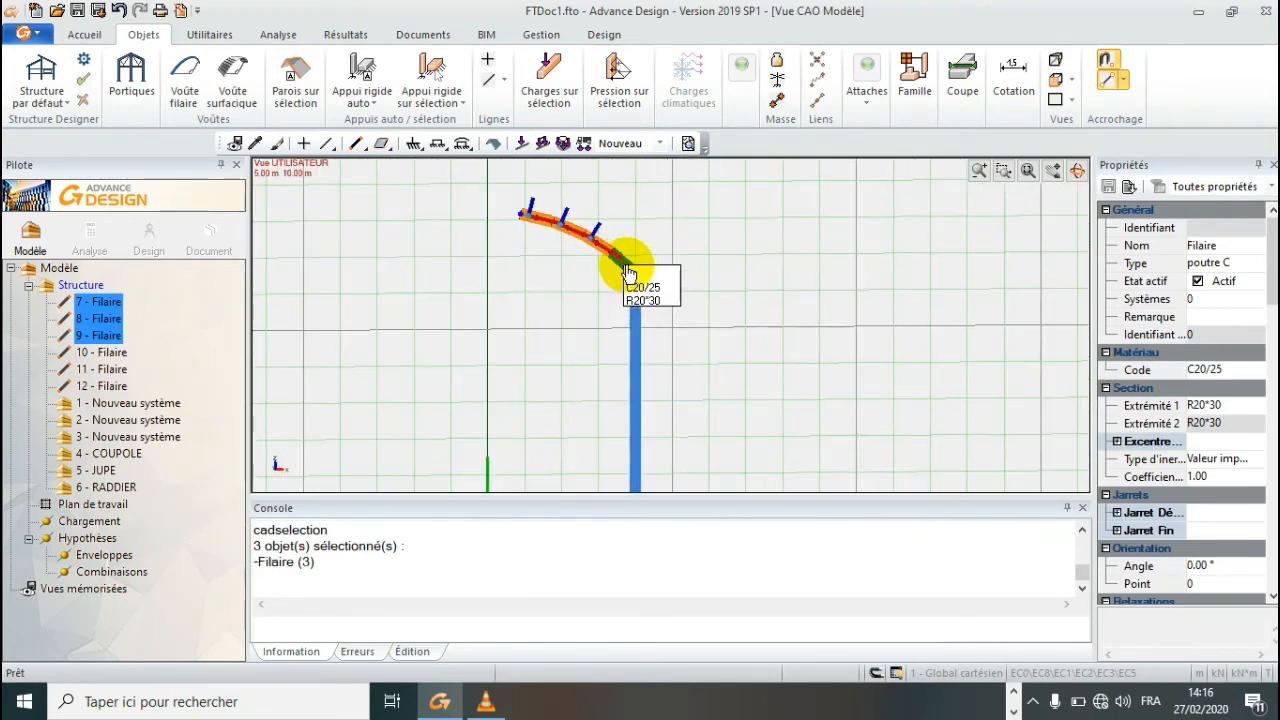
left_click(625, 265)
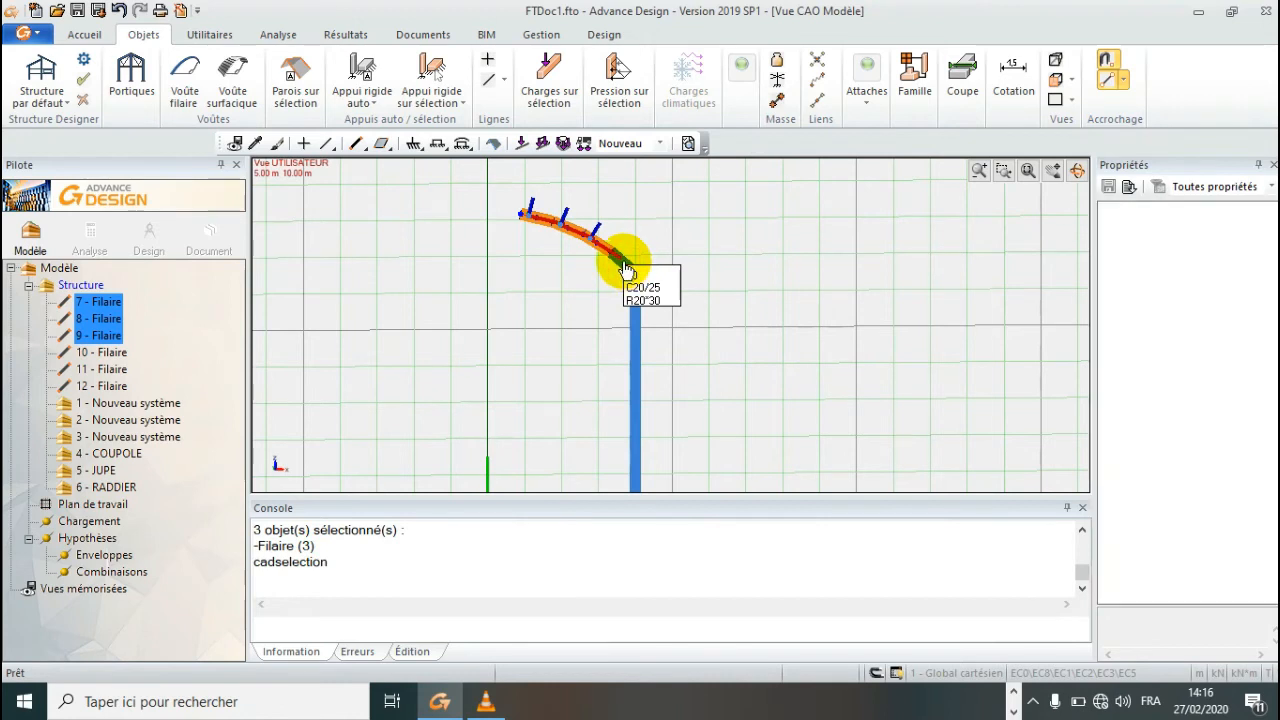
left_click(607, 266)
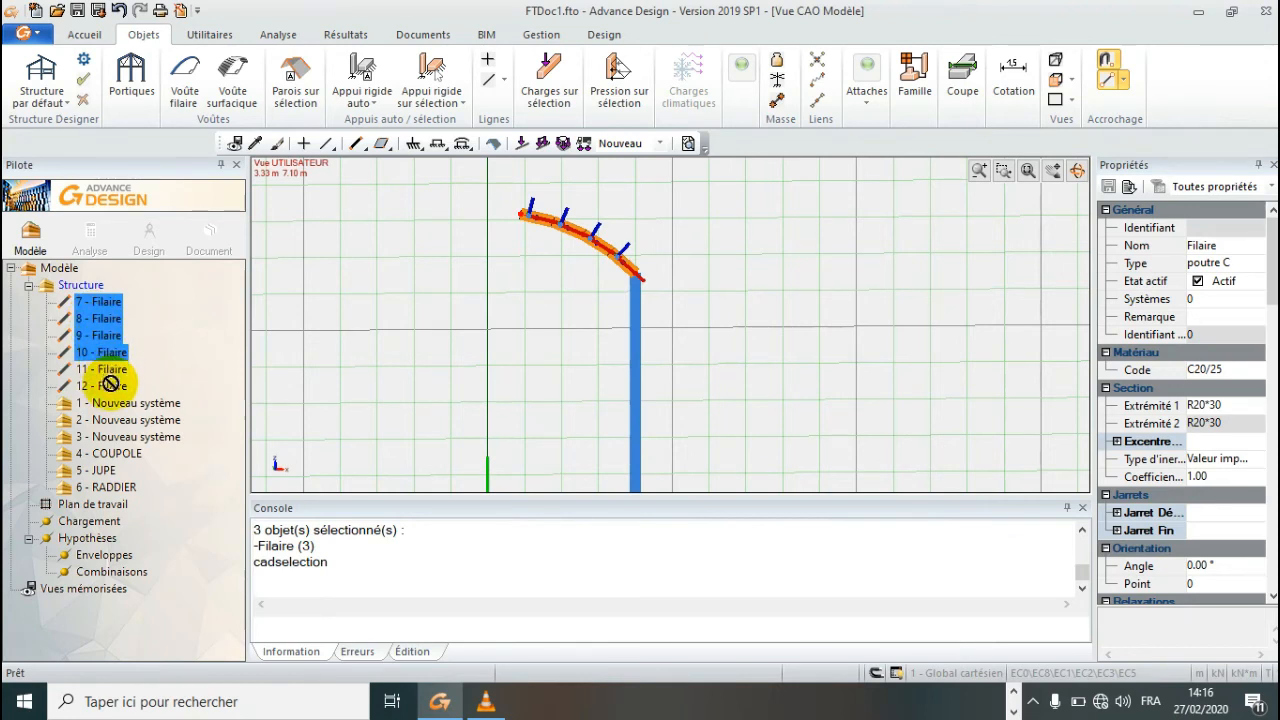
left_click_drag(108, 387, 106, 458)
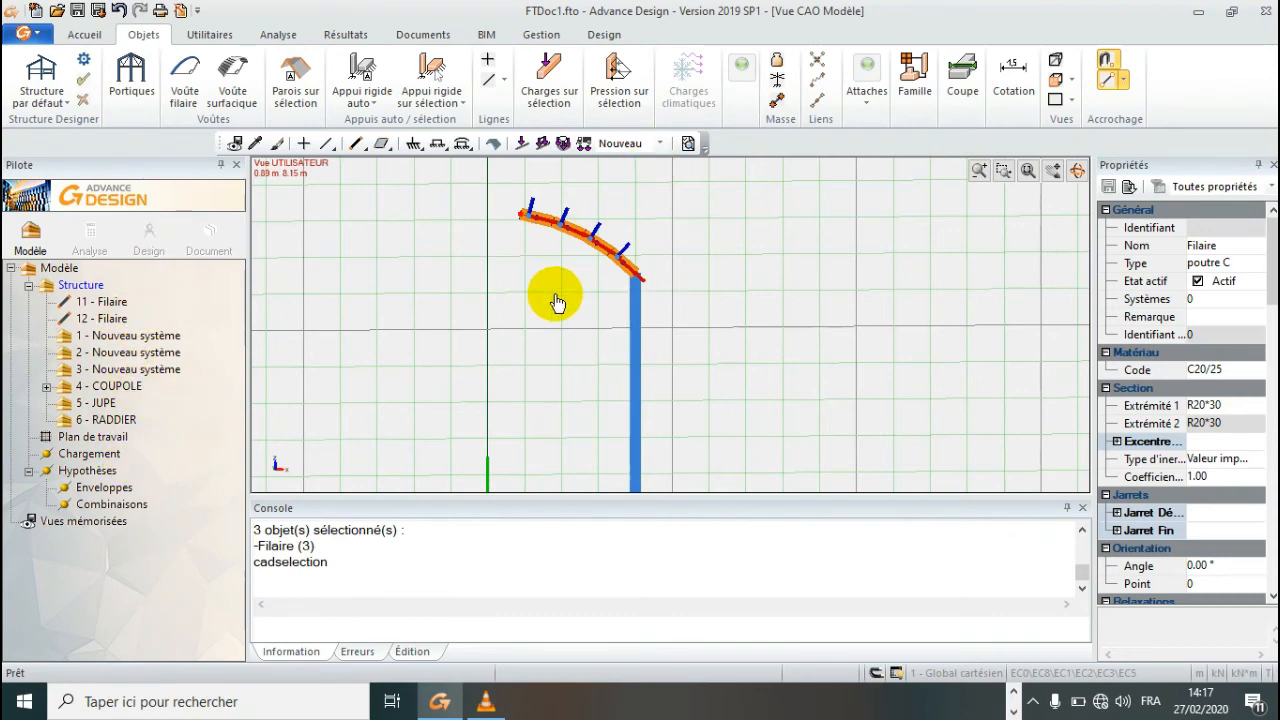
scroll(557, 303, "down", 3)
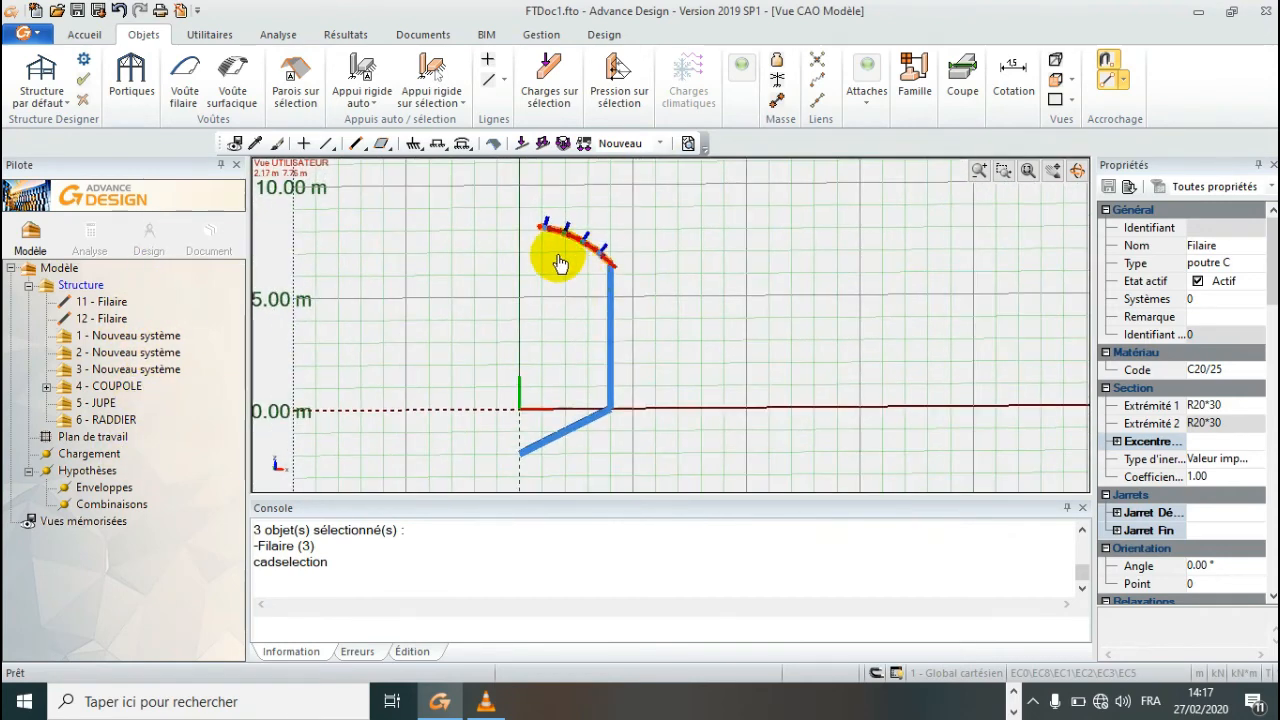
key("Escape")
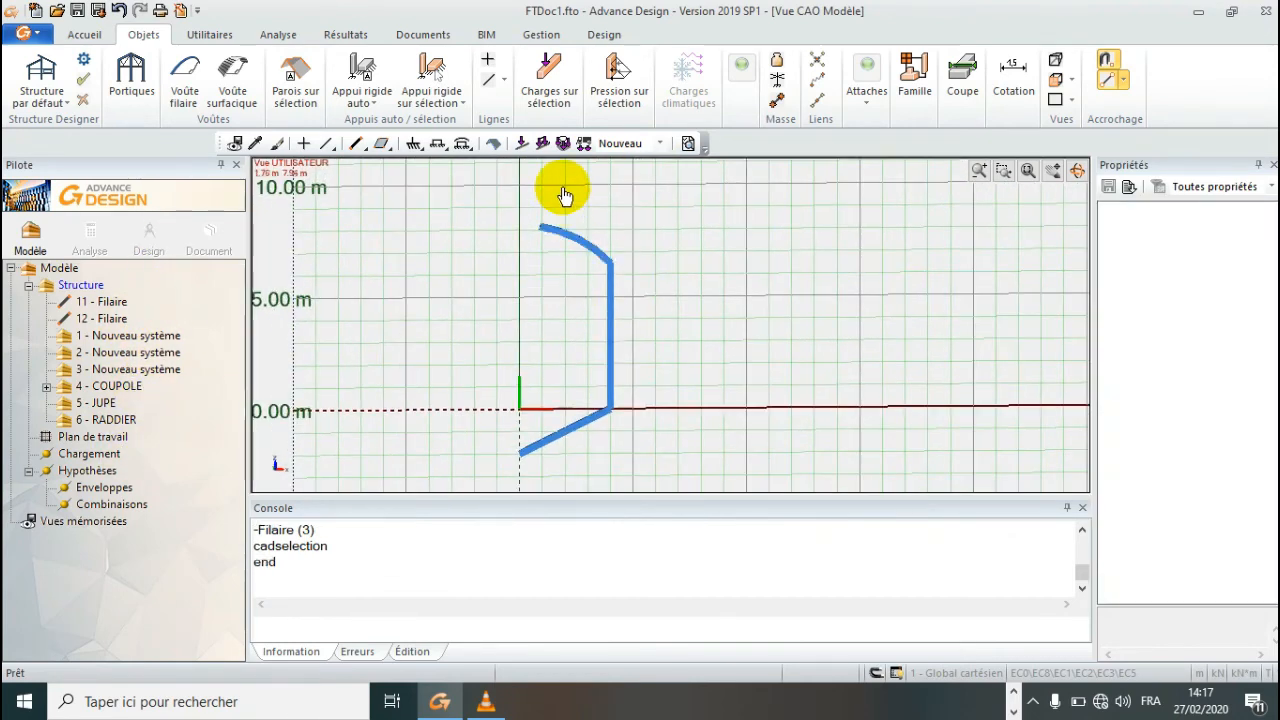
left_click(354, 145)
scroll(541, 223, "up", 1)
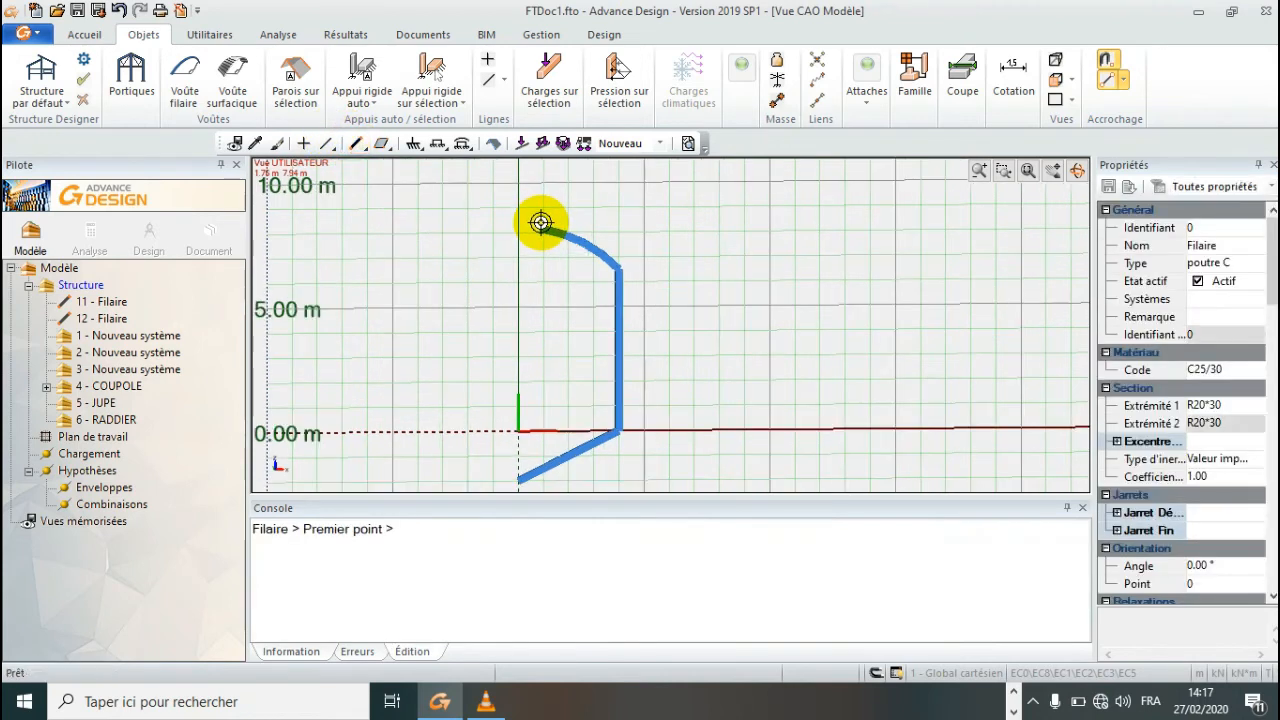
left_click(541, 226)
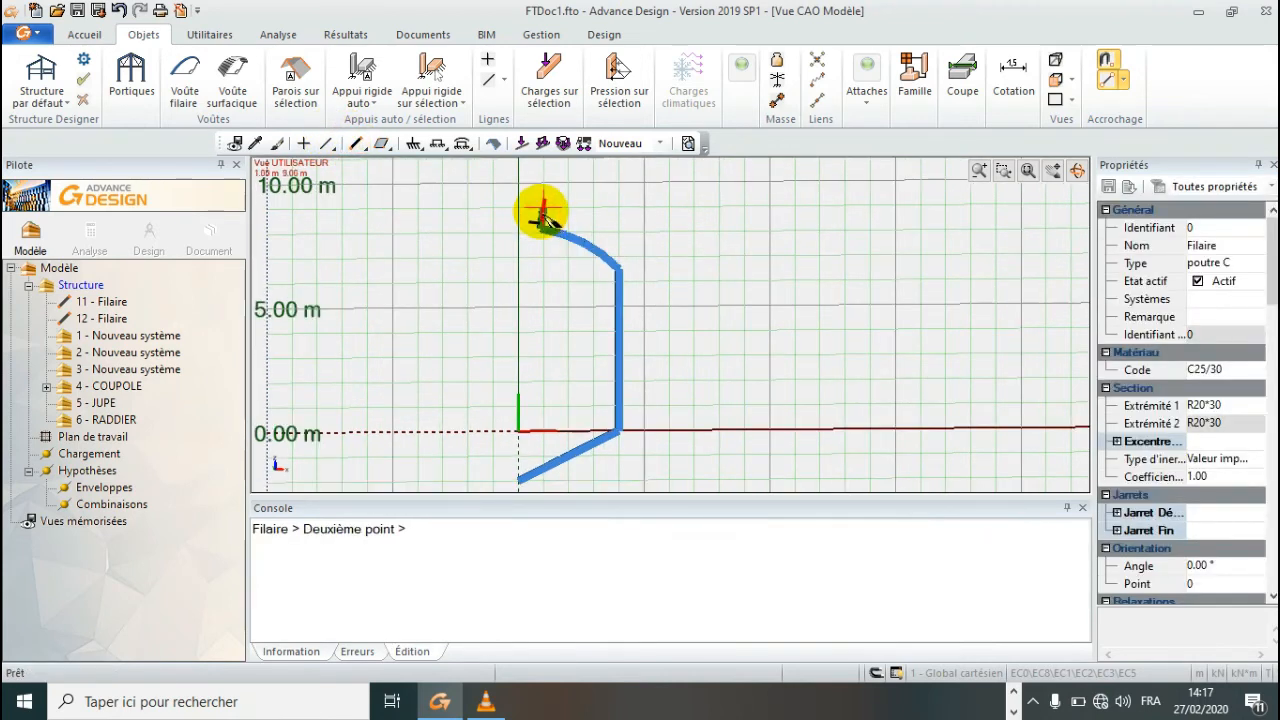
key("Escape")
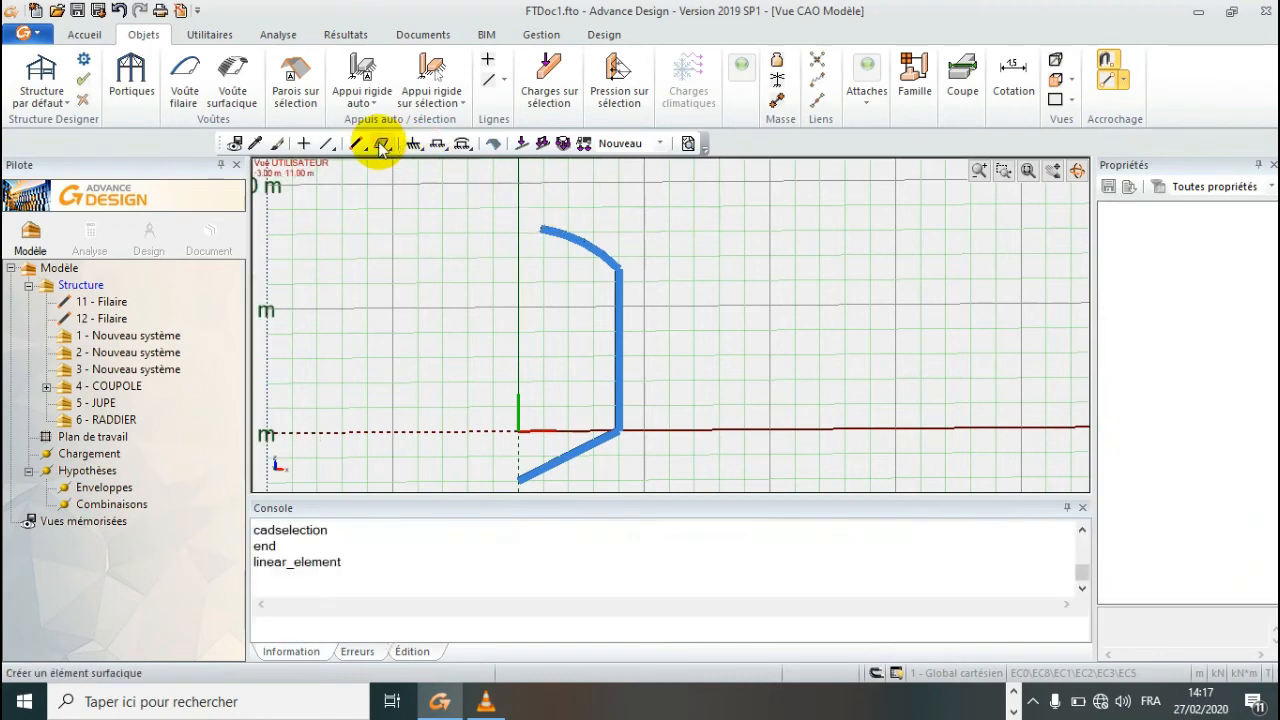
- Draw a vertical linear element from X 1 m, Z 9 m down to X 1 m, Z 8 m at the arch's upper end
left_click(354, 144)
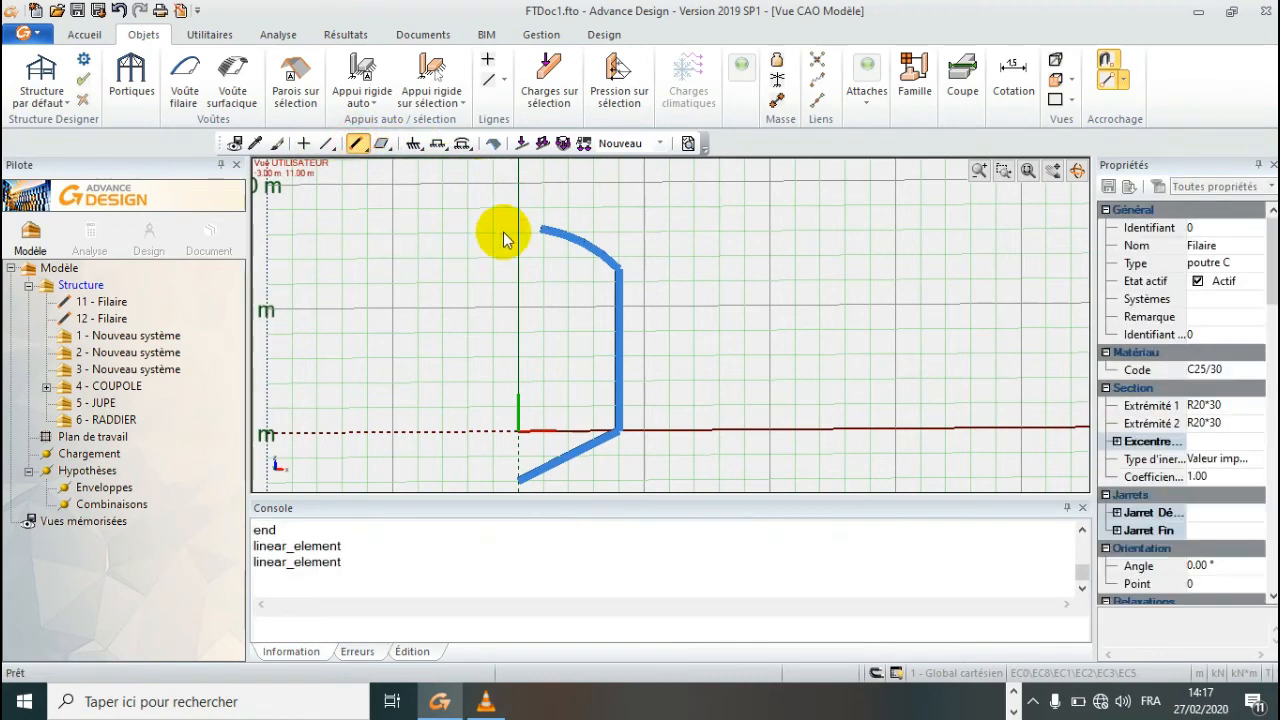
scroll(535, 224, "up", 2)
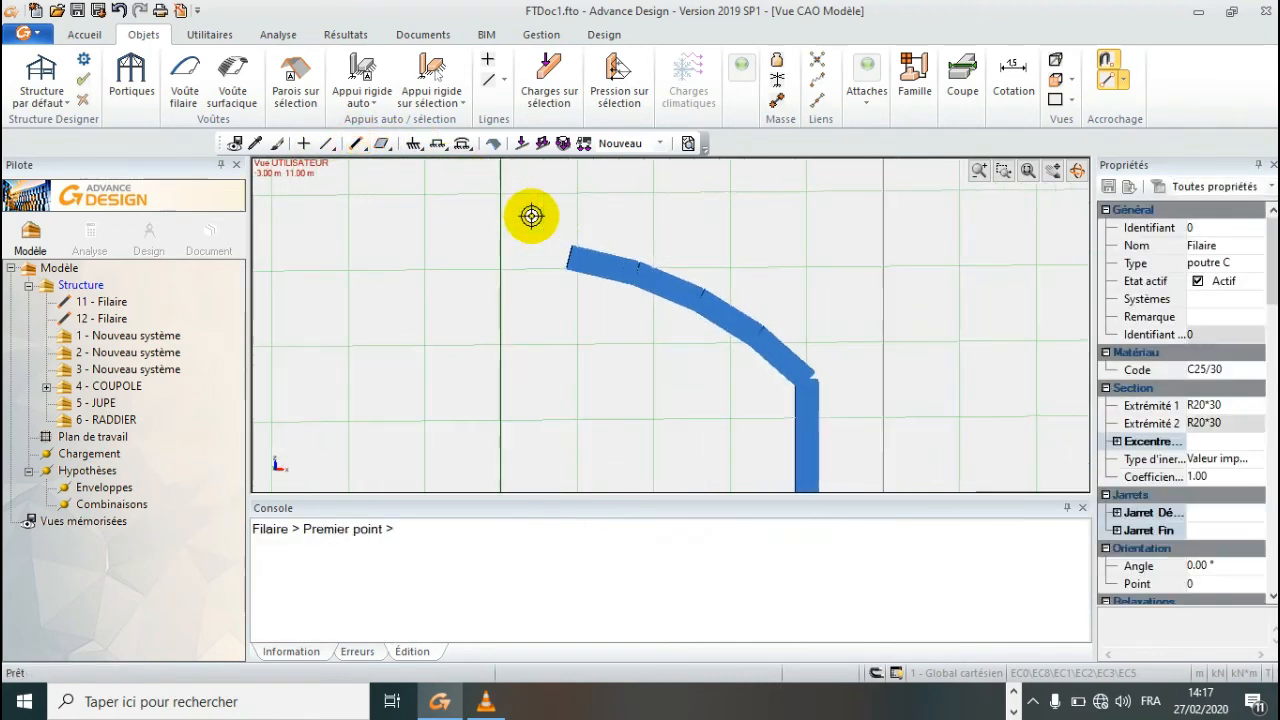
left_click(577, 191)
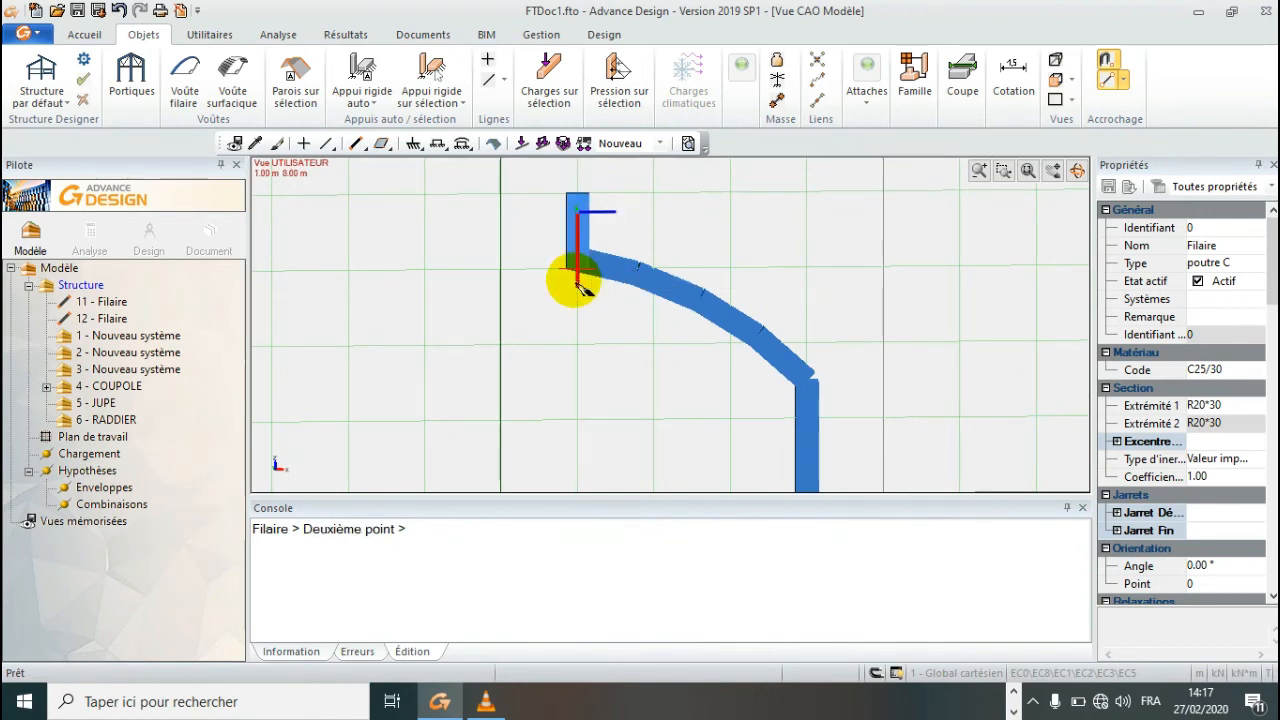
scroll(592, 281, "up", 1)
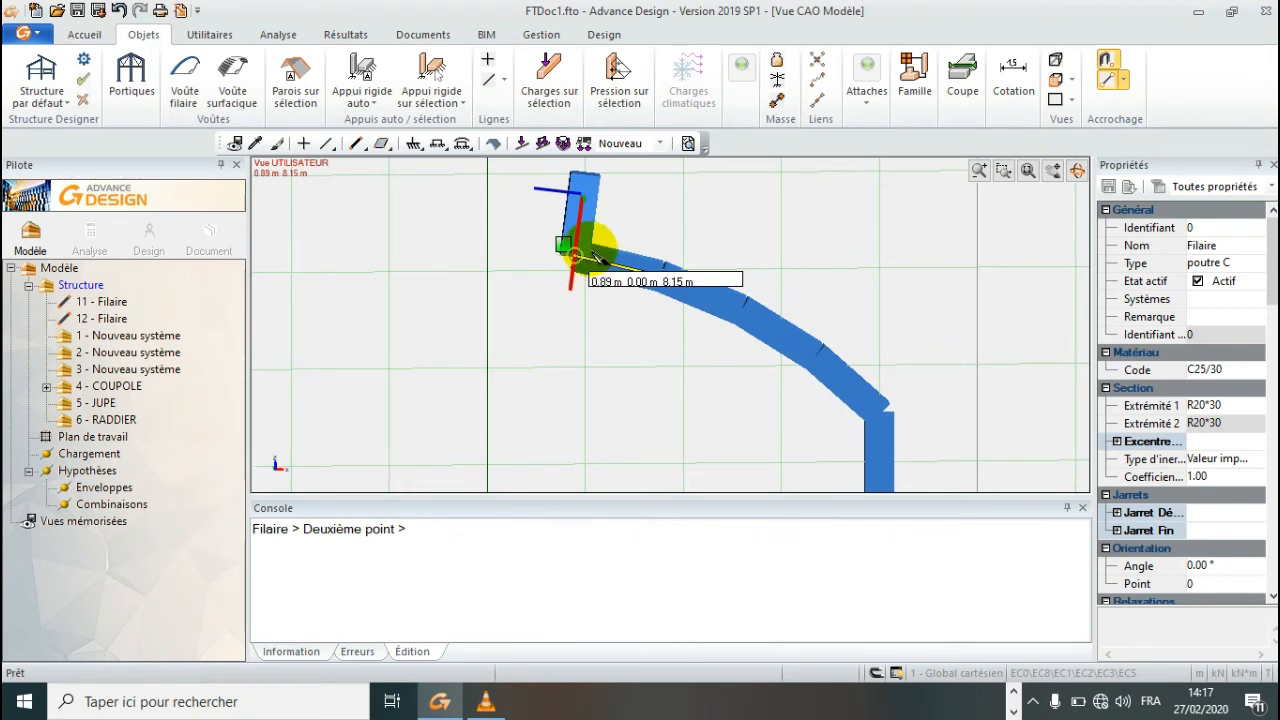
scroll(590, 246, "down", 1)
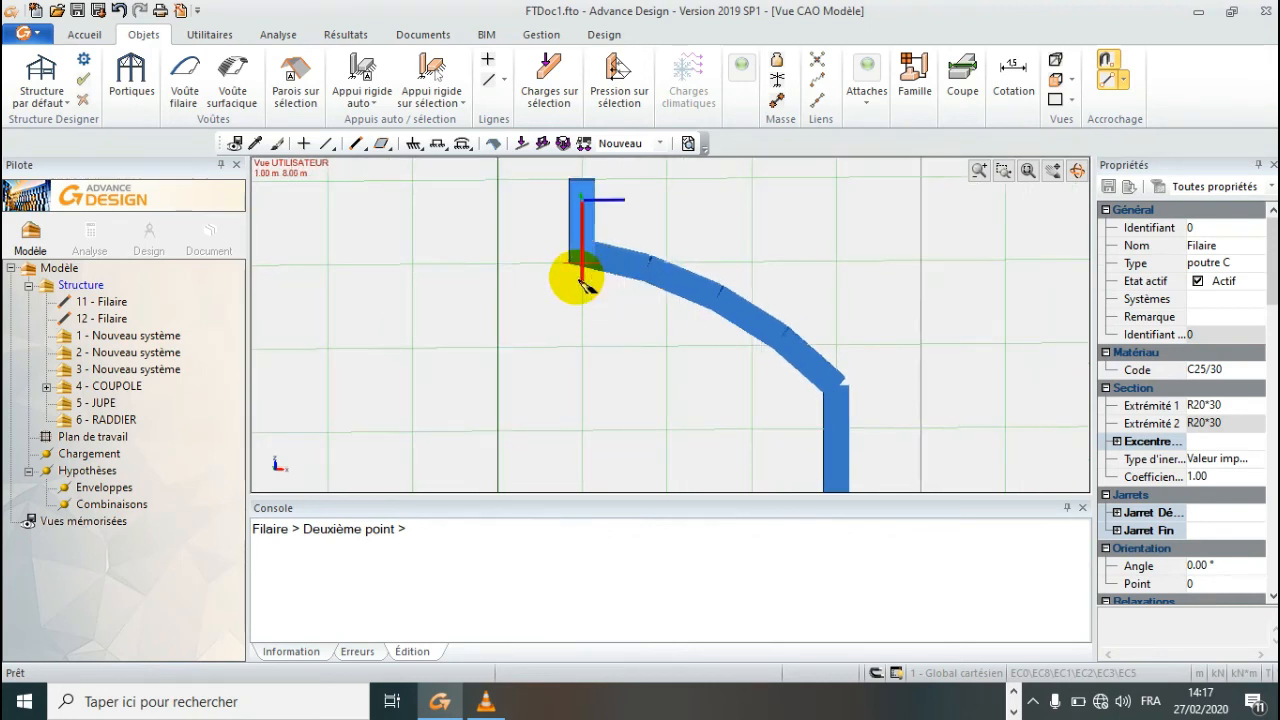
left_click(588, 281)
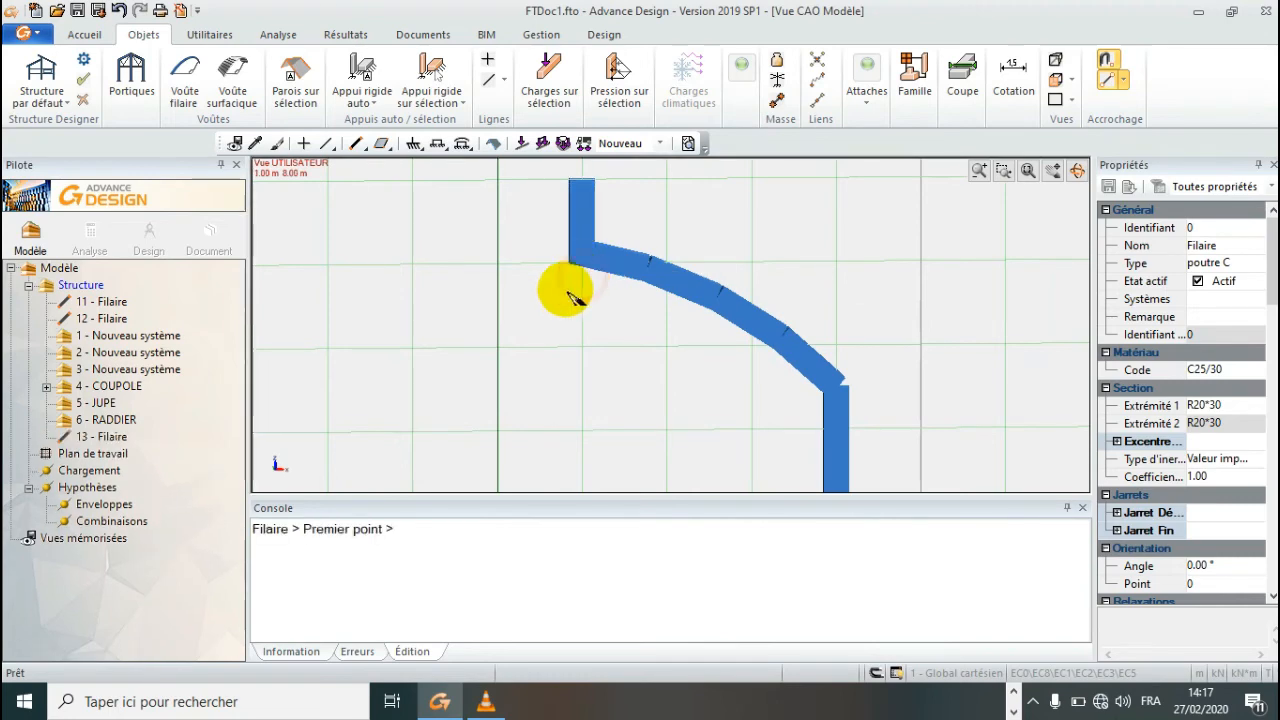
scroll(572, 257, "down", 3)
scroll(584, 226, "down", 1)
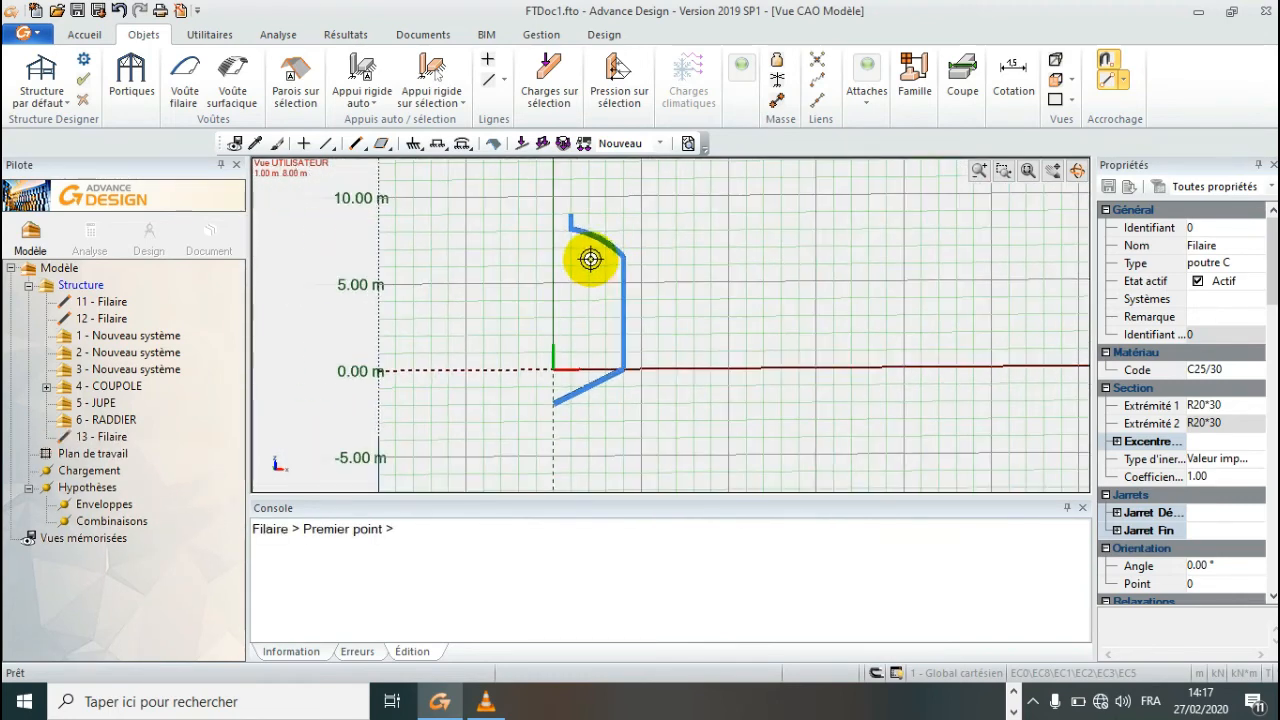
key("Escape")
- Add the Extrusion d'un élément command from the AdvanceDesign category to the quick access commands
left_click_drag(449, 189, 700, 464)
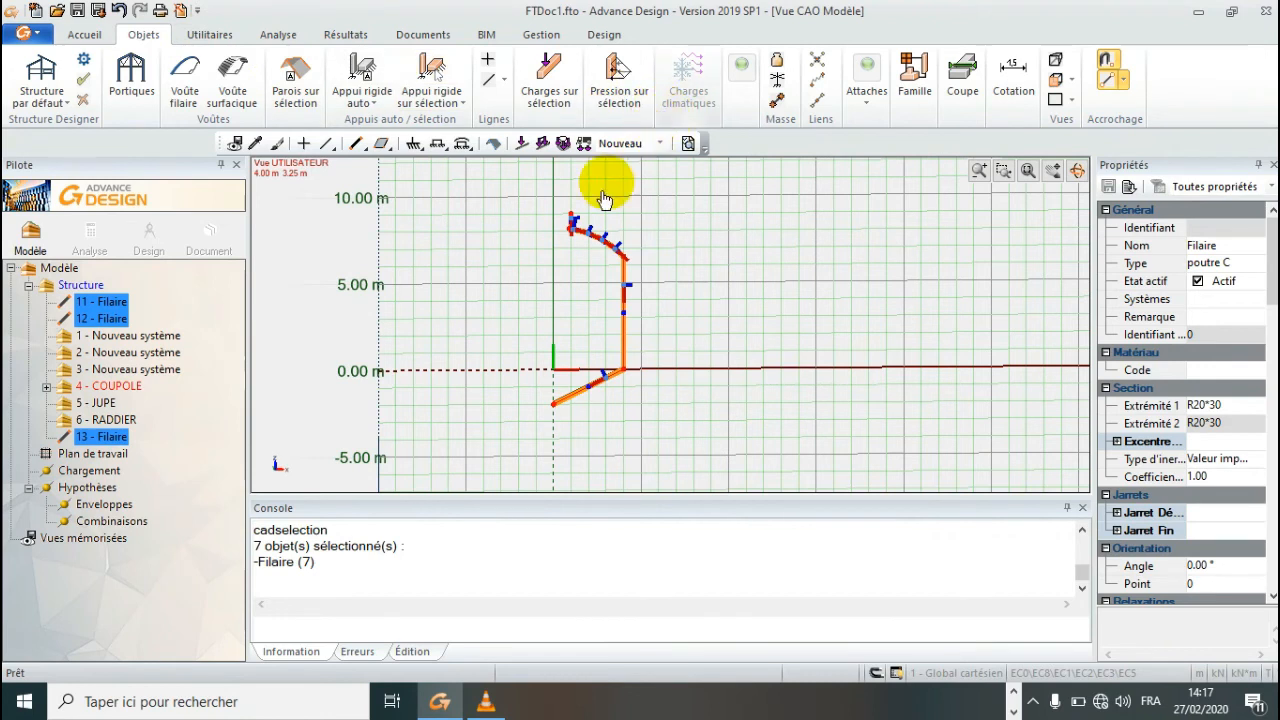
key("Escape")
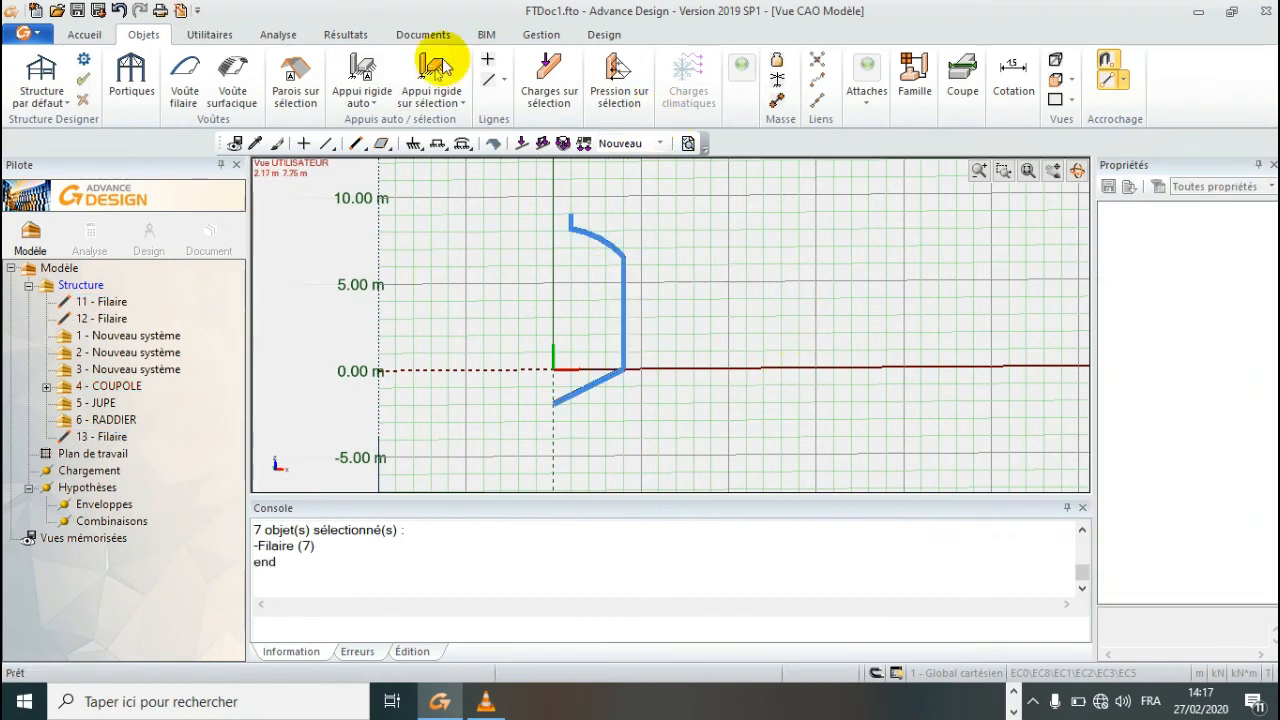
right_click(325, 10)
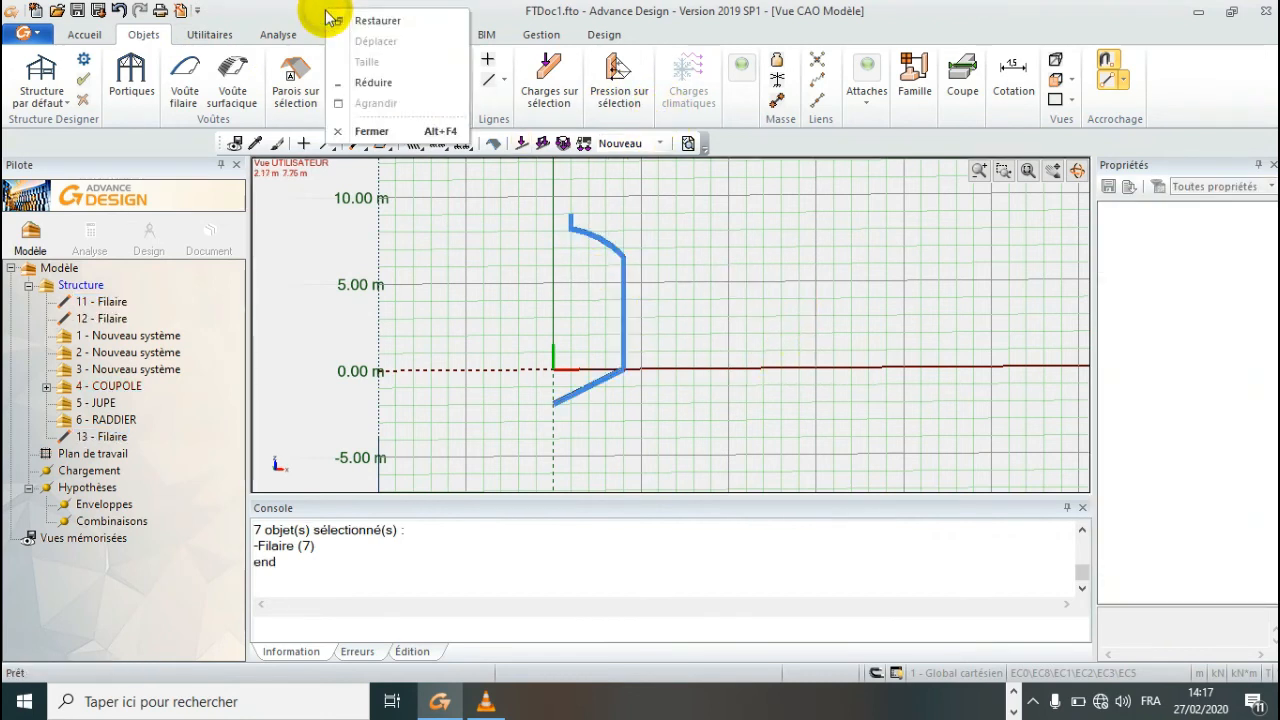
left_click(199, 11)
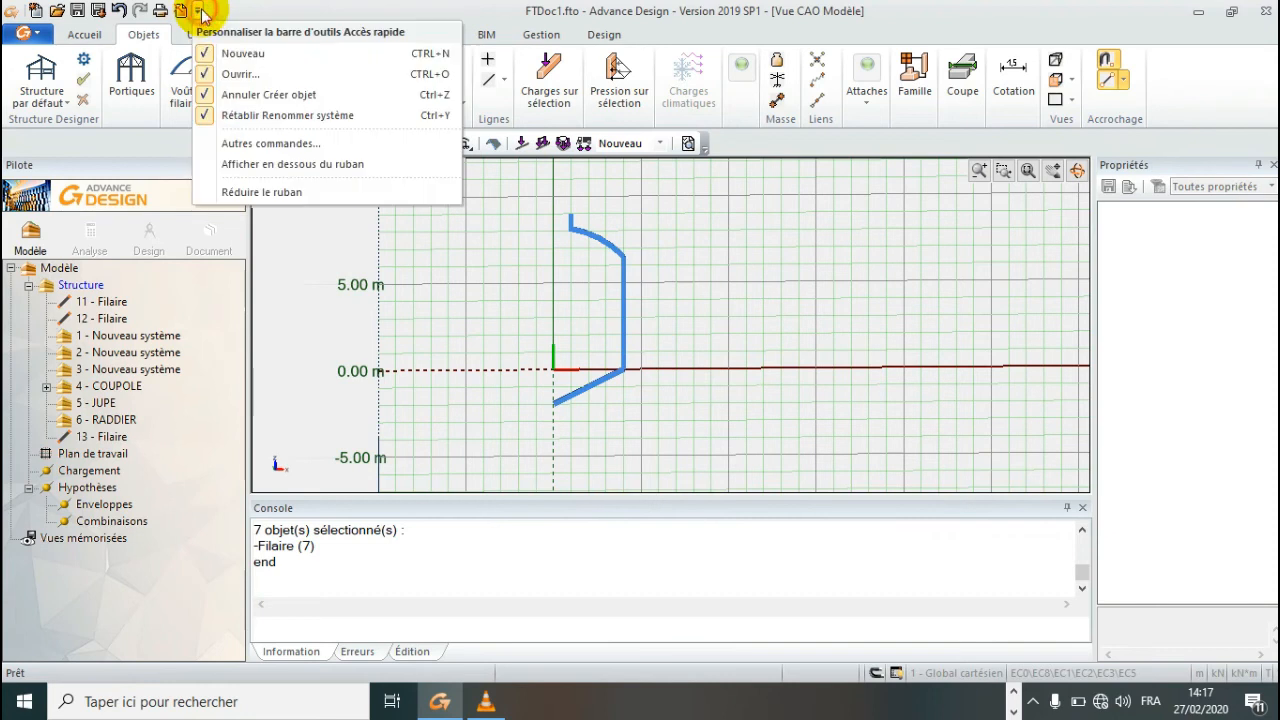
left_click(325, 150)
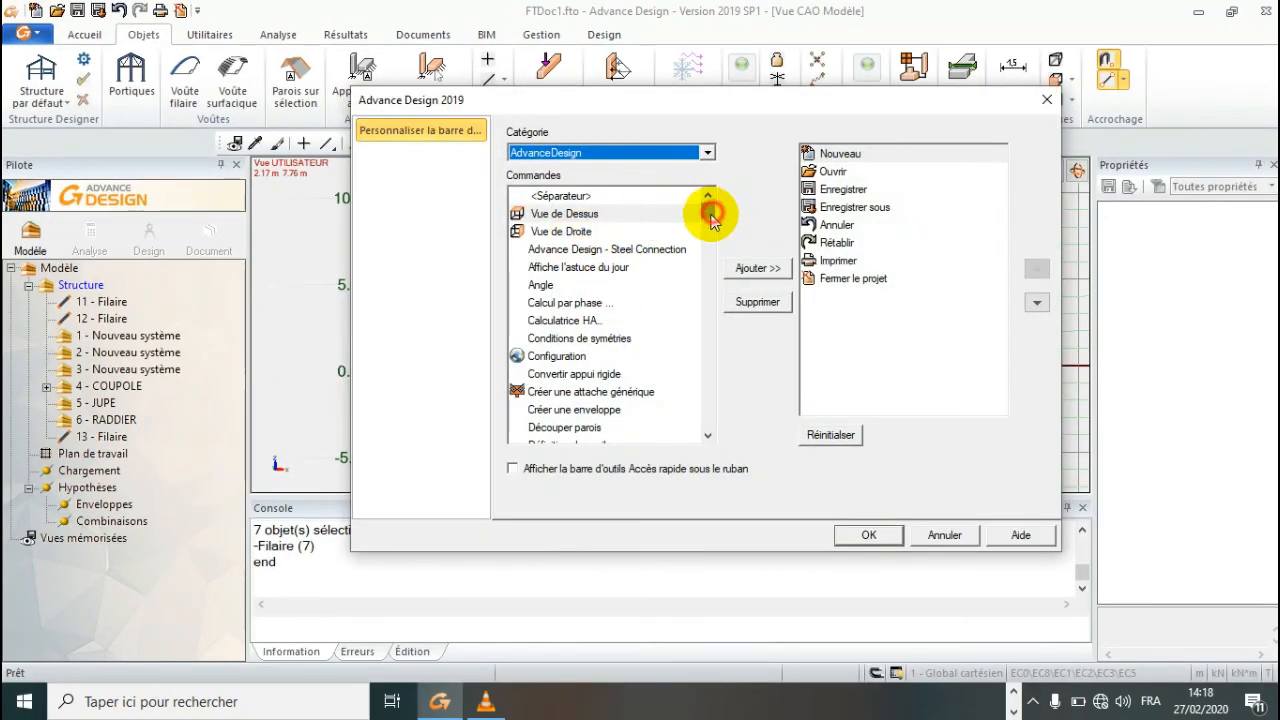
left_click_drag(710, 214, 708, 350)
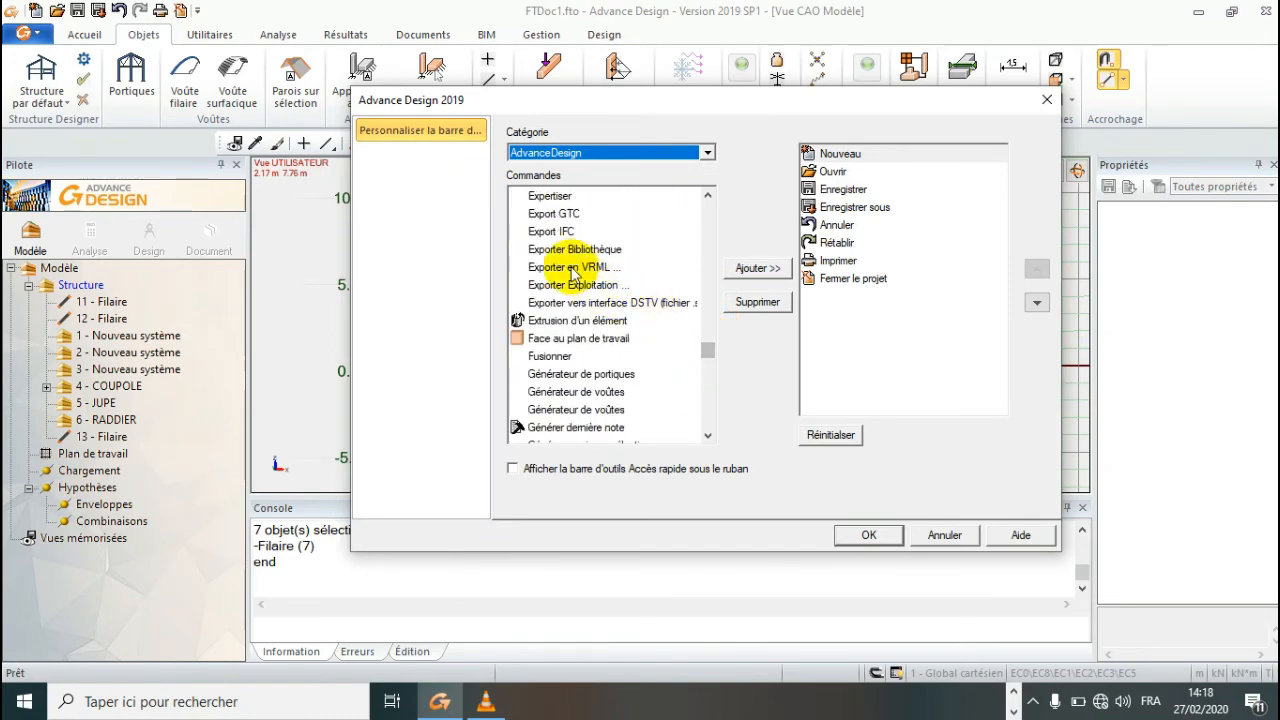
left_click(538, 322)
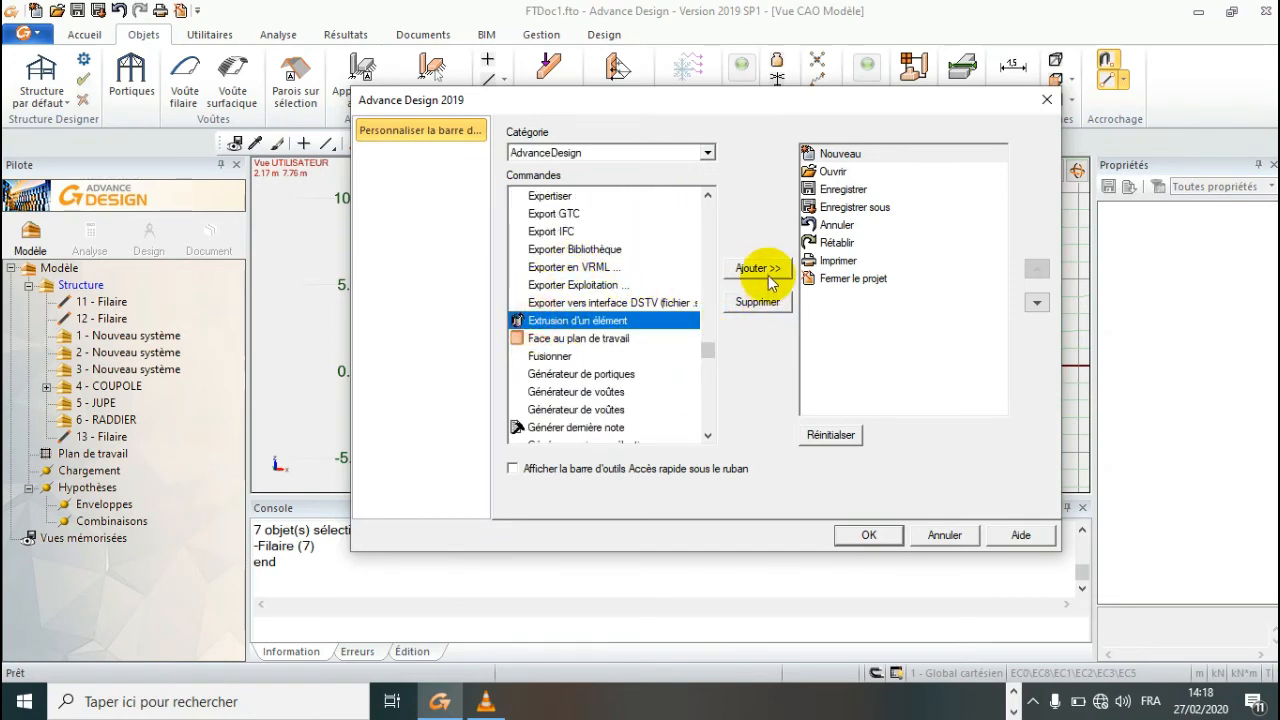
left_click(757, 268)
left_click(869, 535)
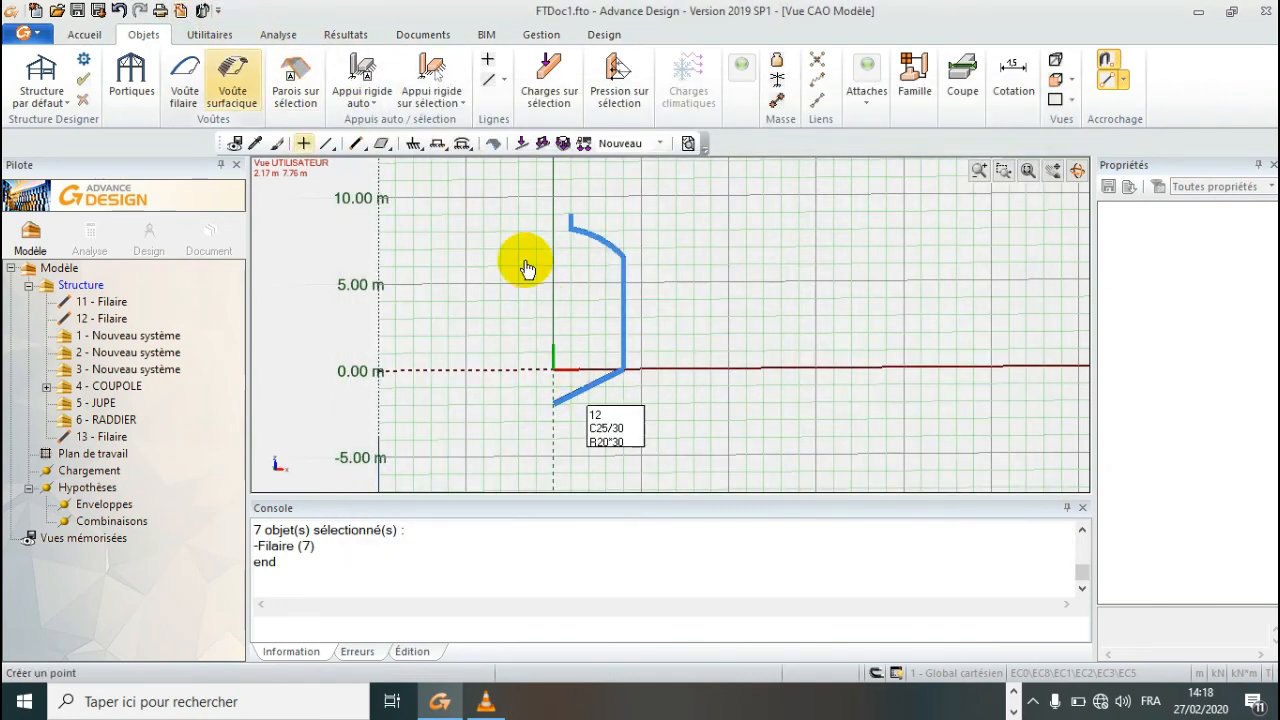
- Select all linear elements of the tank profile and set up a Rotation extrusion with a 9° angle and 40 repetitions
left_click(453, 180)
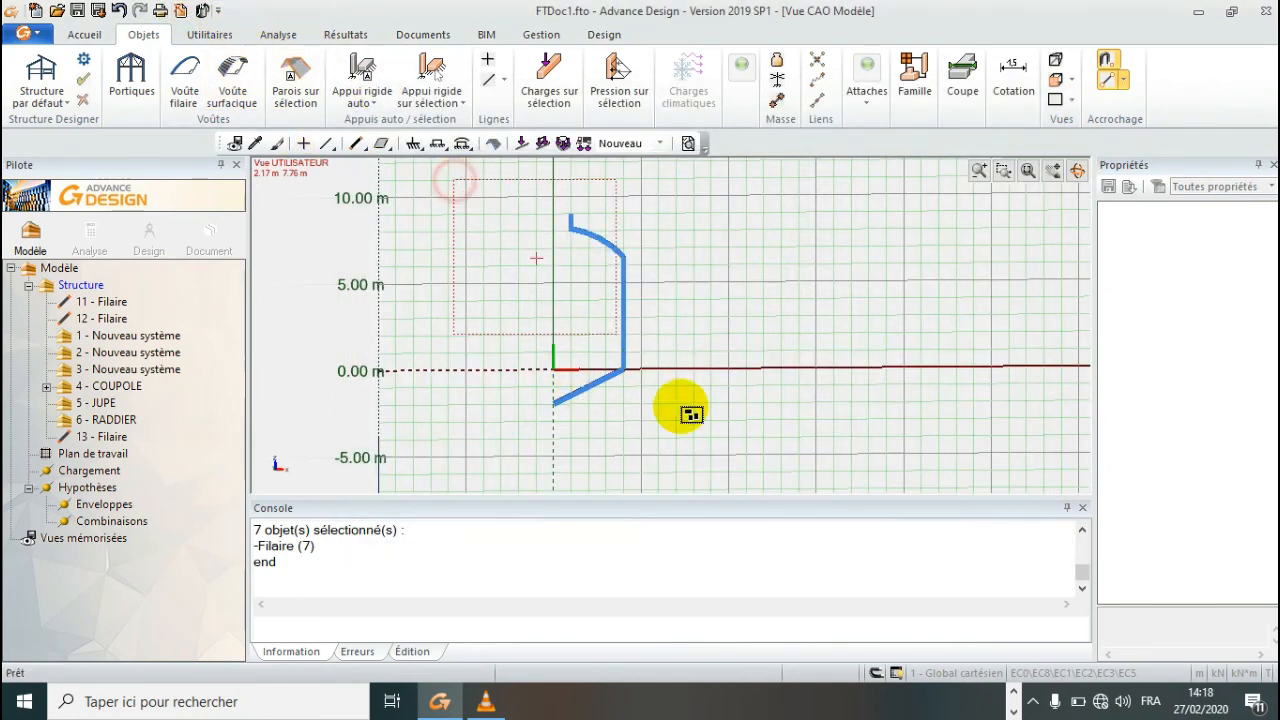
left_click(745, 466)
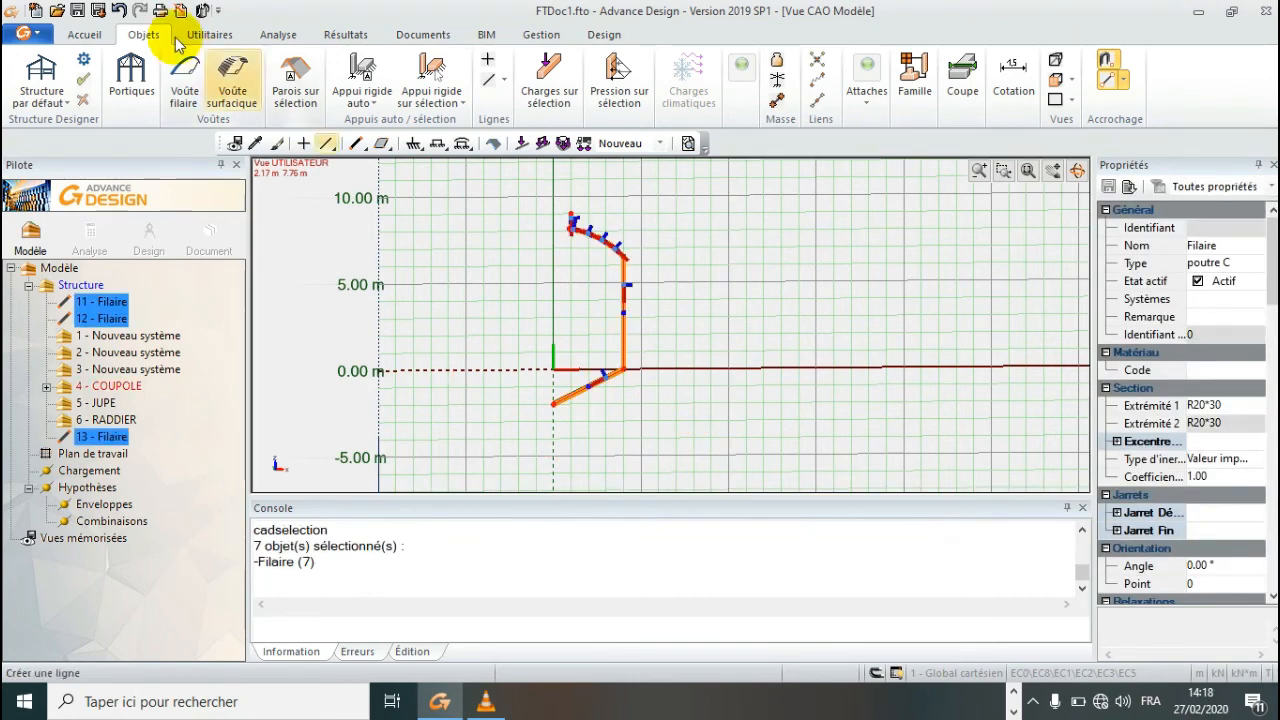
left_click(202, 12)
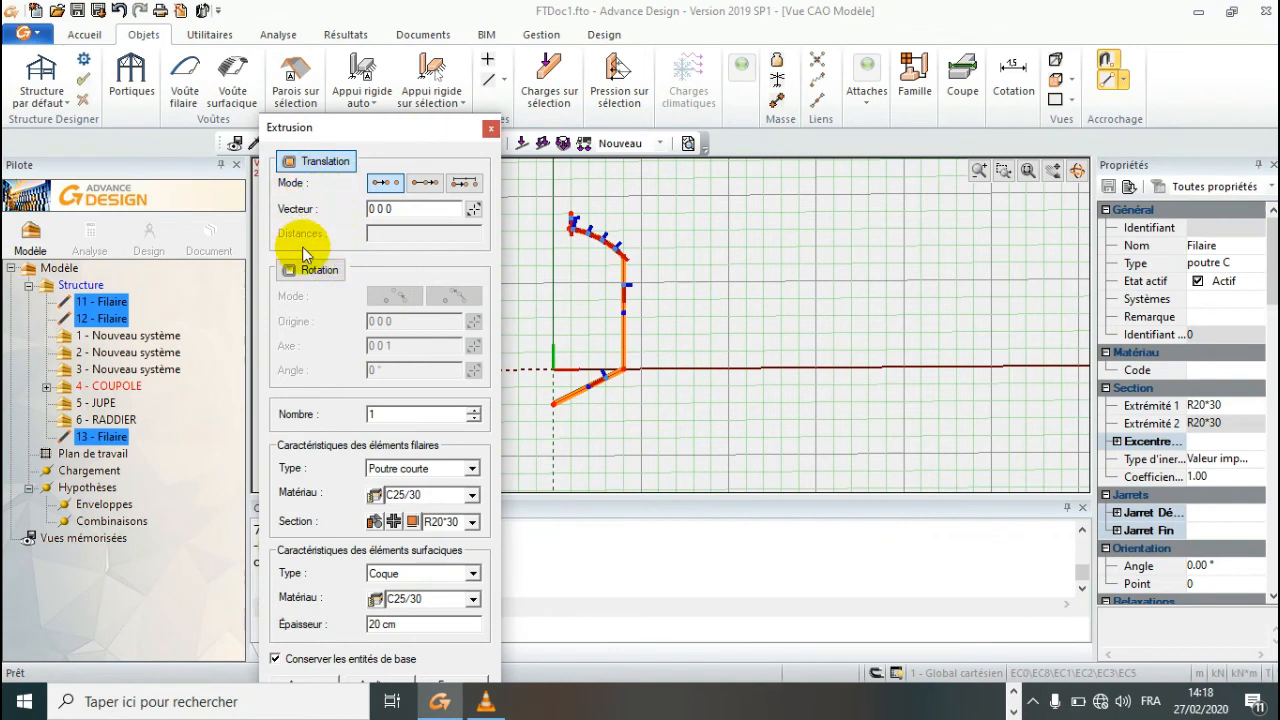
left_click(310, 280)
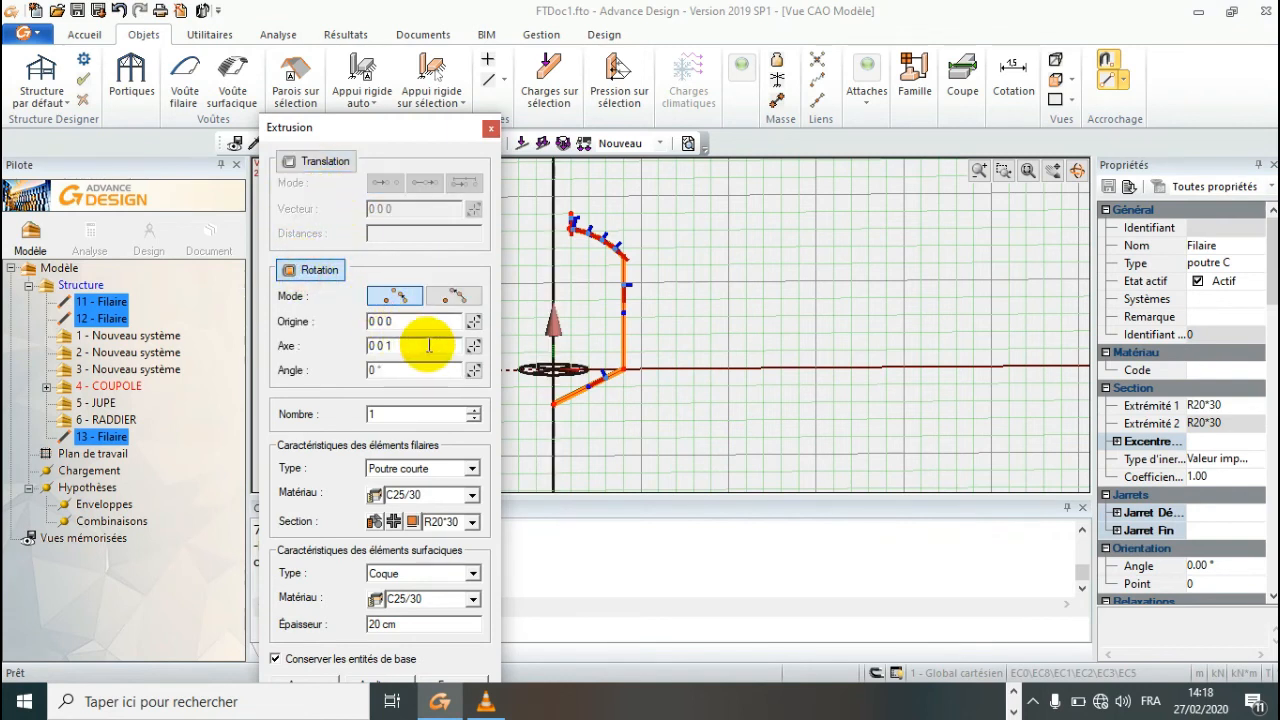
double_click(381, 369)
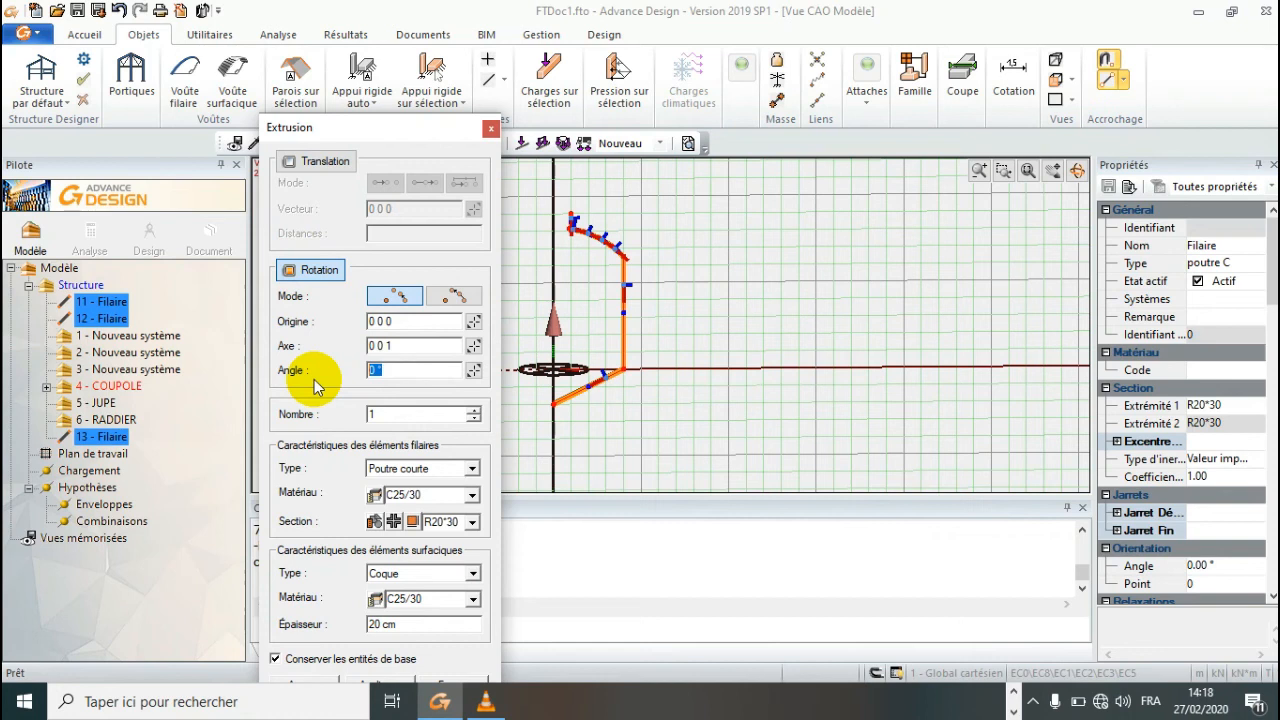
type("9")
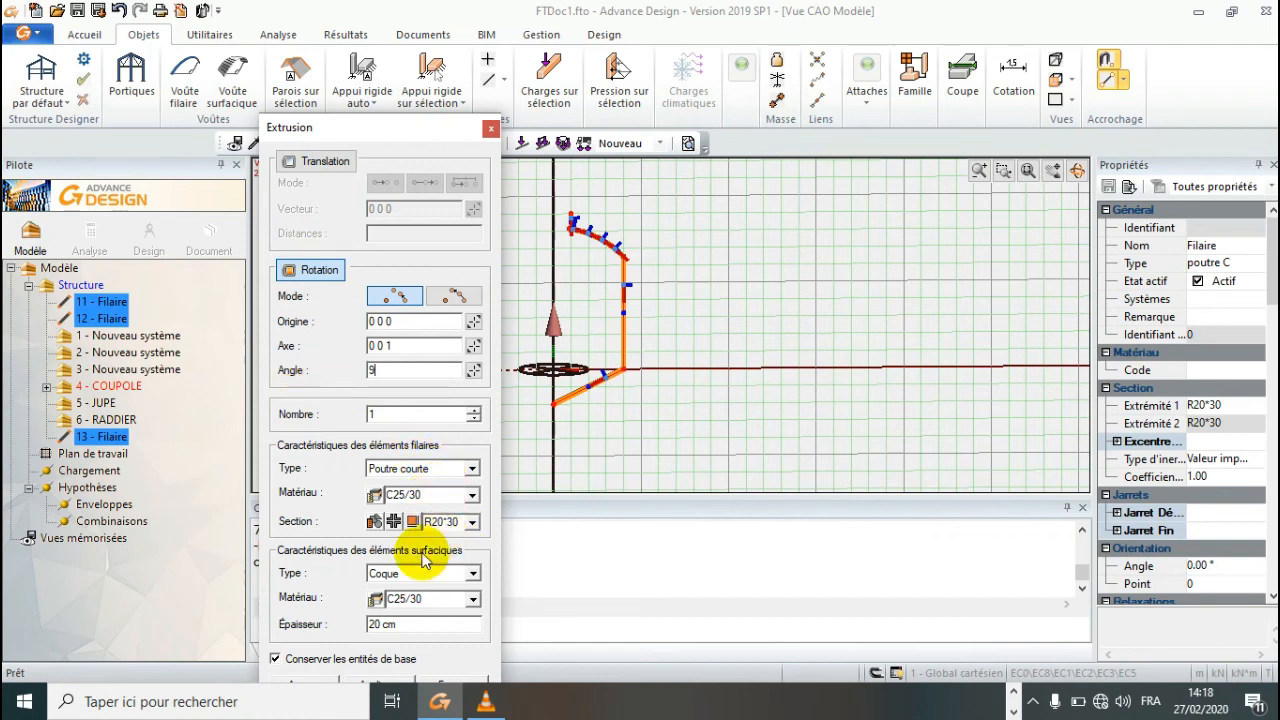
left_click_drag(397, 417, 353, 422)
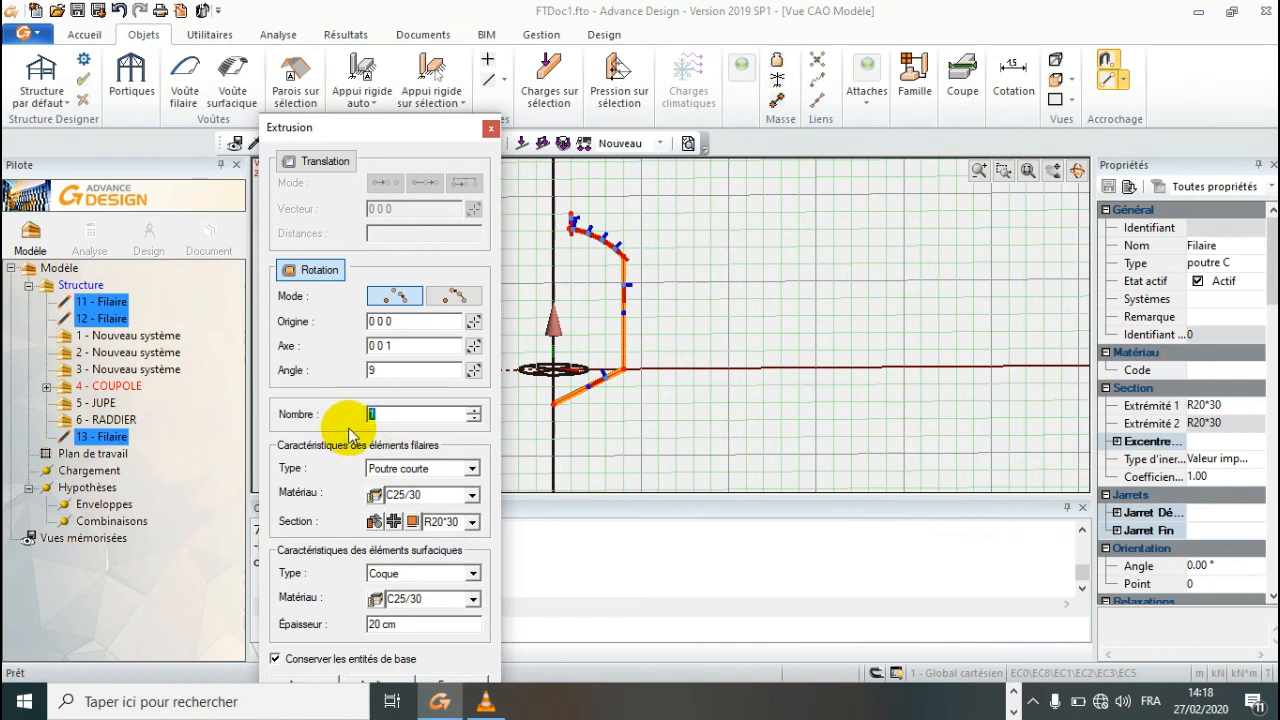
type("40")
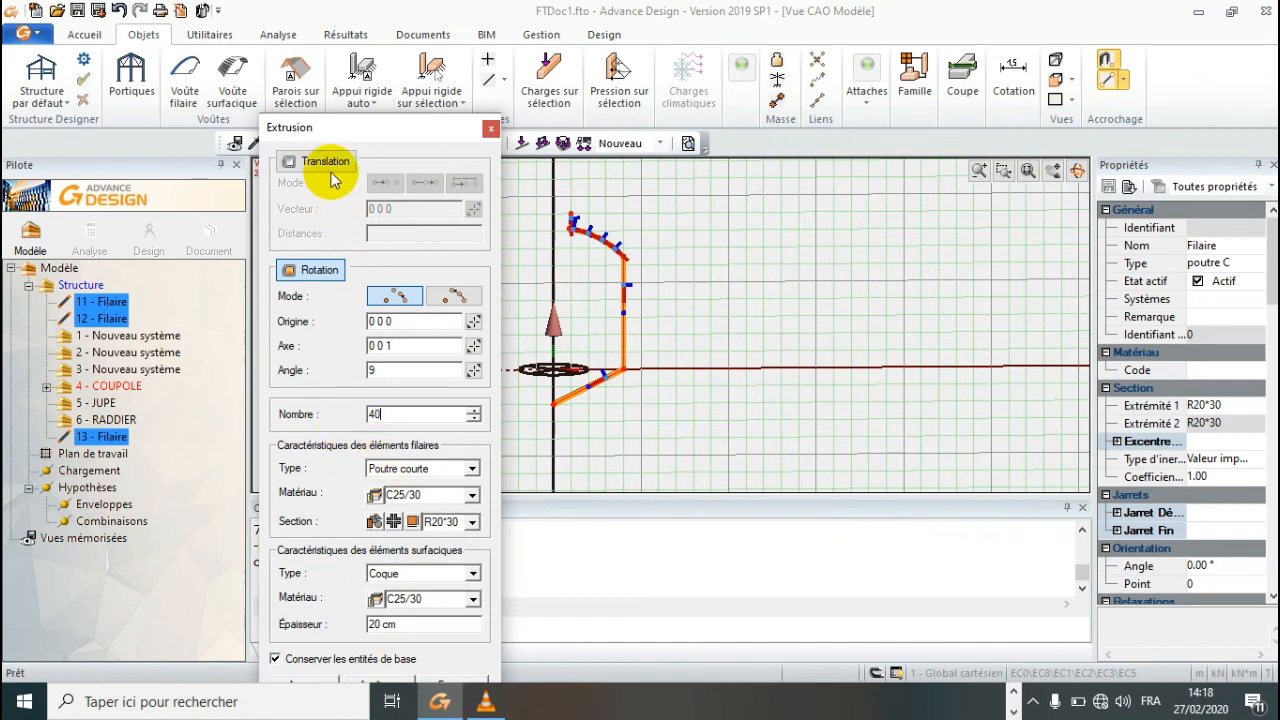
- Preview the rotational extrusion of the profile and apply it to generate the tank's shell surfaces
left_click_drag(346, 120, 317, 9)
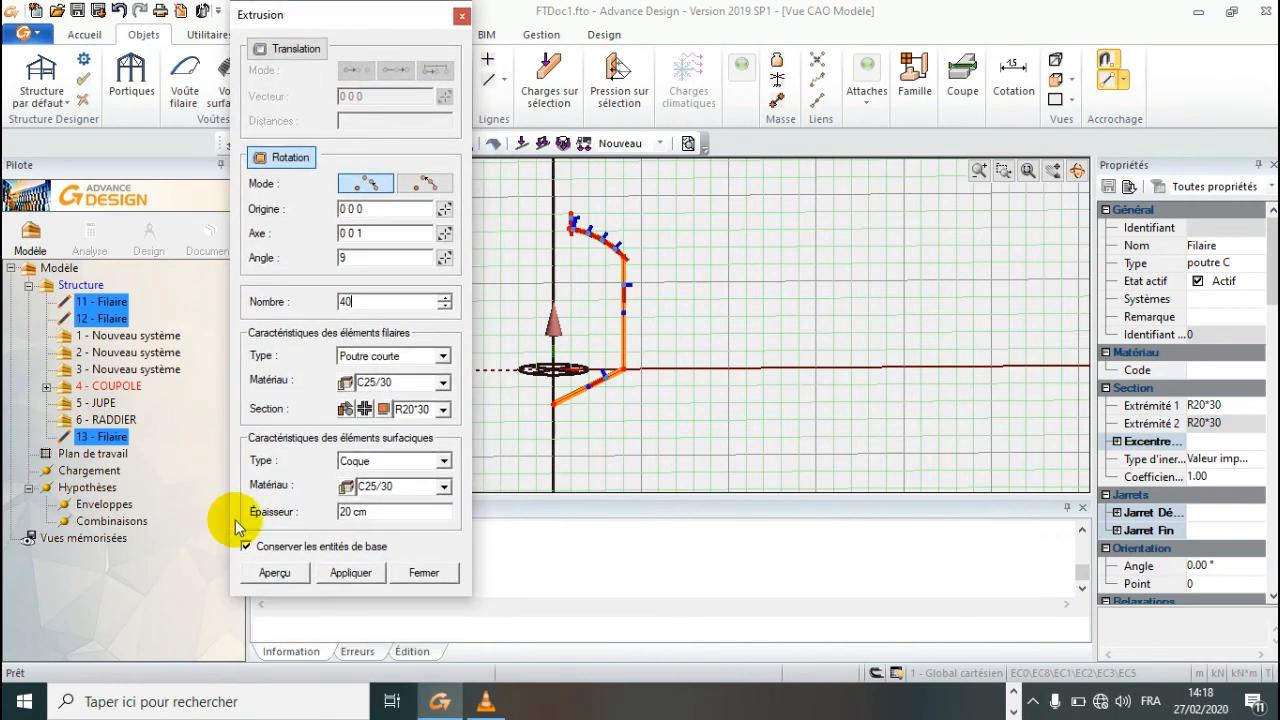
left_click(306, 568)
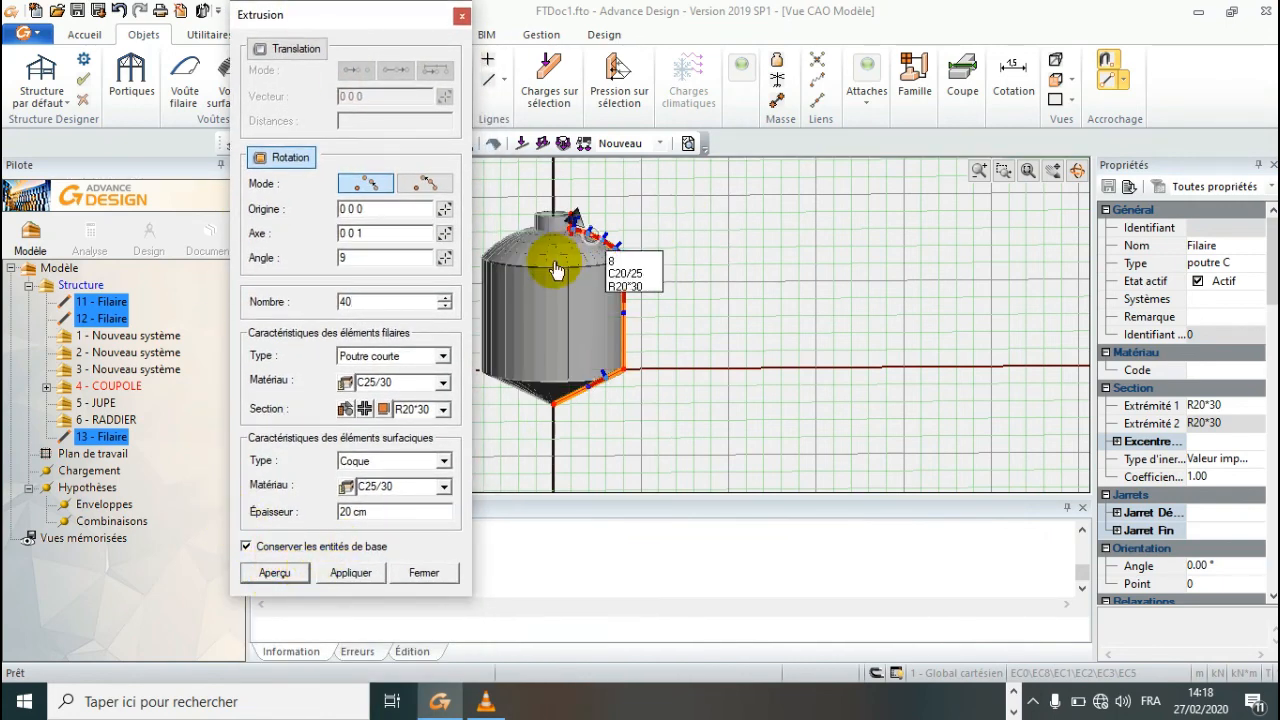
left_click(354, 574)
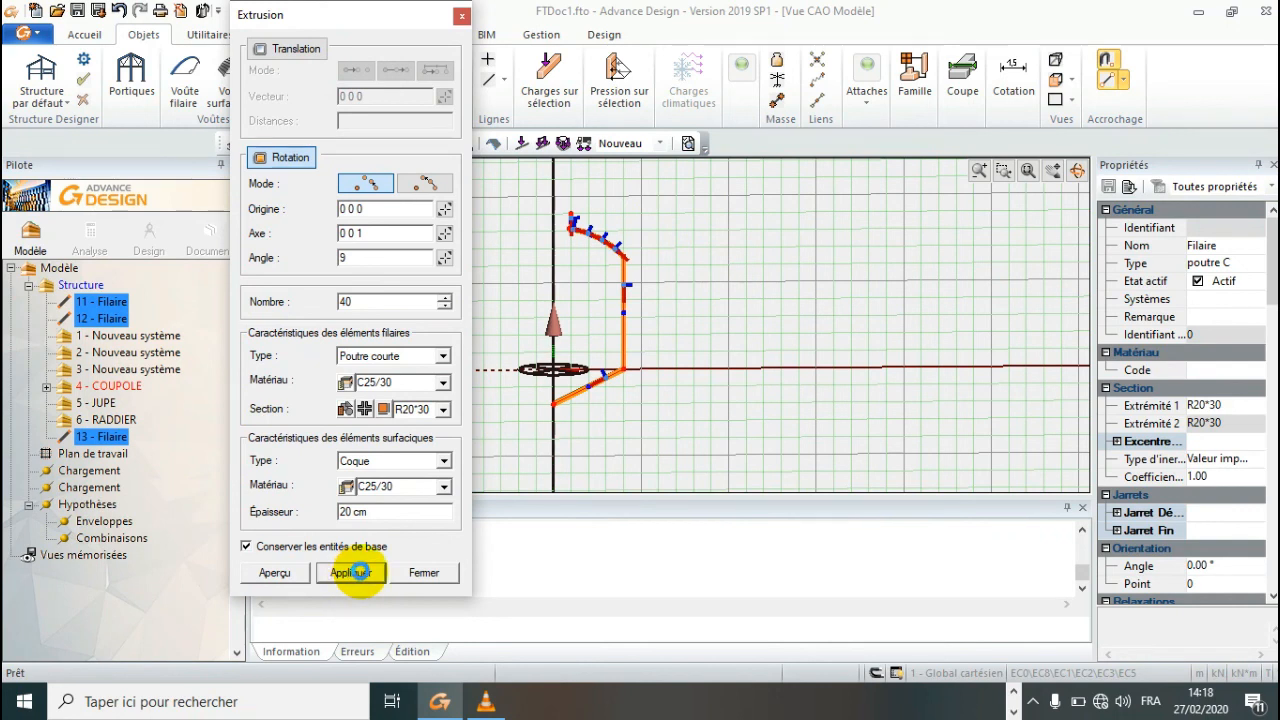
left_click(372, 571)
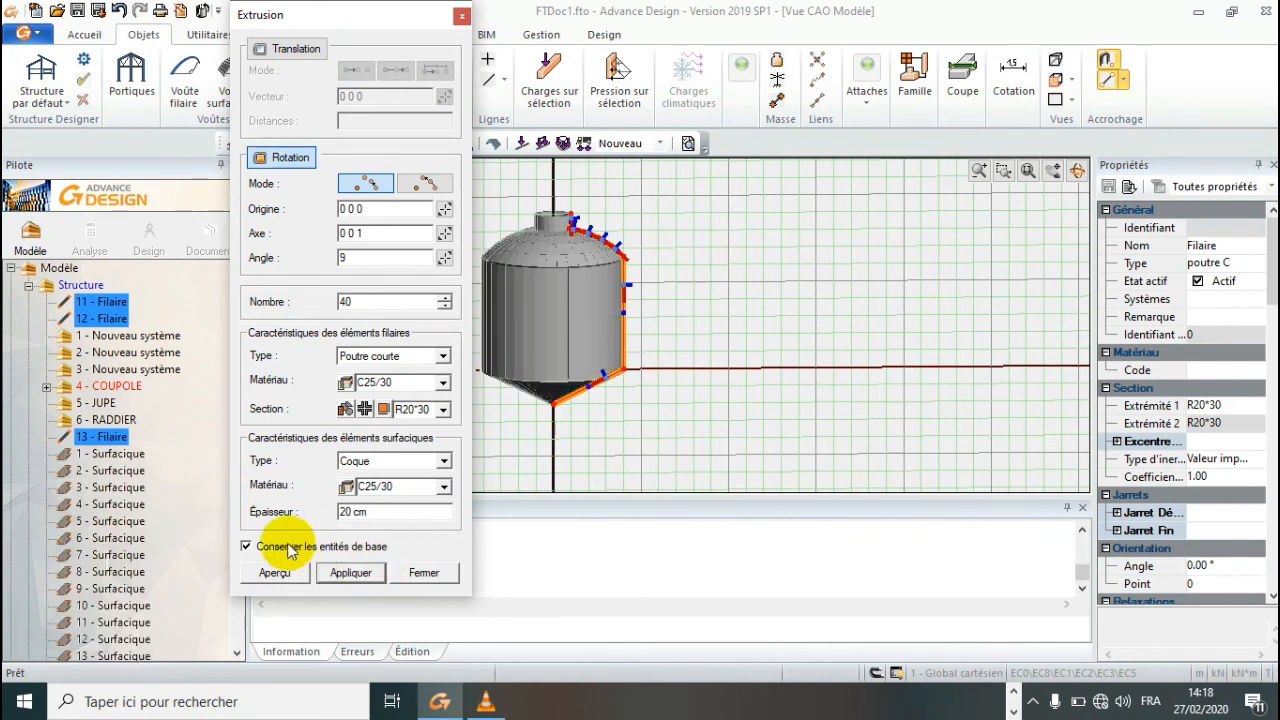
- Turn off keeping the base entities, apply the extrusion again and finish the command
left_click(246, 546)
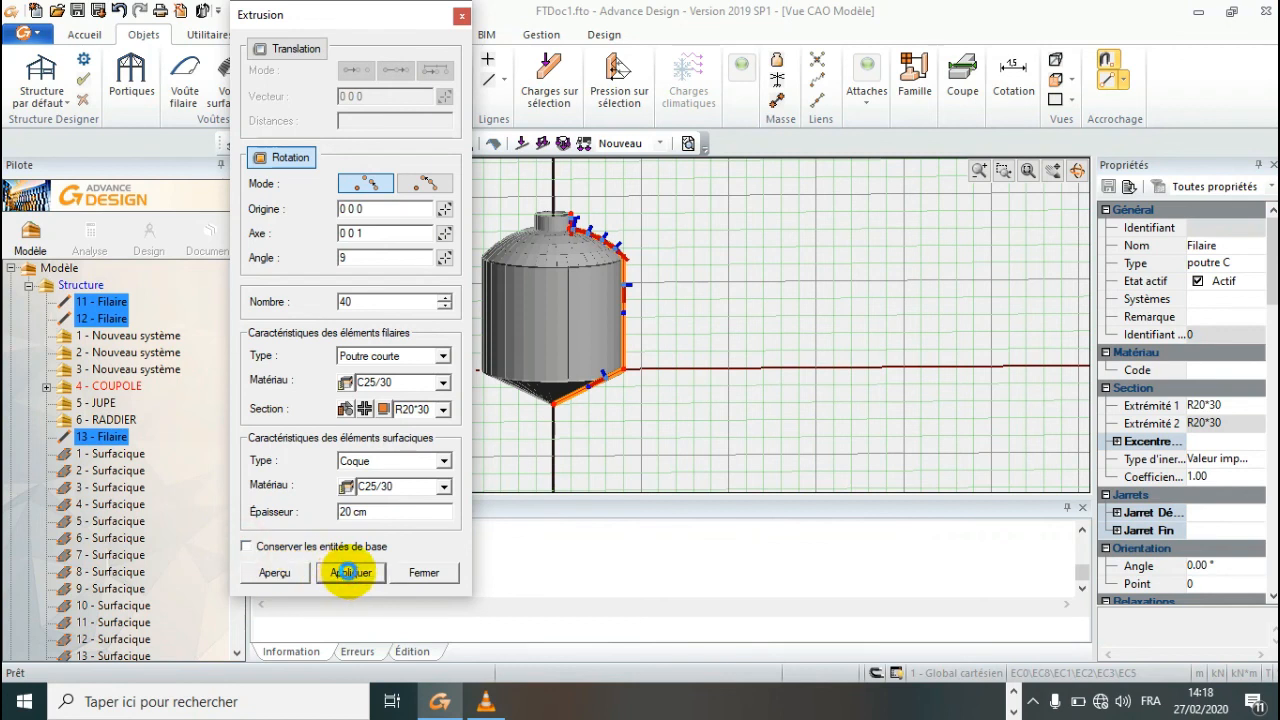
left_click(350, 572)
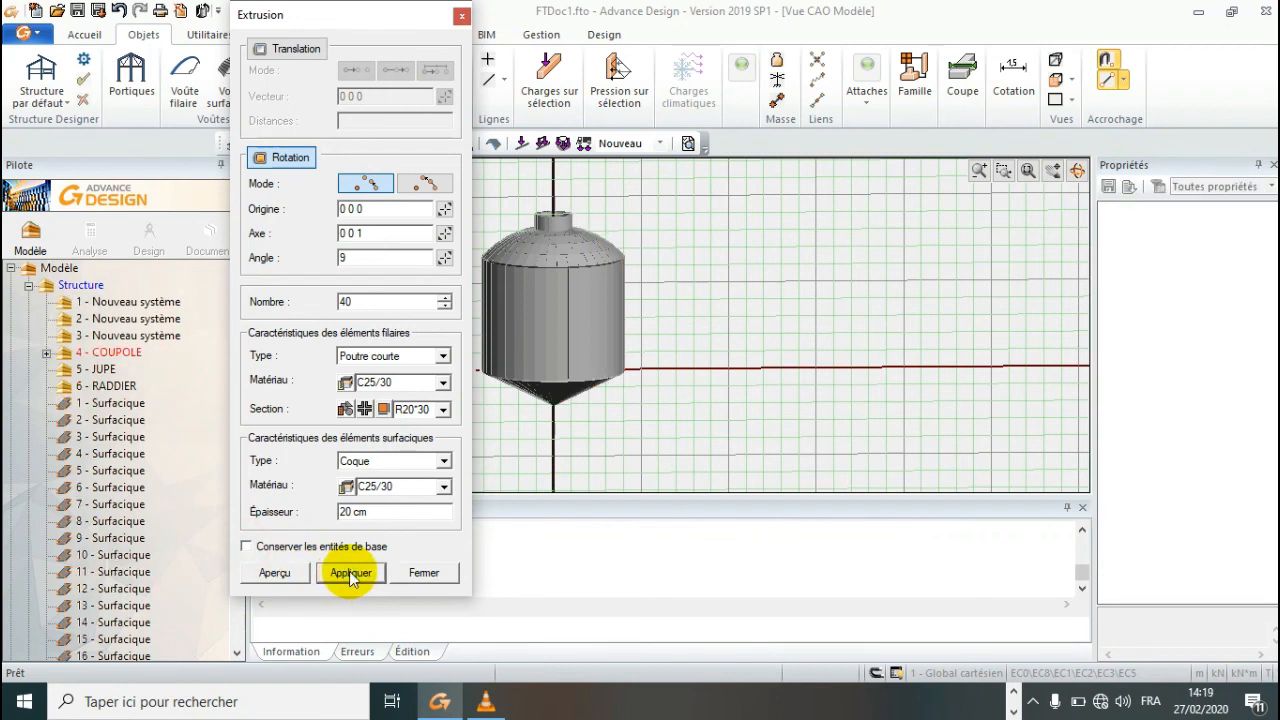
left_click(416, 571)
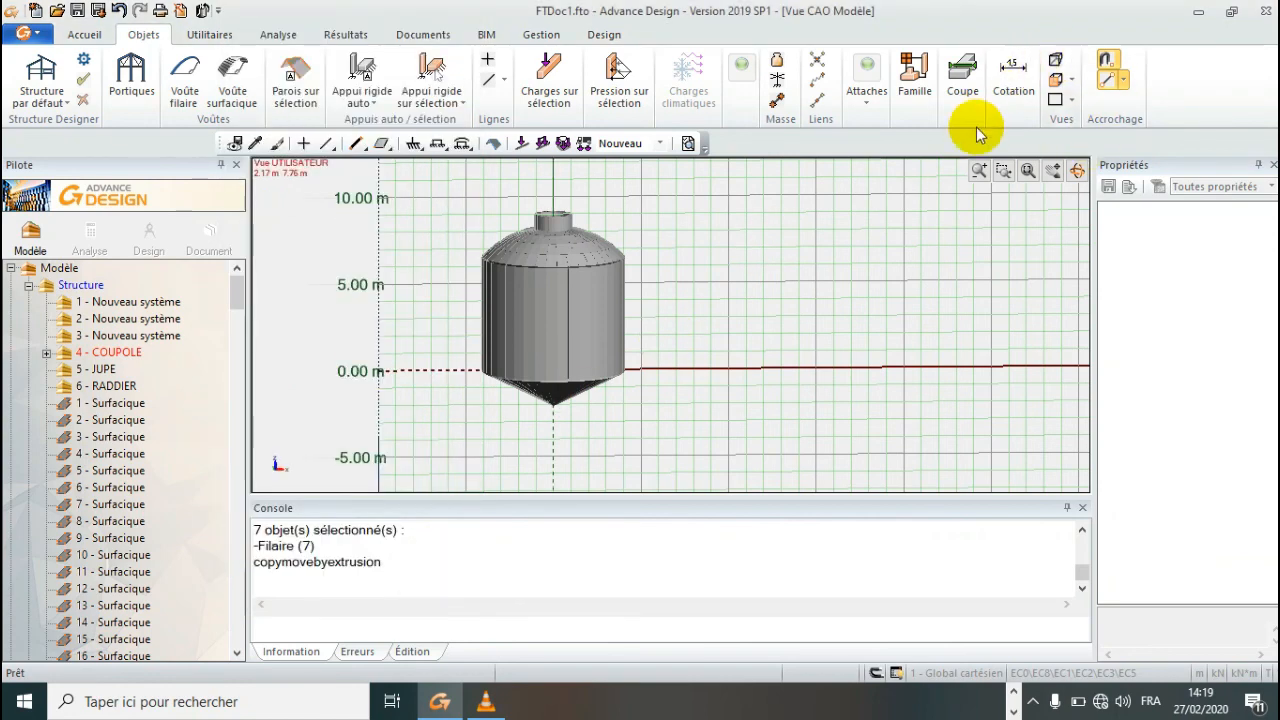
- Hide the work plane grid and inspect the tank's dome, wall and conical bottom from above and below
left_click(85, 35)
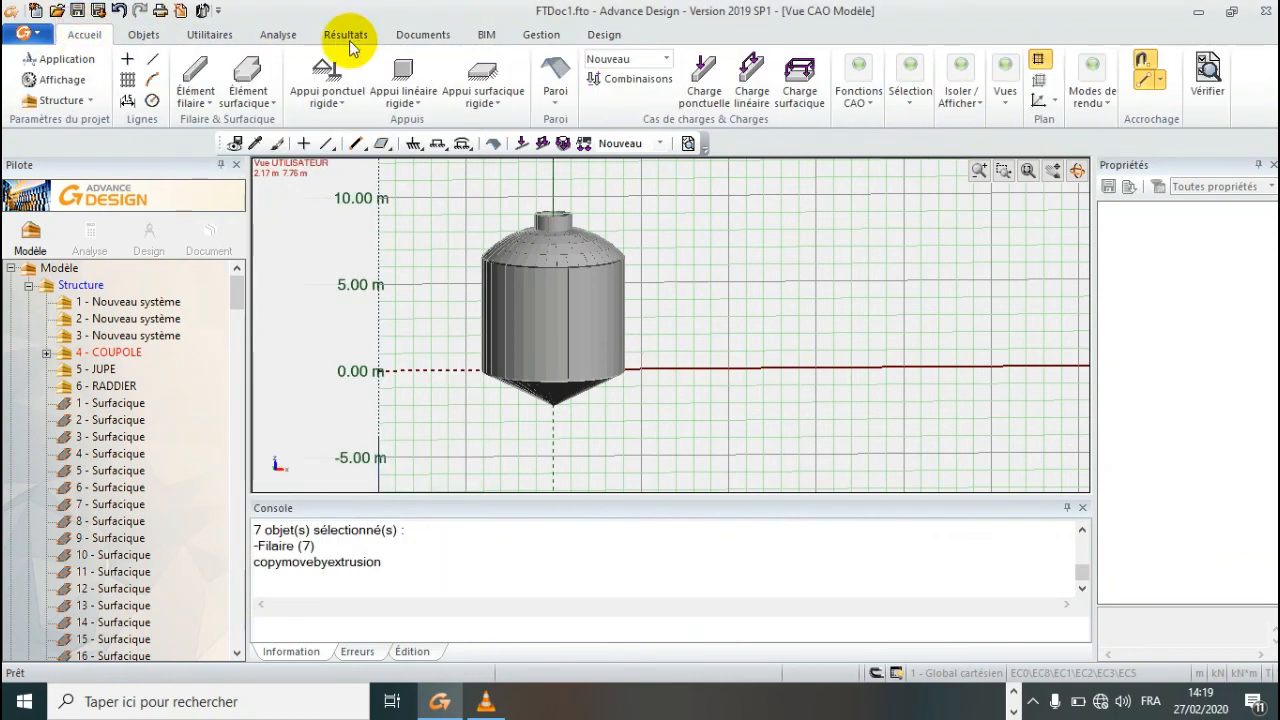
left_click(1037, 63)
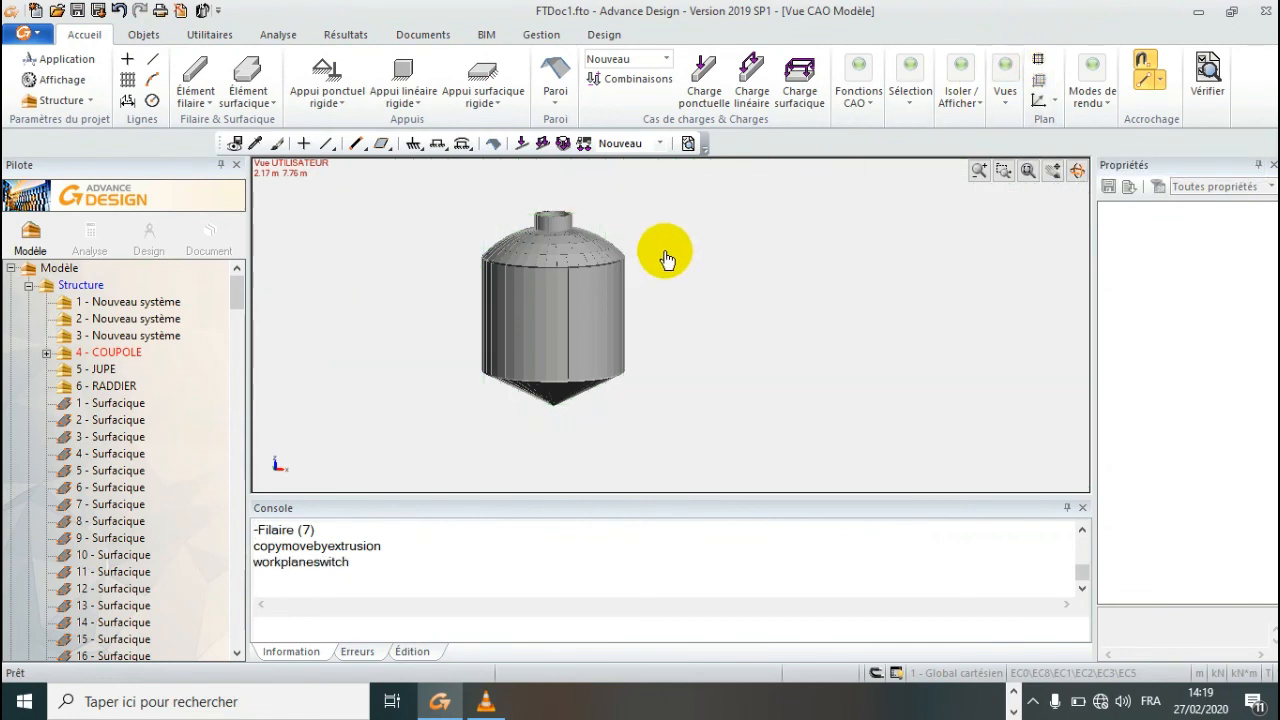
left_click(1077, 170)
left_click_drag(543, 266, 644, 359)
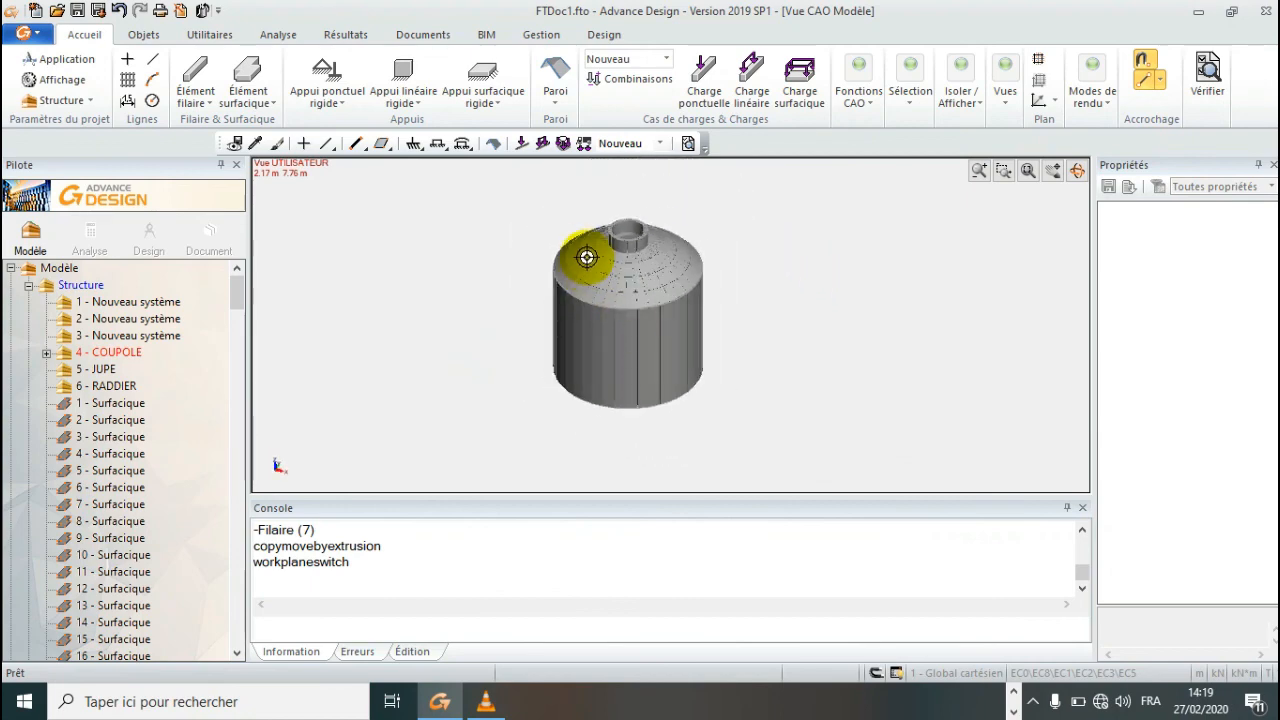
left_click_drag(739, 253, 695, 330)
left_click_drag(723, 281, 793, 263)
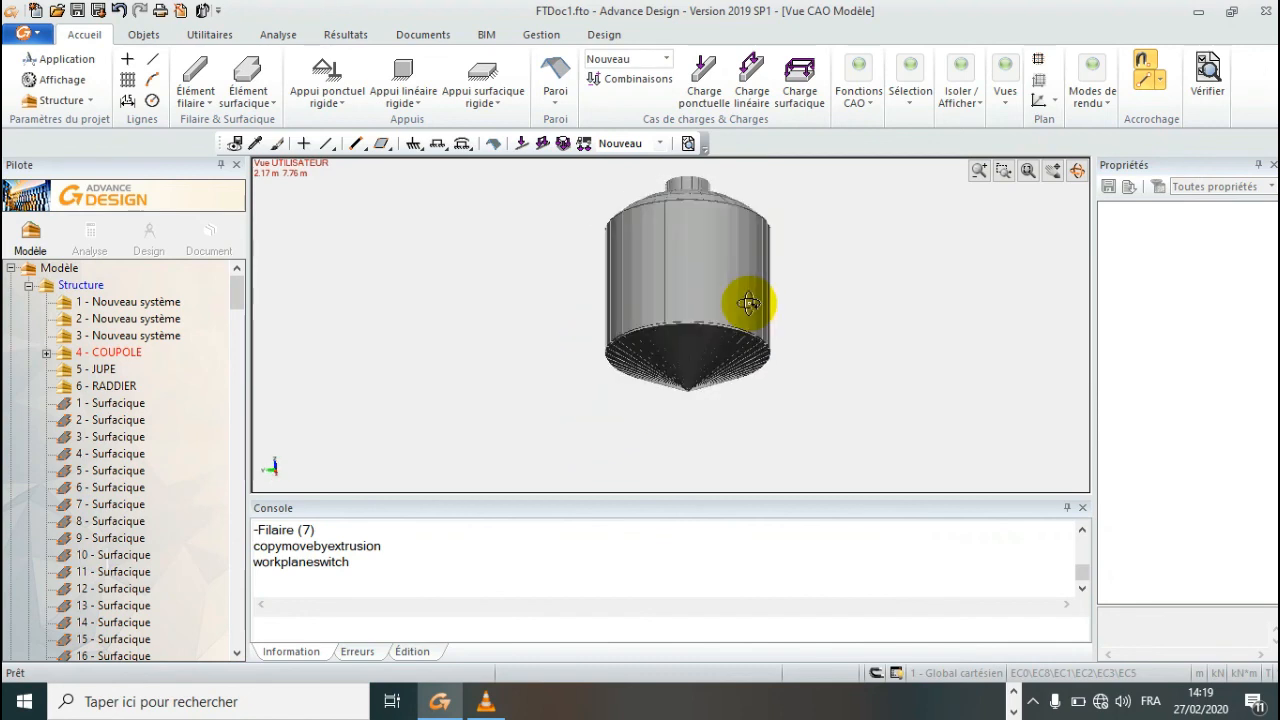
left_click_drag(737, 218, 679, 288)
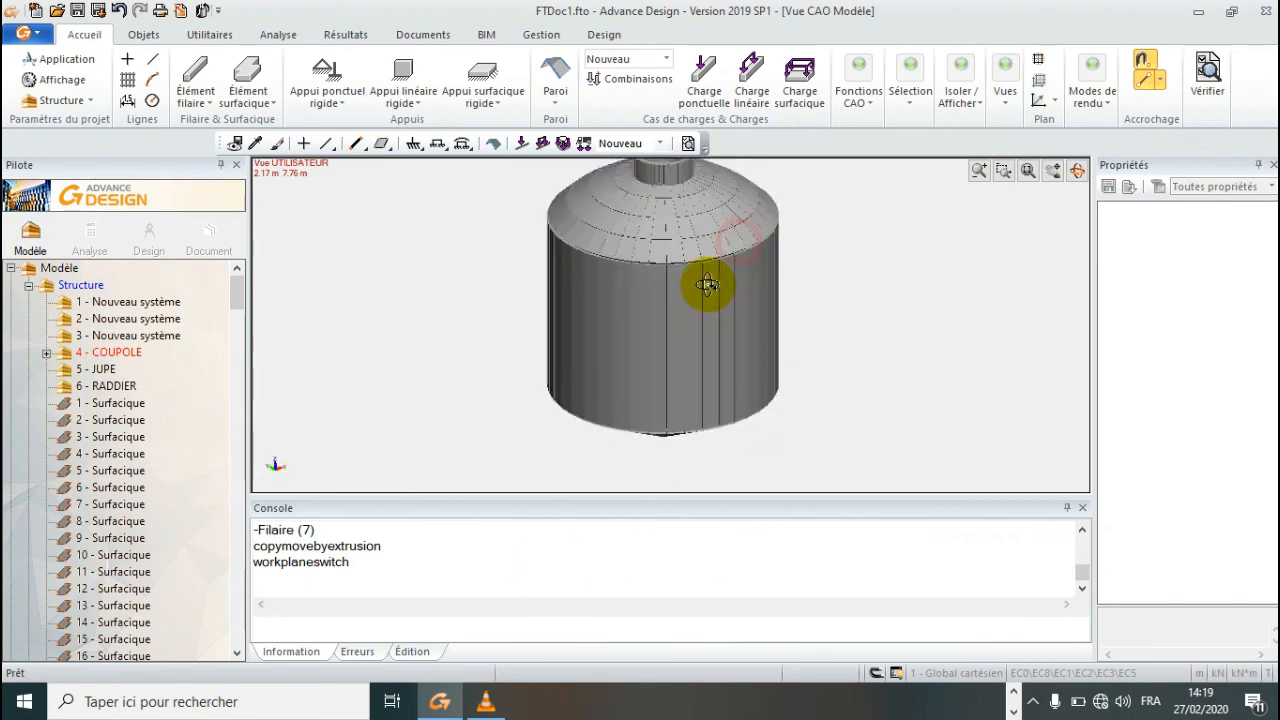
left_click_drag(690, 281, 688, 305)
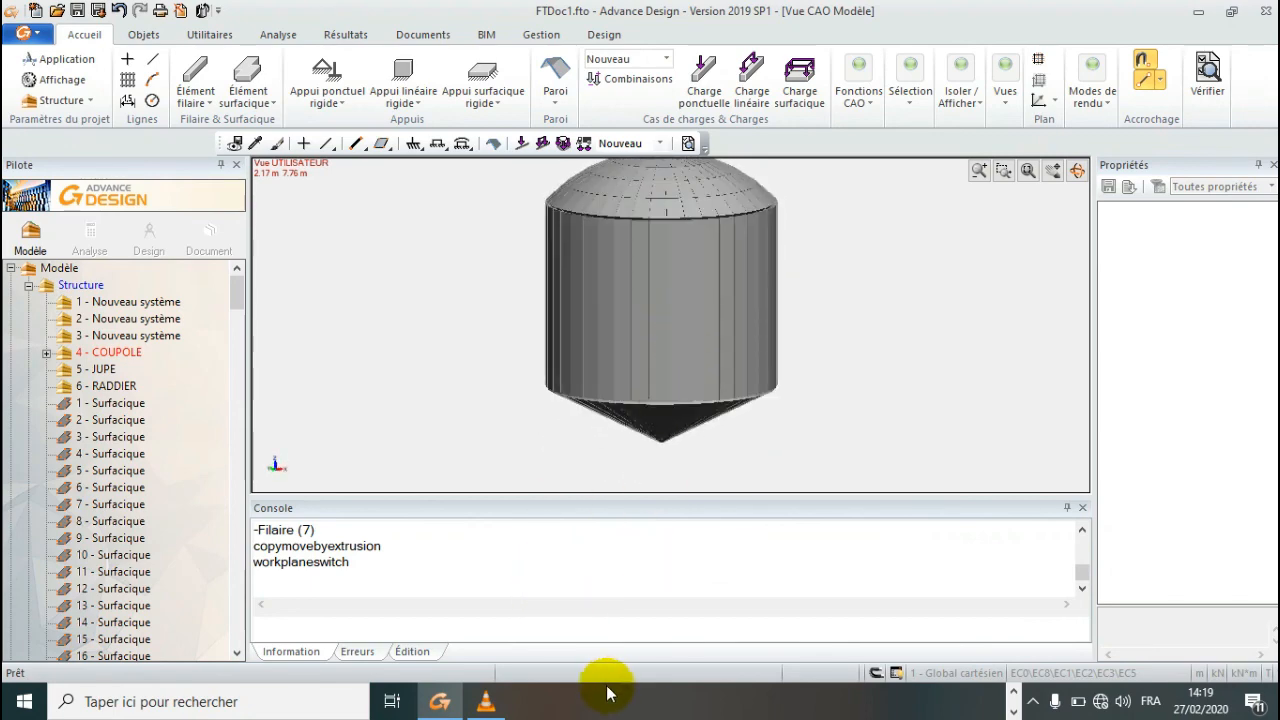